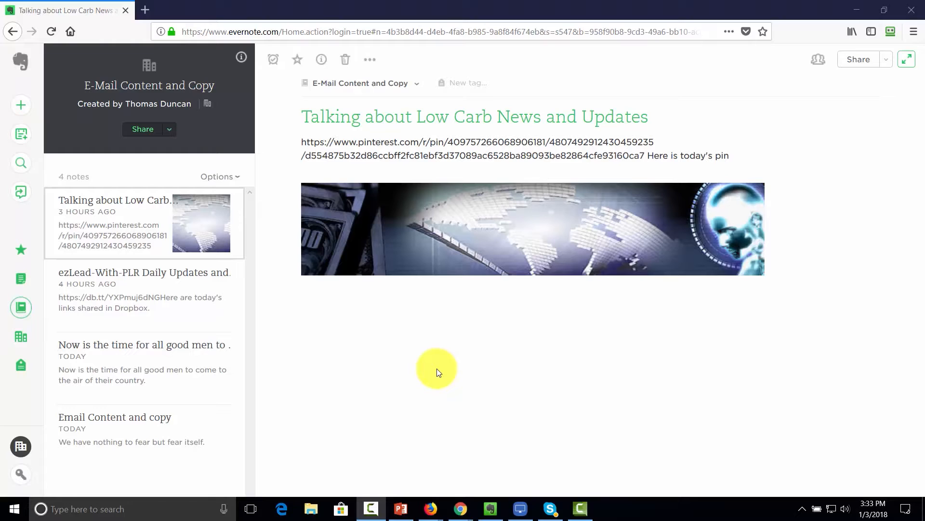
- Show the notebooks list with E-Mail Content and Copy and the Sales stack
{"action": "left_click", "coordinate": [23, 312]}
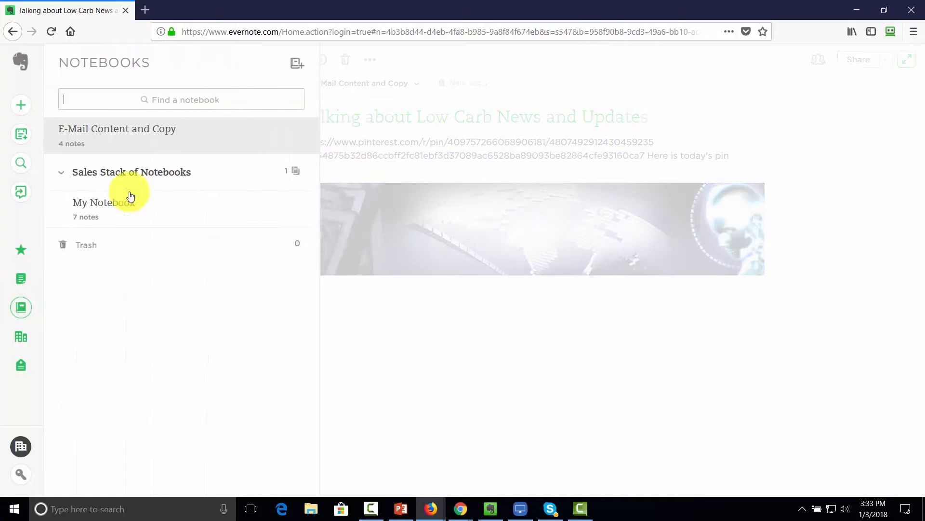
- Add a new notebook titled 'Low Carb Market Ideas' from the Notebooks panel
{"action": "left_click", "coordinate": [299, 64]}
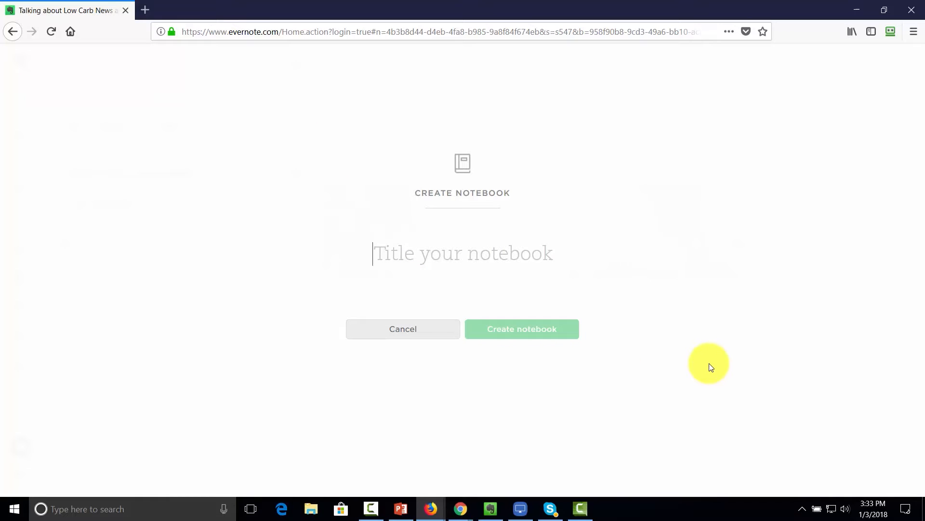
{"action": "type", "text": "Low Carb Market Ideas"}
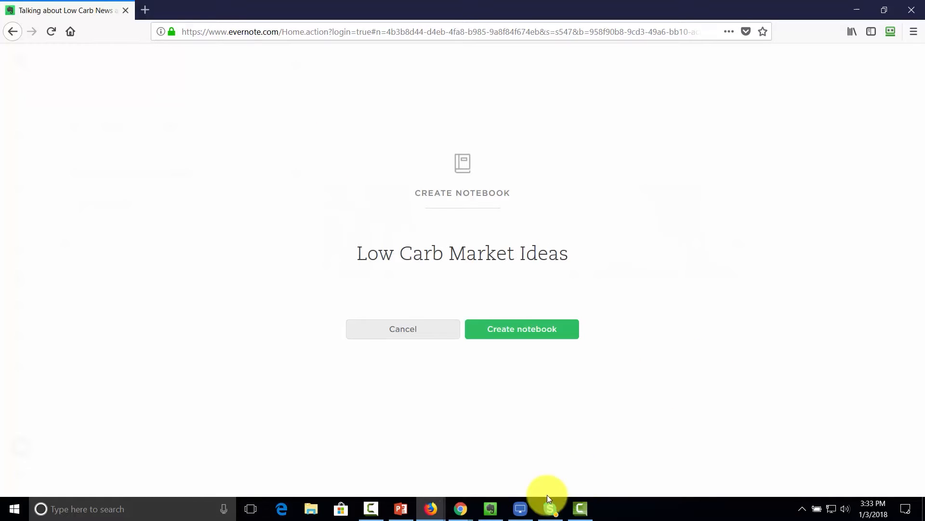
{"action": "left_click", "coordinate": [505, 334]}
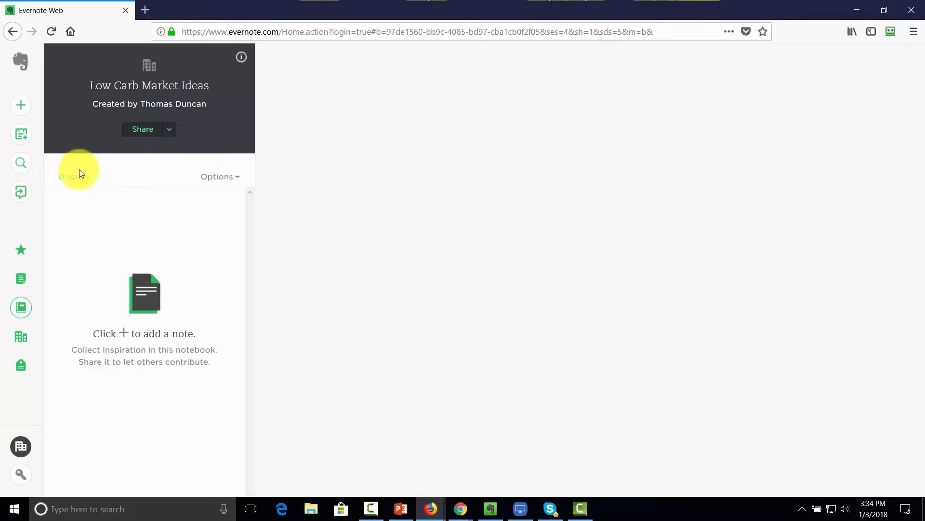
- Open Share notebook for Low Carb Market Ideas, leaving the permission at Can edit and invite
{"action": "left_click", "coordinate": [169, 130]}
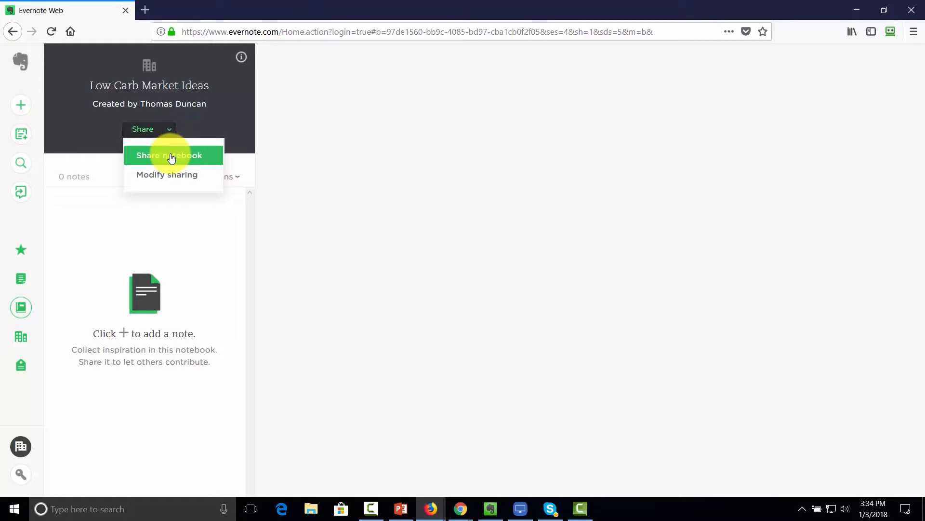
{"action": "left_click", "coordinate": [172, 157]}
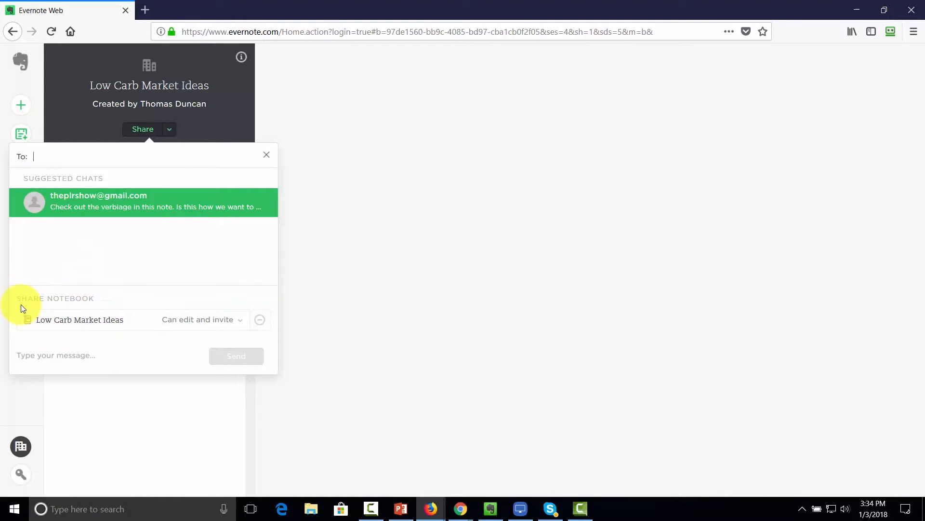
{"action": "left_click", "coordinate": [240, 326]}
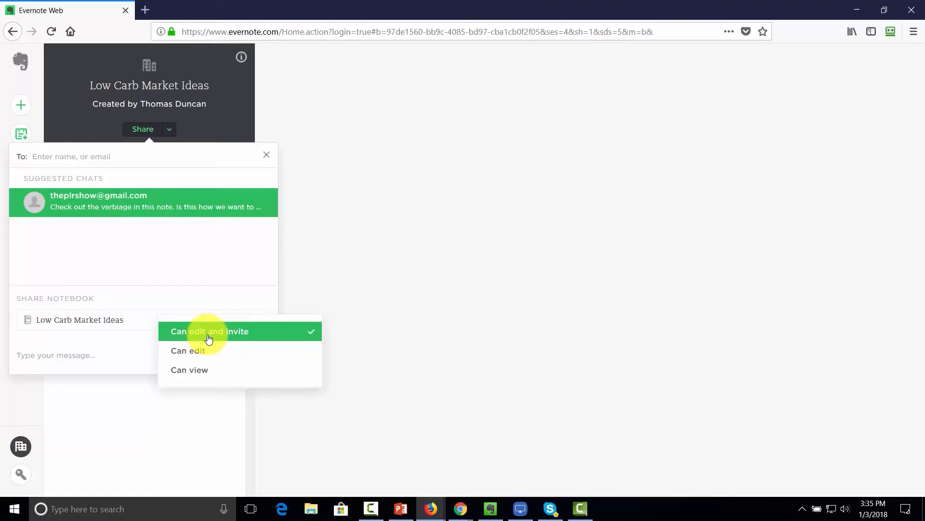
{"action": "left_click", "coordinate": [221, 285]}
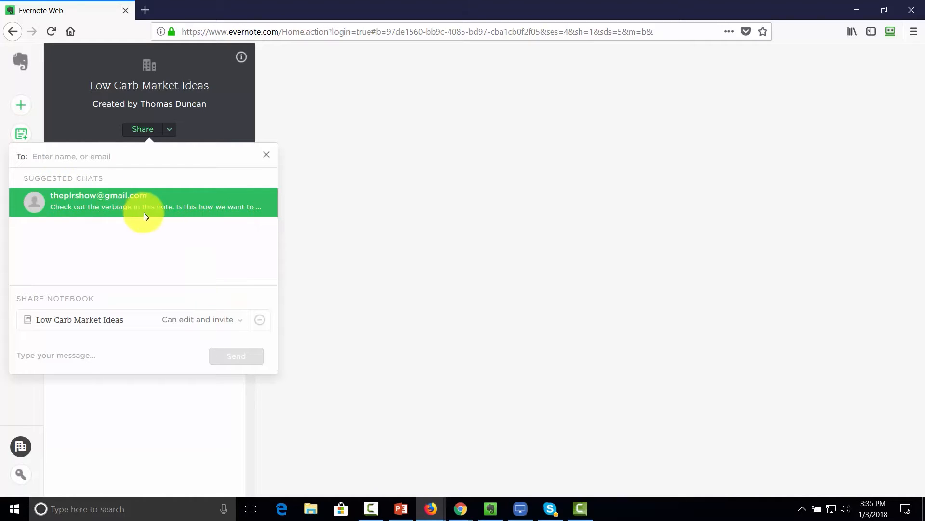
- Invite the suggested colleague with a note saying this is the project being worked on now
{"action": "left_click", "coordinate": [96, 158]}
{"action": "type", "text": "ha"}
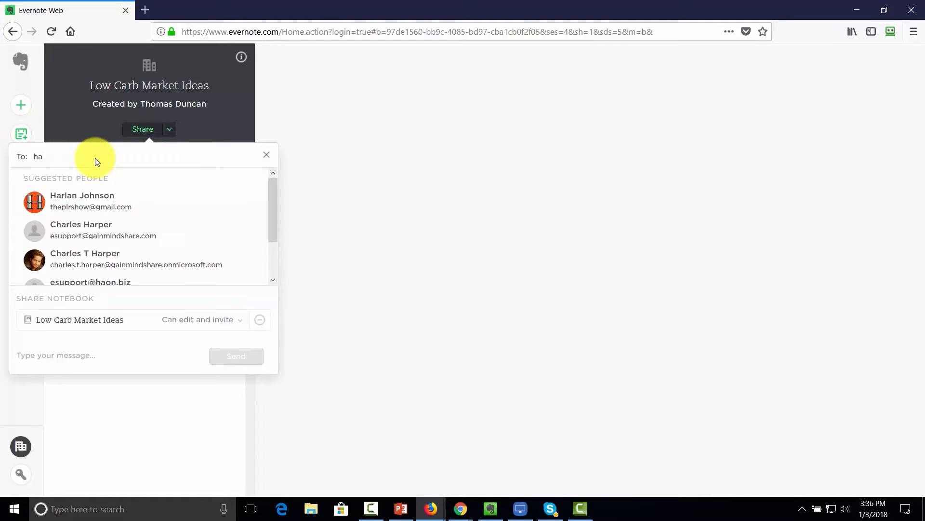
{"action": "left_click", "coordinate": [88, 200]}
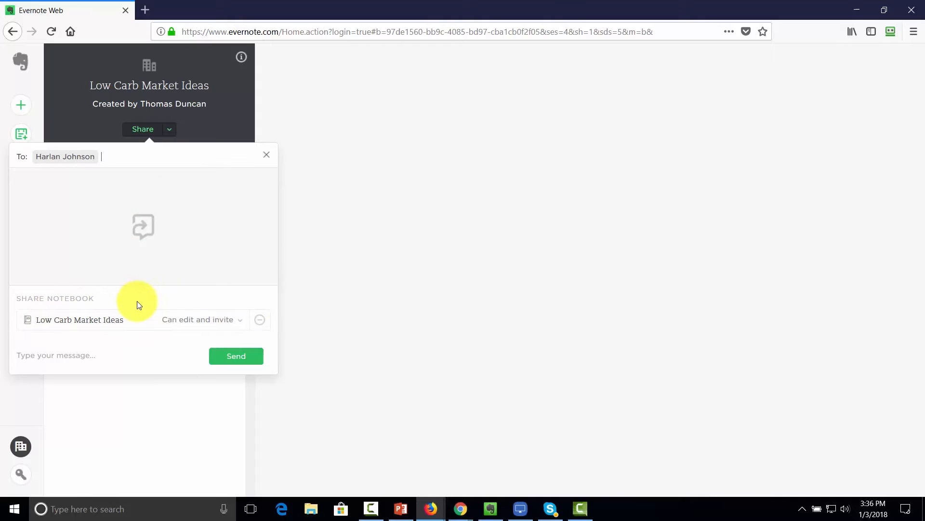
{"action": "left_click", "coordinate": [73, 357]}
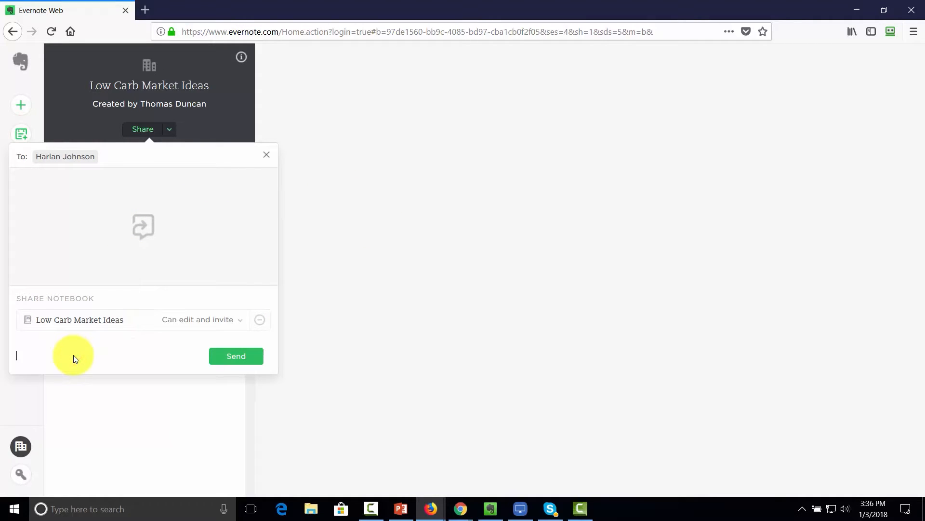
{"action": "type", "text": "Harlan, this is the project we're working on now."}
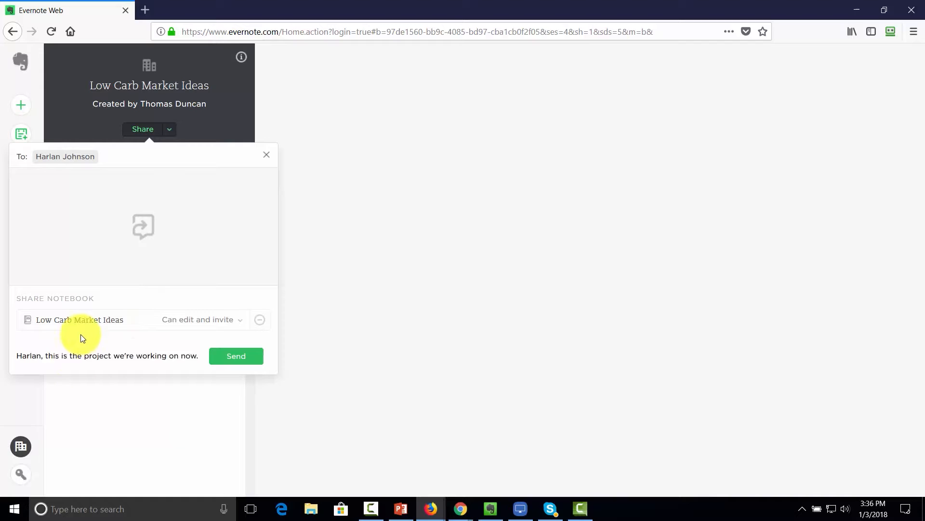
{"action": "left_click", "coordinate": [236, 356]}
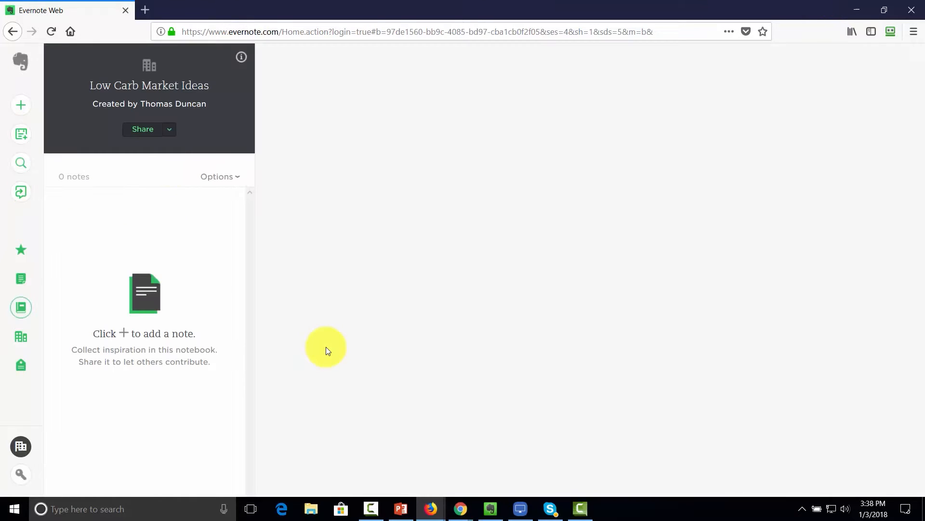
- Publish Low Carb Market Ideas to the business with a pasted description and colleagues set to Can edit
{"action": "left_click", "coordinate": [169, 131]}
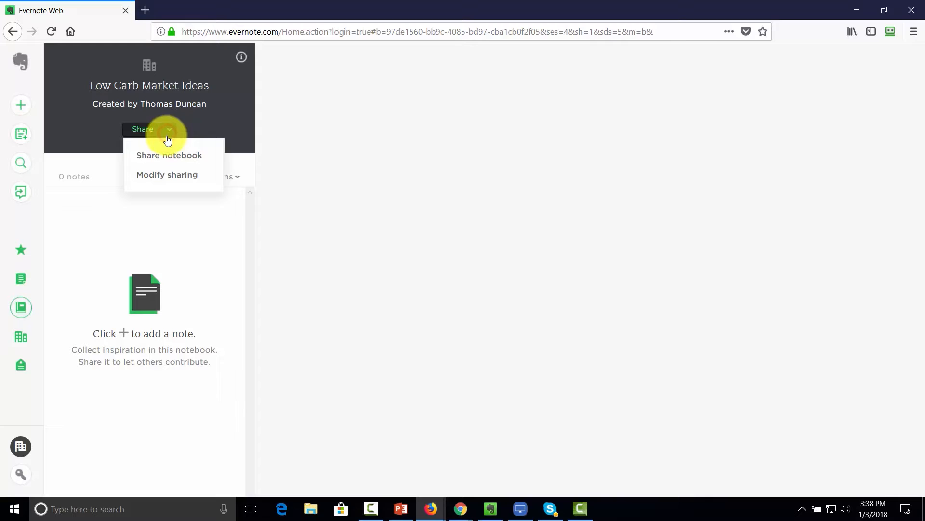
{"action": "left_click", "coordinate": [168, 177]}
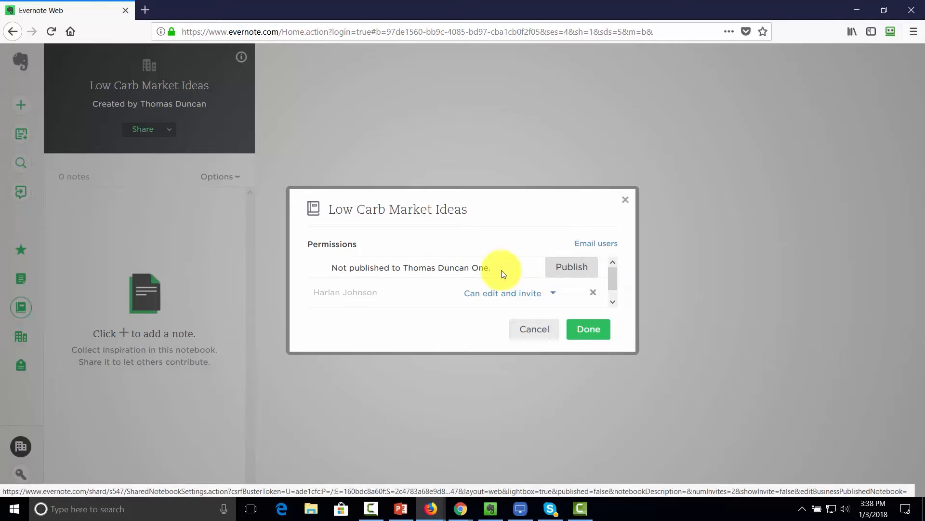
{"action": "left_click", "coordinate": [563, 268]}
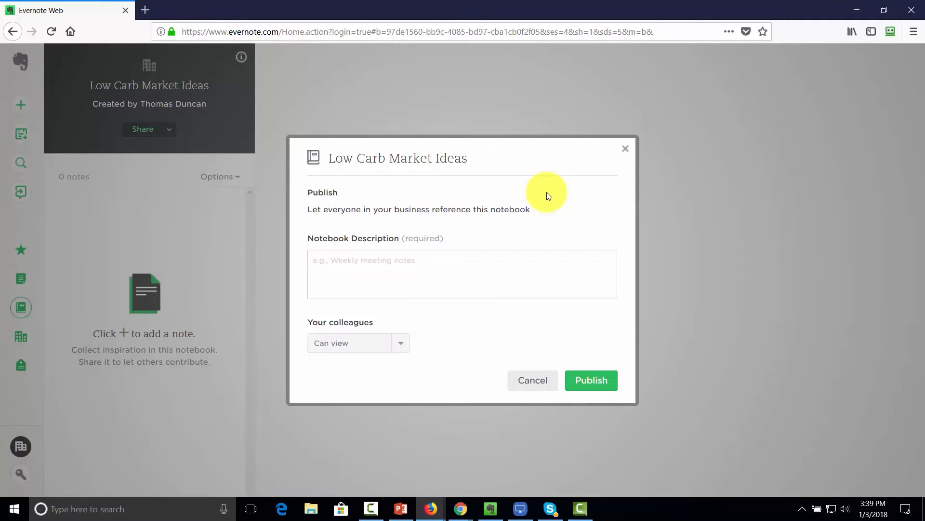
{"action": "left_click", "coordinate": [365, 262]}
{"action": "type", "text": "Keep Track of the Current Project and add your notes here."}
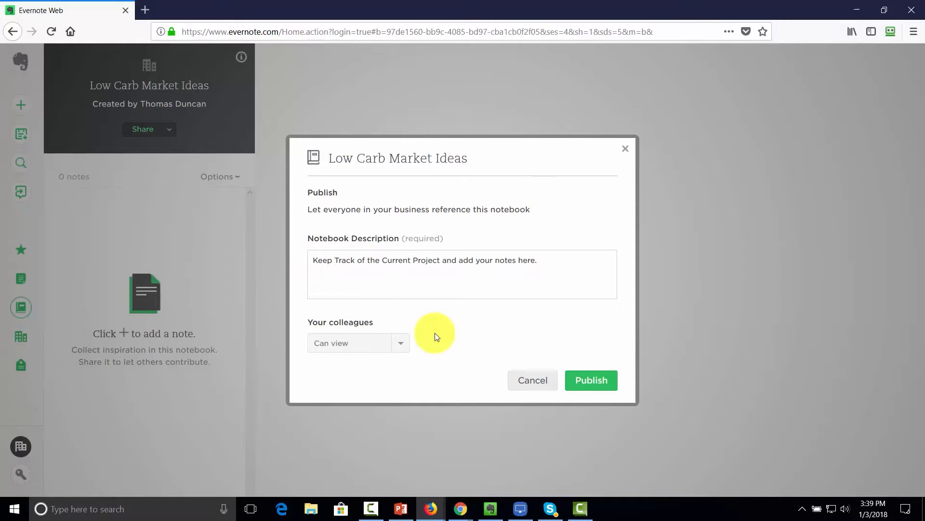
{"action": "left_click", "coordinate": [399, 343]}
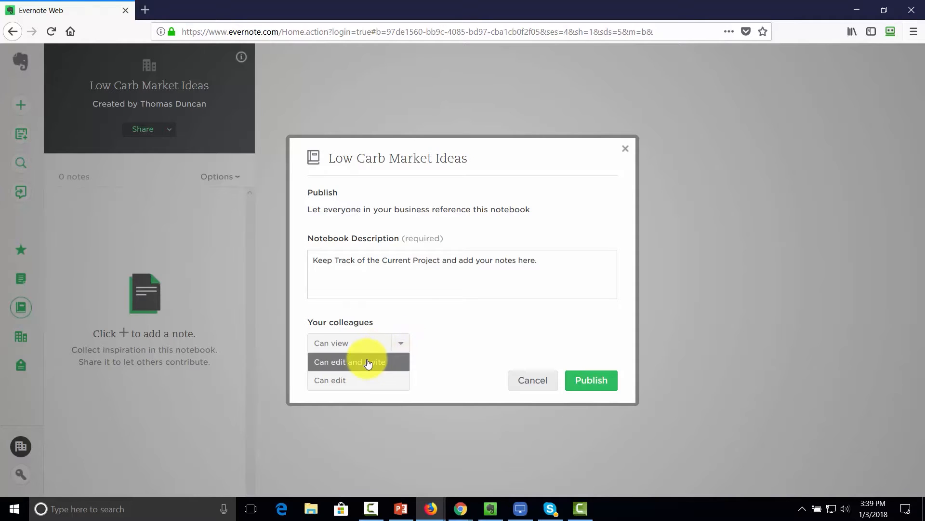
{"action": "left_click", "coordinate": [339, 381]}
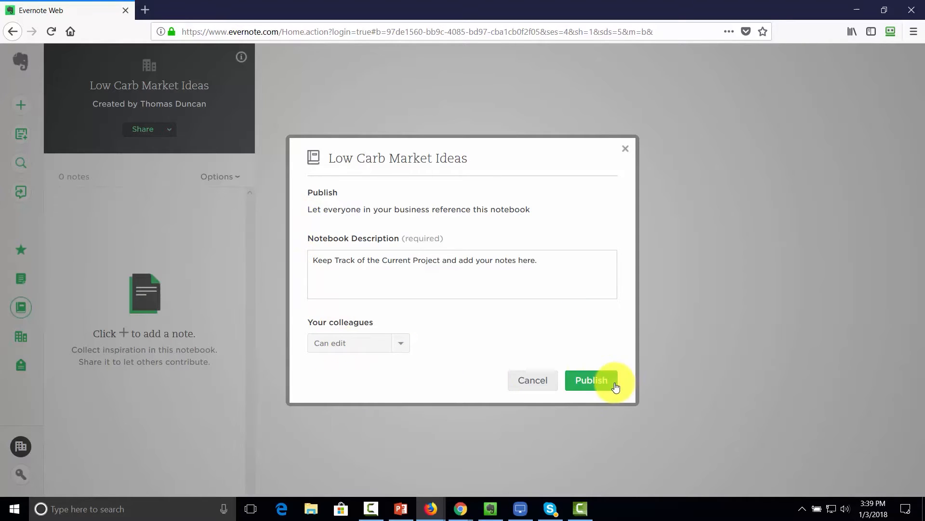
{"action": "left_click", "coordinate": [589, 381]}
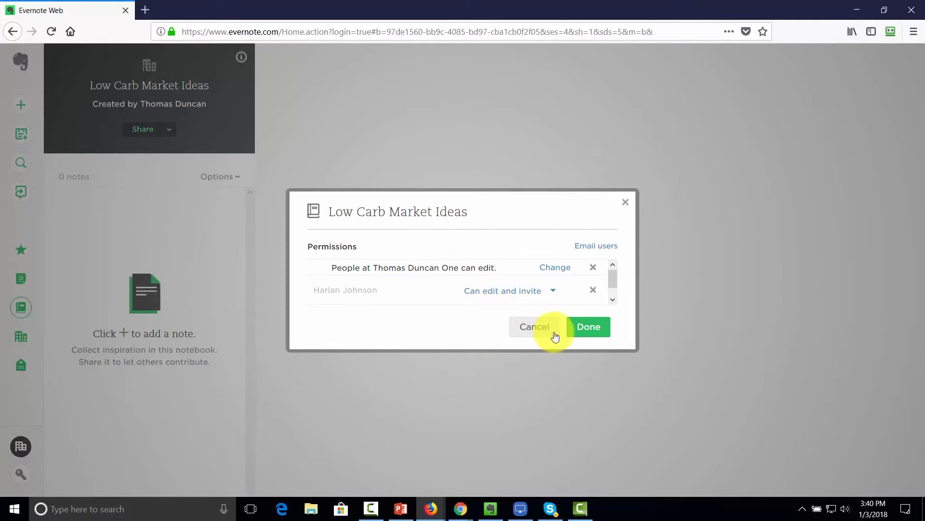
{"action": "left_click", "coordinate": [582, 326]}
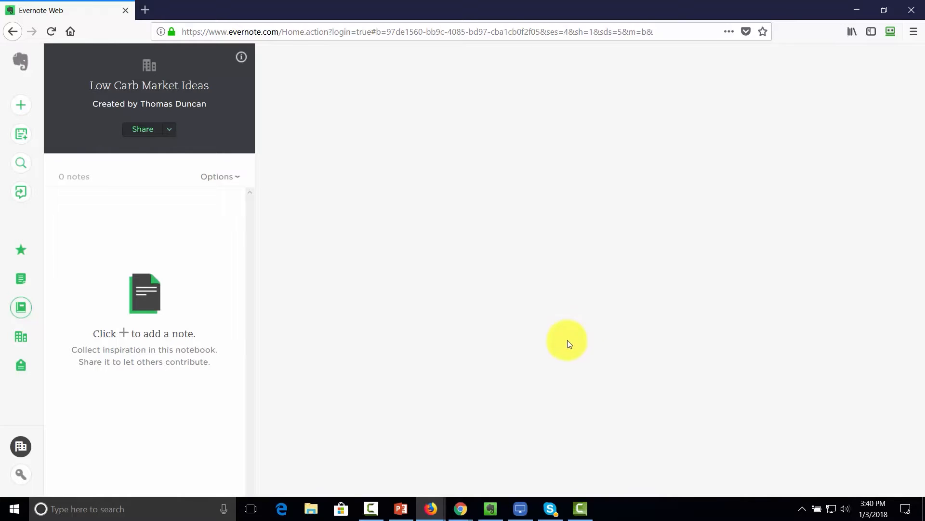
{"action": "mouse_move", "coordinate": [440, 510]}
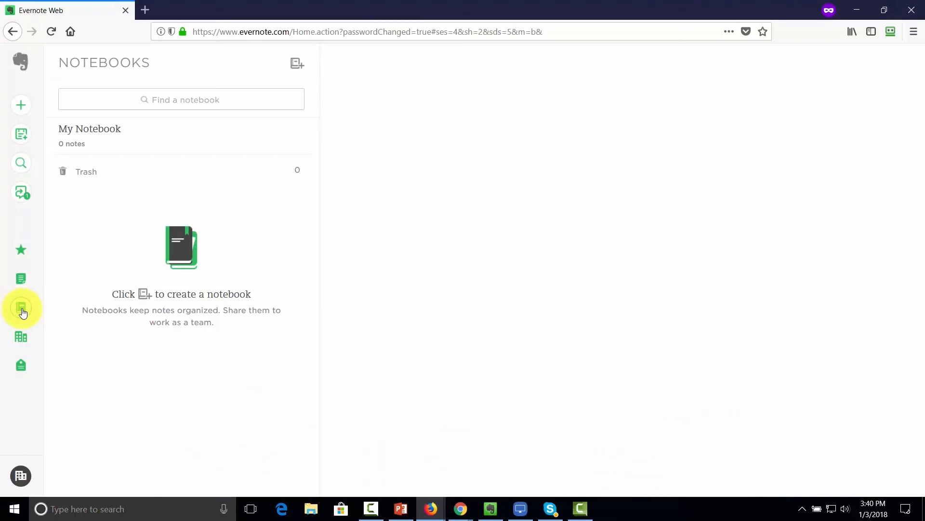
{"action": "left_click", "coordinate": [23, 313]}
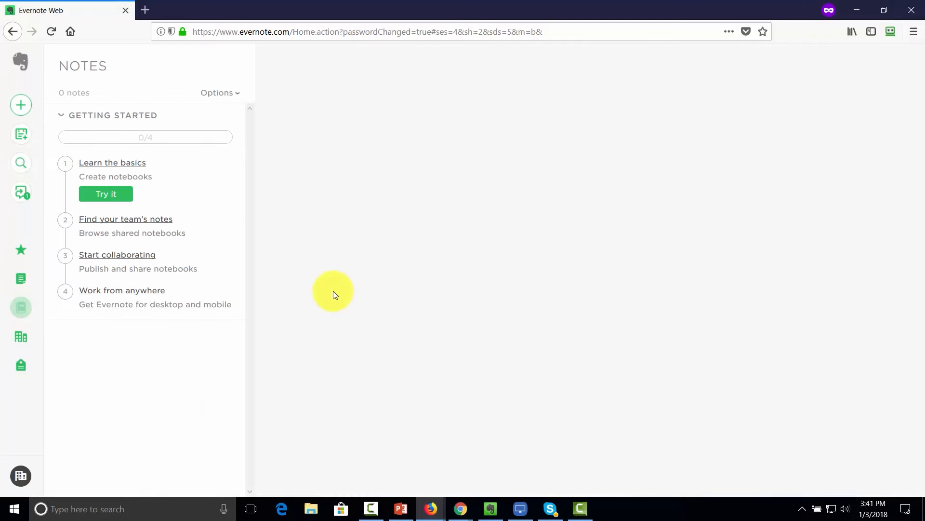
{"action": "left_click", "coordinate": [19, 341]}
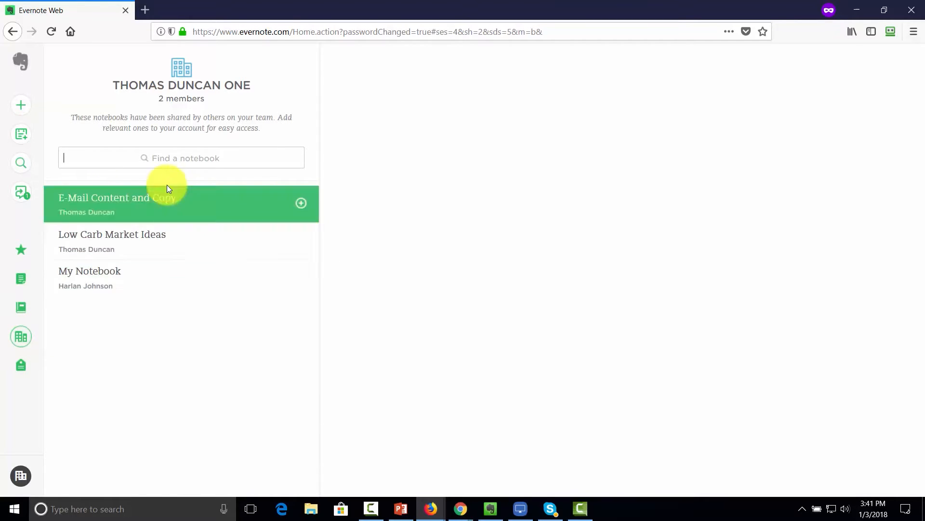
{"action": "left_click", "coordinate": [23, 310]}
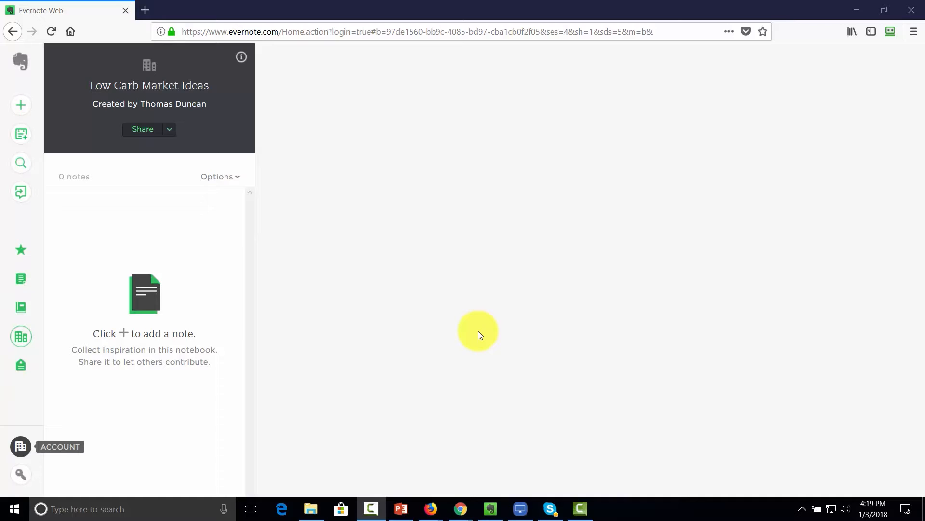
- From the Business notebooks, open Low Carb Market Ideas and start a blank note
{"action": "left_click", "coordinate": [20, 341]}
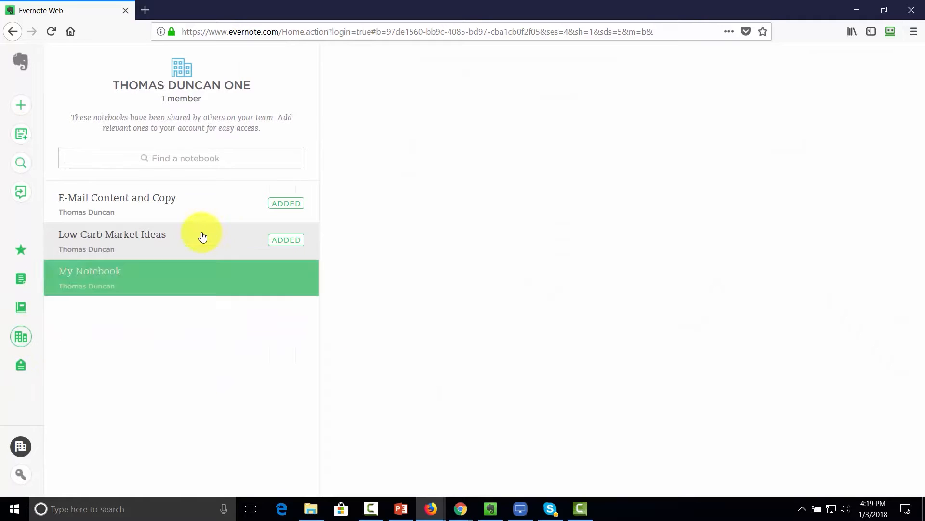
{"action": "left_click", "coordinate": [129, 236]}
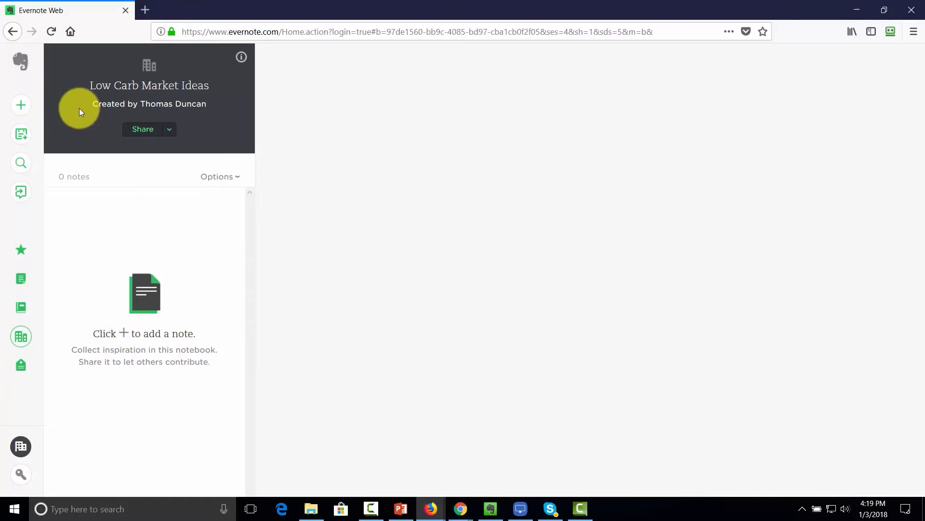
{"action": "left_click", "coordinate": [20, 106]}
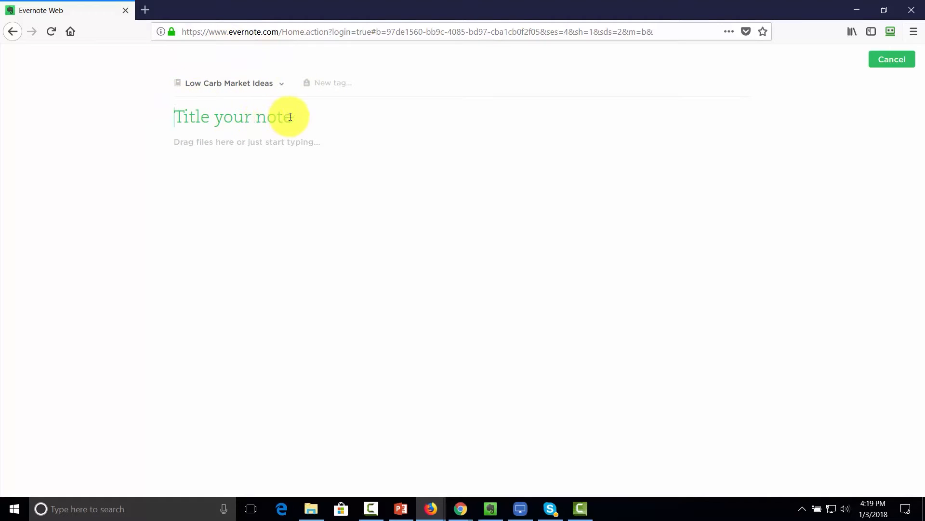
- Paste the title 'New Links I Found about Low Carb' and the article with two dietdoctor.com links
{"action": "type", "text": "New Links I Found about Low Carb"}
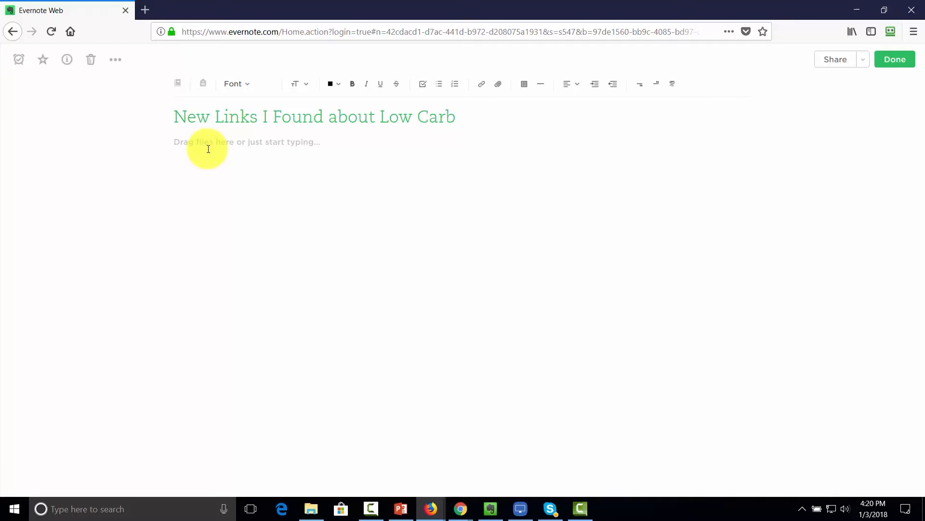
{"action": "key", "text": "ctrl+v"}
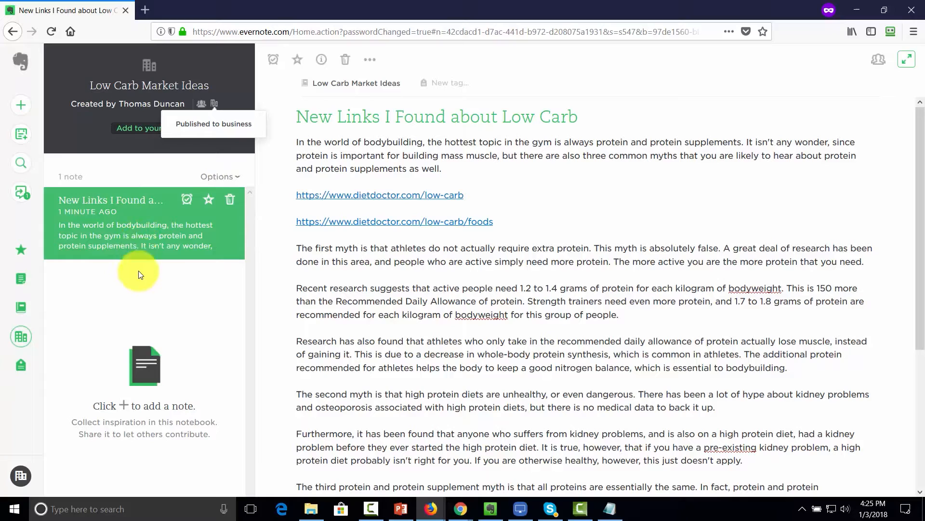
- Add a second note, 'Diet That I Saw Someone Do', then reload and reopen Low Carb Market Ideas
{"action": "left_click", "coordinate": [21, 108]}
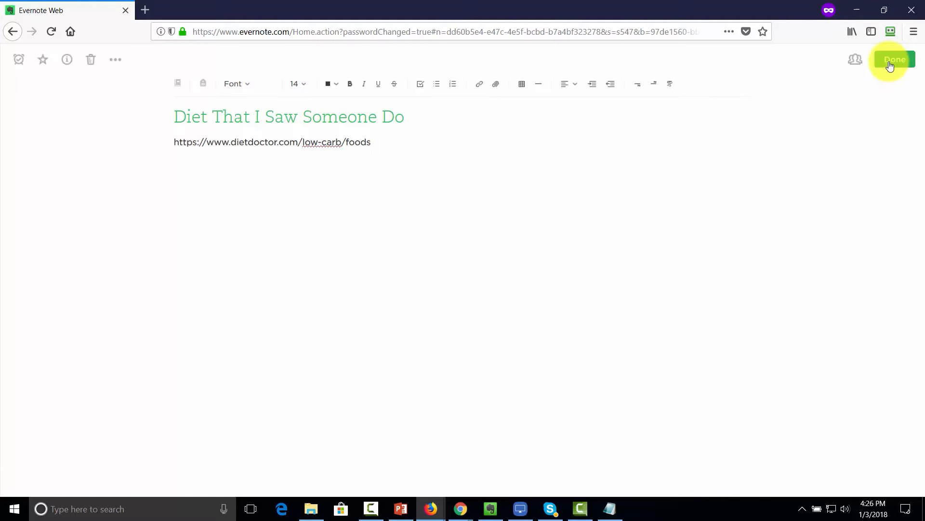
{"action": "left_click", "coordinate": [889, 61]}
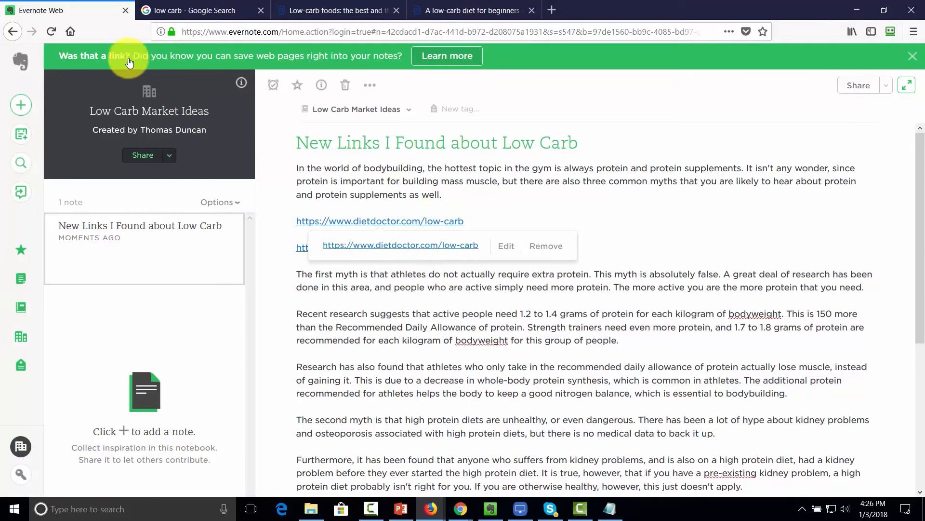
{"action": "left_click", "coordinate": [53, 30]}
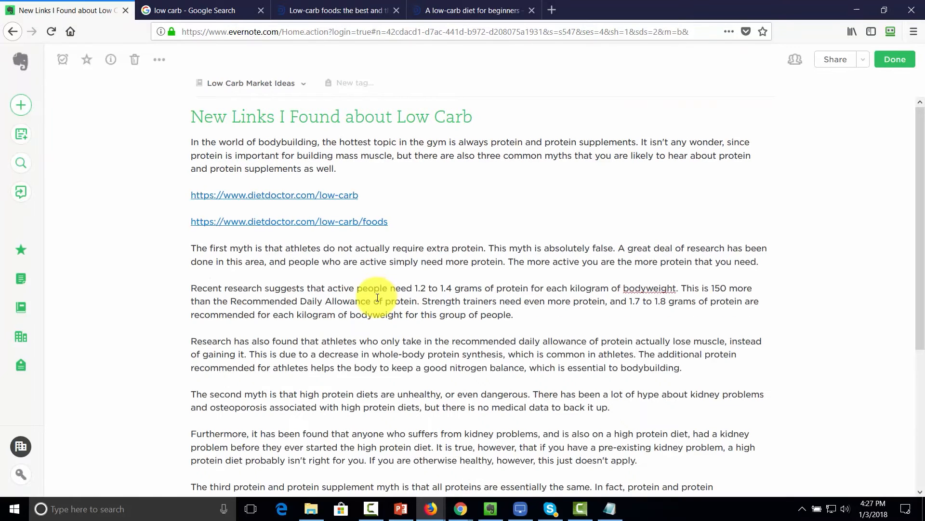
{"action": "left_click", "coordinate": [21, 336]}
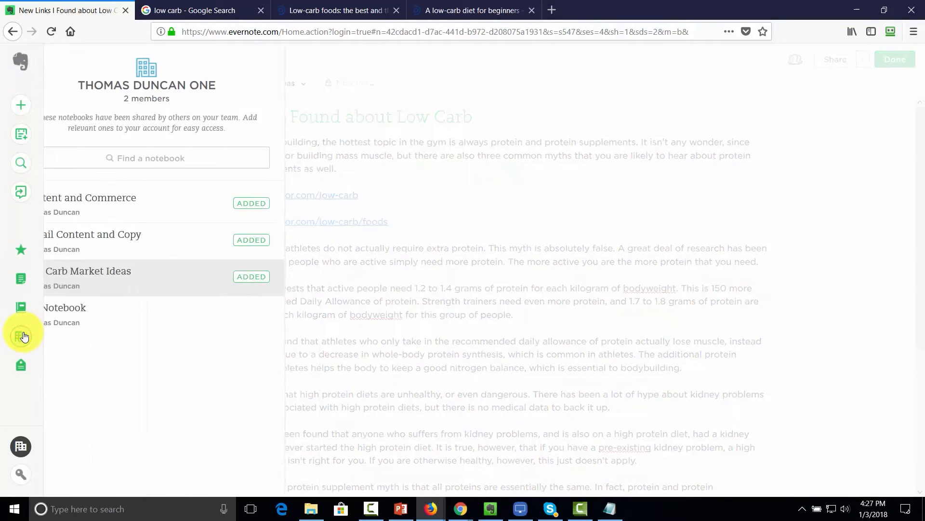
{"action": "left_click", "coordinate": [96, 268]}
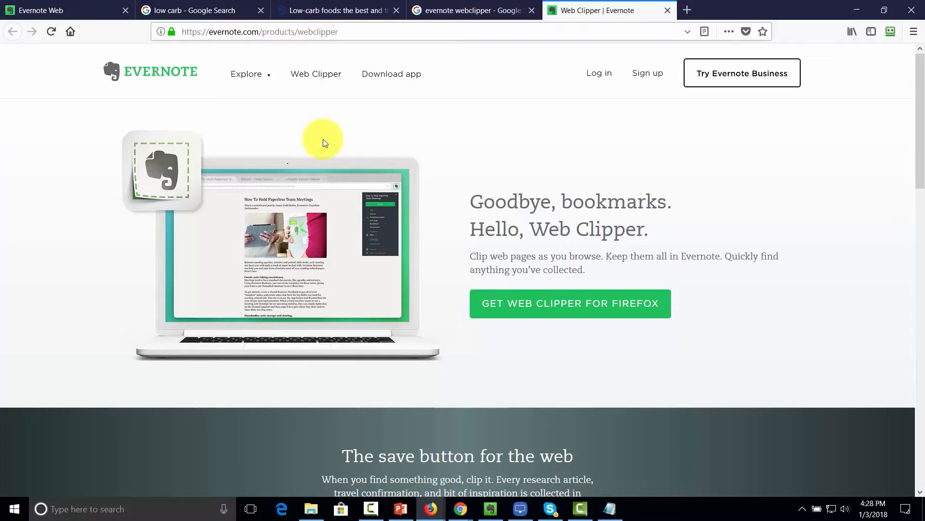
- Install the Evernote Web Clipper extension in Firefox
{"action": "left_click", "coordinate": [511, 305]}
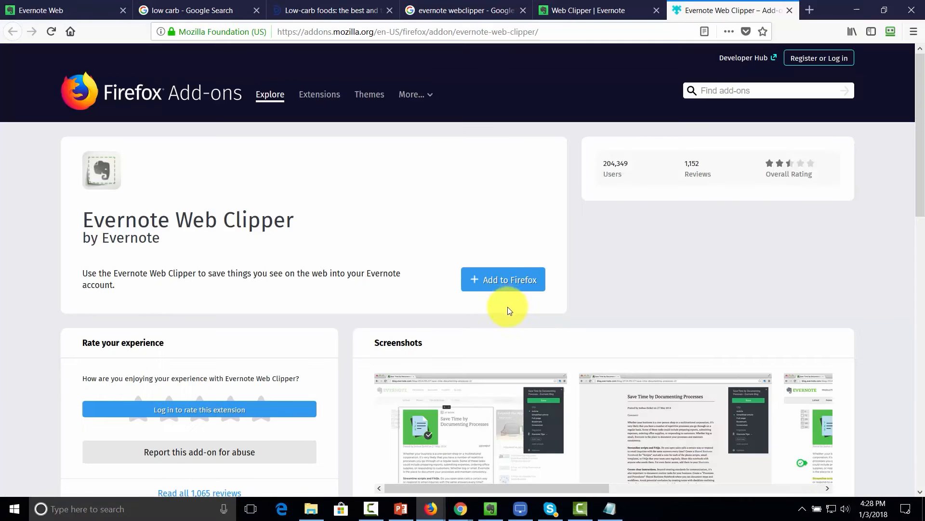
{"action": "left_click", "coordinate": [501, 284]}
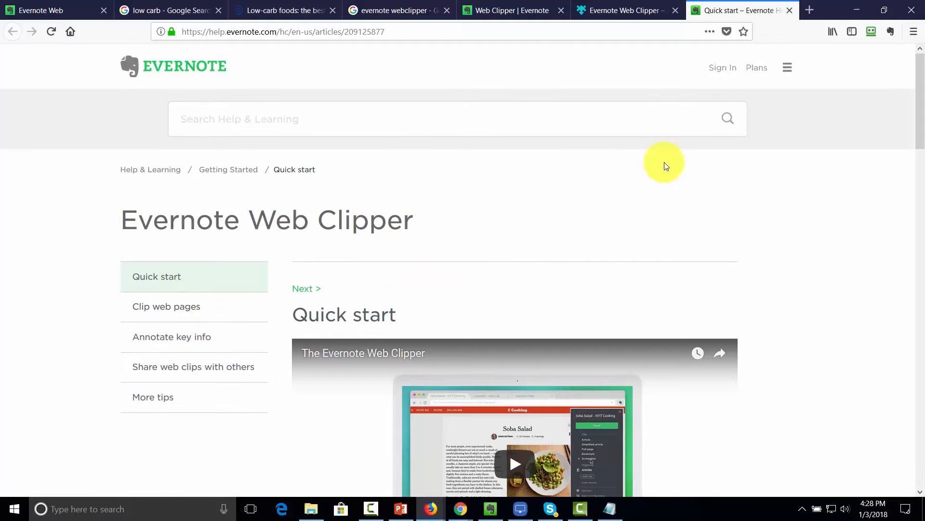
- Start a Web Clipper clip of the Quick start page in Full page mode
{"action": "left_click", "coordinate": [892, 32]}
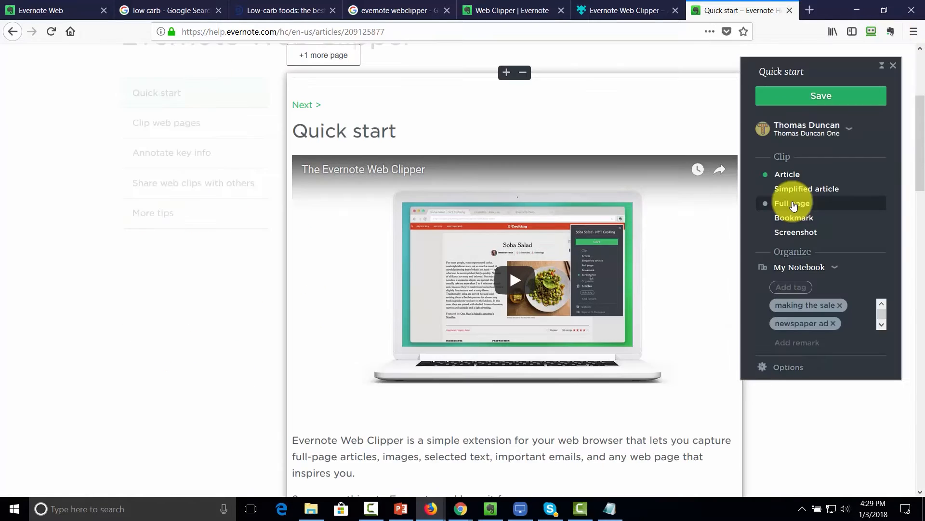
{"action": "left_click", "coordinate": [797, 209]}
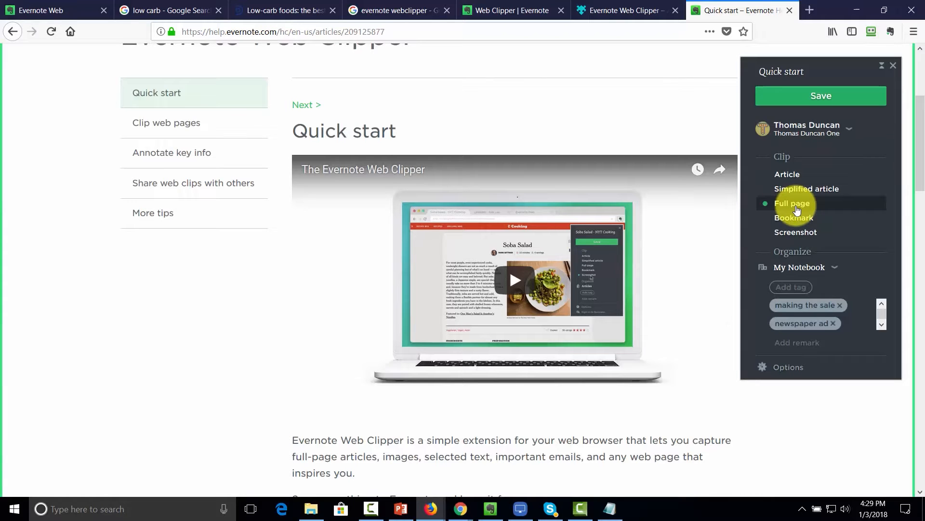
{"action": "scroll", "coordinate": [800, 305], "scroll_direction": "down", "scroll_amount": 1}
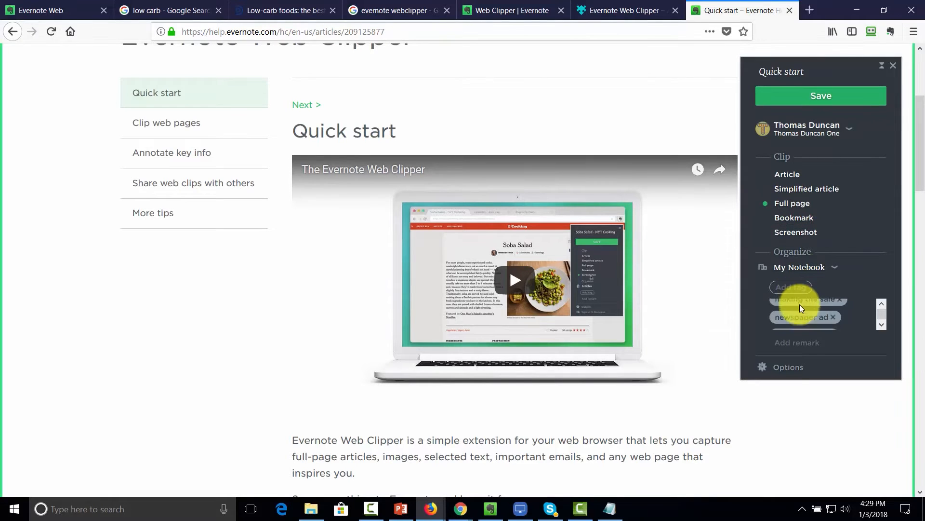
- Set the clipper's 'Always start in' notebook to Low Carb Market Ideas
{"action": "left_click", "coordinate": [788, 367]}
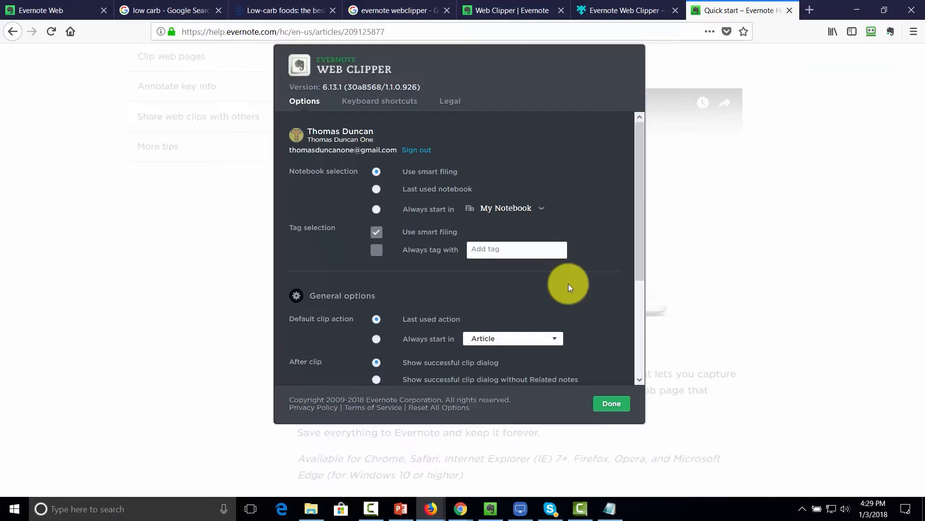
{"action": "left_click", "coordinate": [542, 208]}
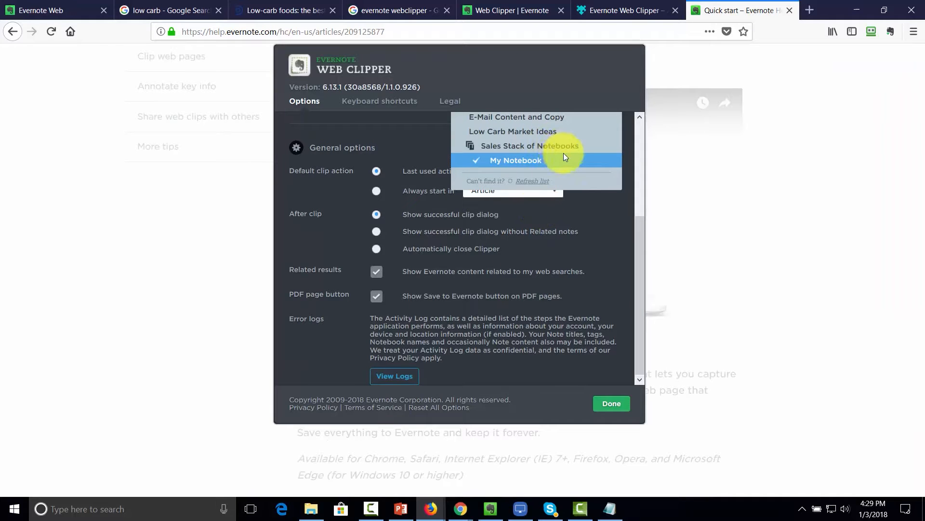
{"action": "scroll", "coordinate": [567, 161], "scroll_direction": "up", "scroll_amount": 2}
{"action": "left_click", "coordinate": [554, 185]}
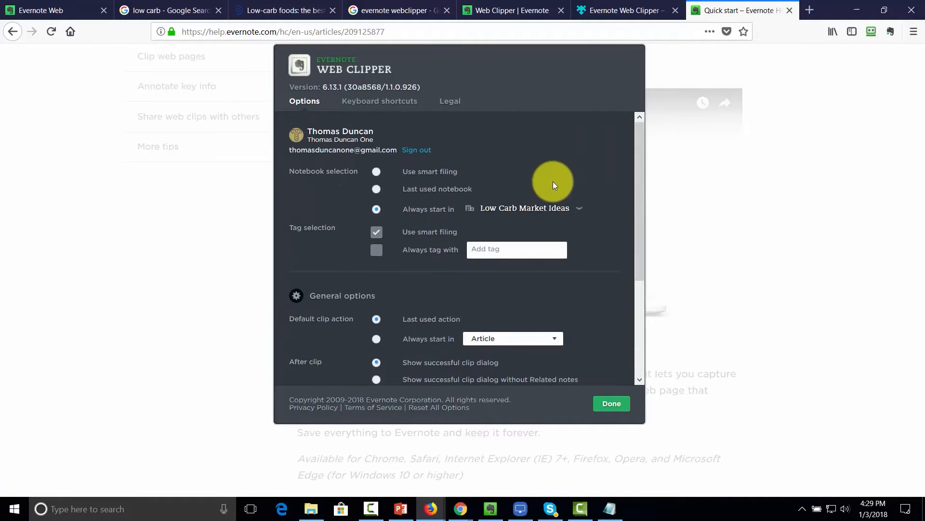
{"action": "scroll", "coordinate": [553, 185], "scroll_direction": "down", "scroll_amount": 2}
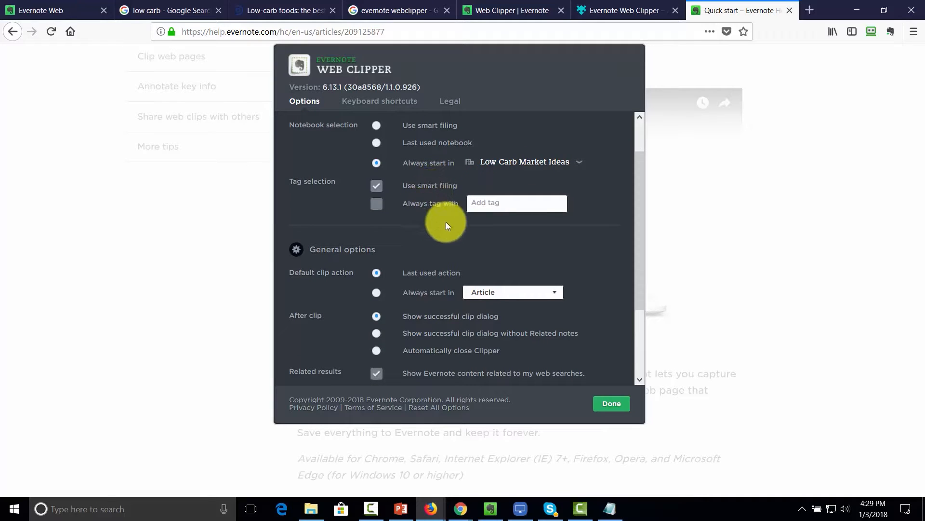
{"action": "scroll", "coordinate": [531, 222], "scroll_direction": "up", "scroll_amount": 2}
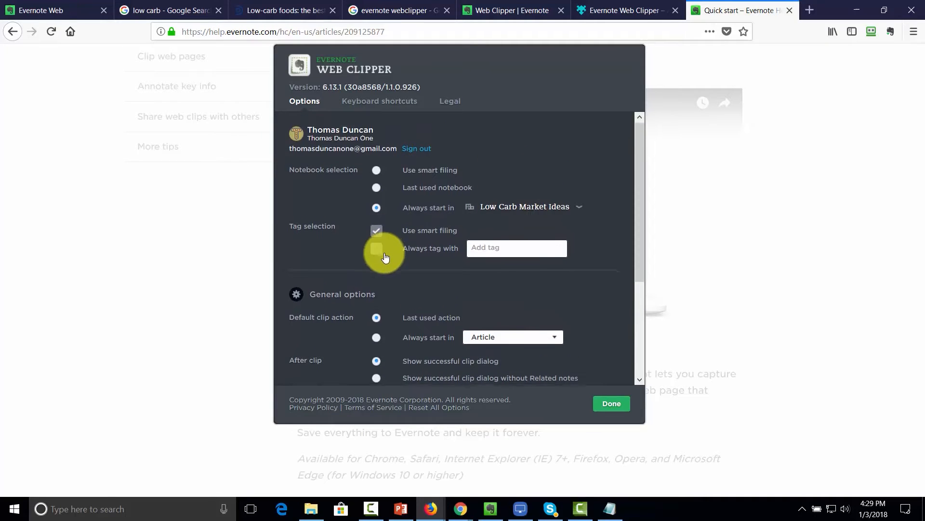
{"action": "scroll", "coordinate": [395, 248], "scroll_direction": "down", "scroll_amount": 2}
{"action": "left_click", "coordinate": [607, 406]}
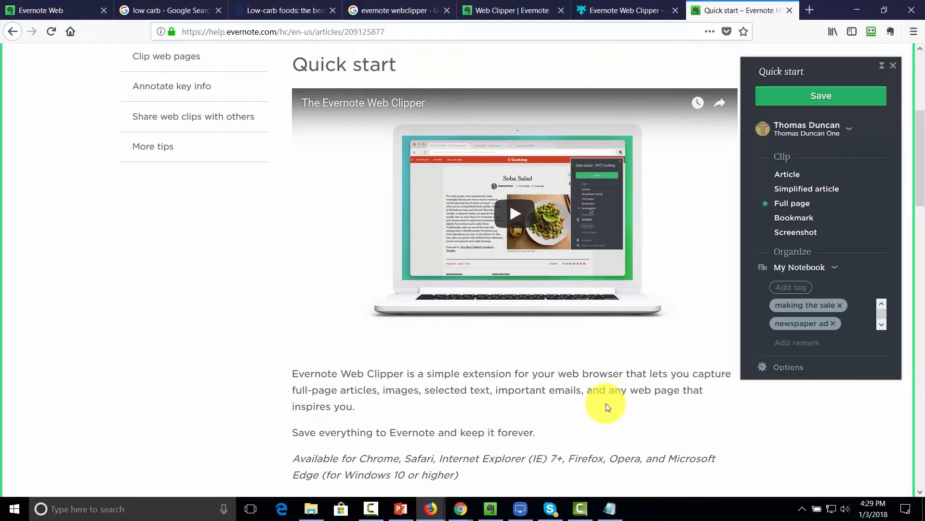
- Save the full-page Quick start clip and move that note into the Low Carb Market Ideas notebook
{"action": "left_click", "coordinate": [813, 98]}
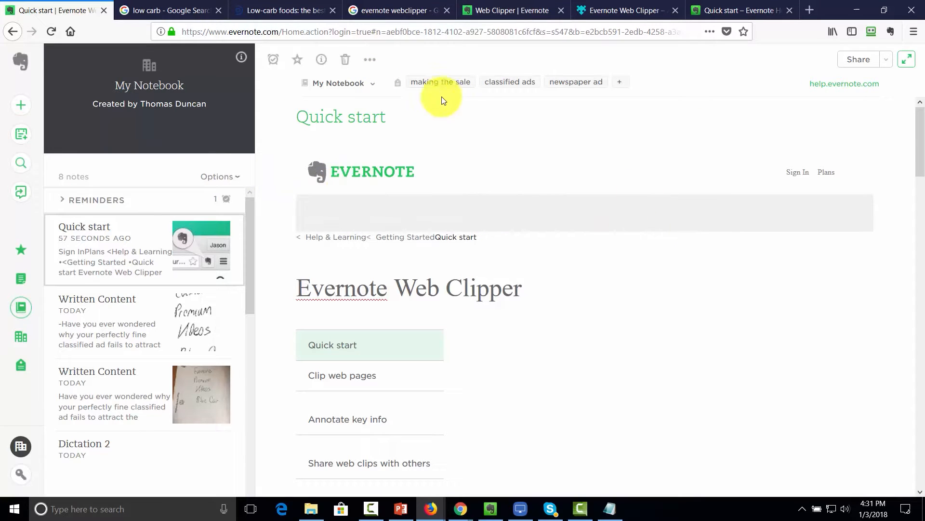
{"action": "left_click", "coordinate": [376, 84]}
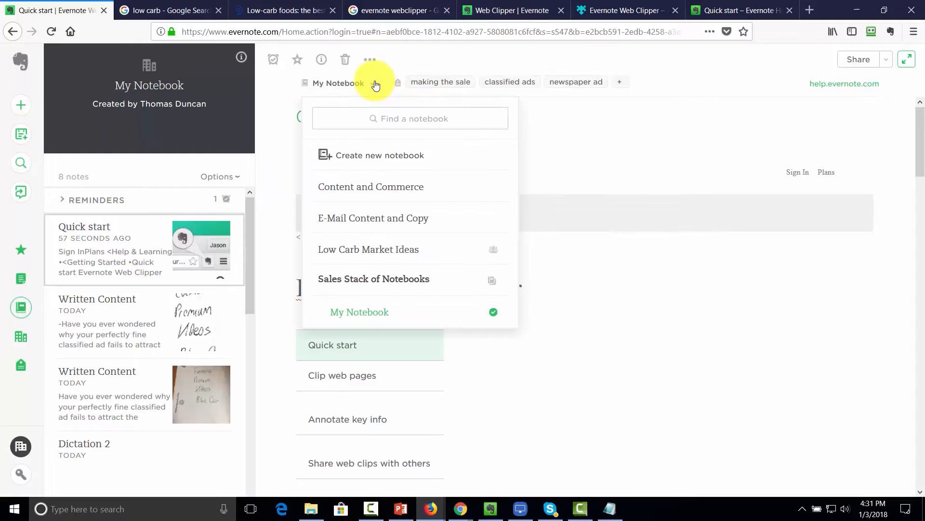
{"action": "left_click", "coordinate": [373, 250]}
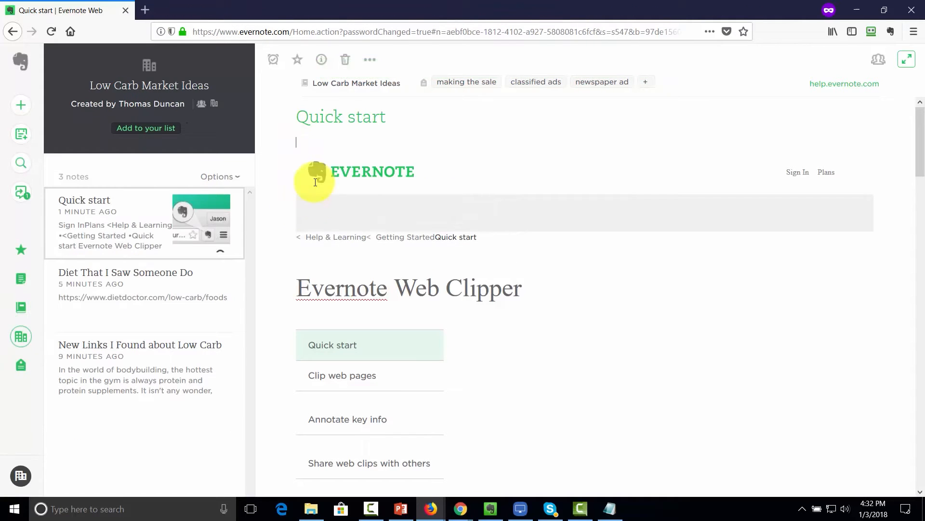
{"action": "left_click", "coordinate": [311, 176]}
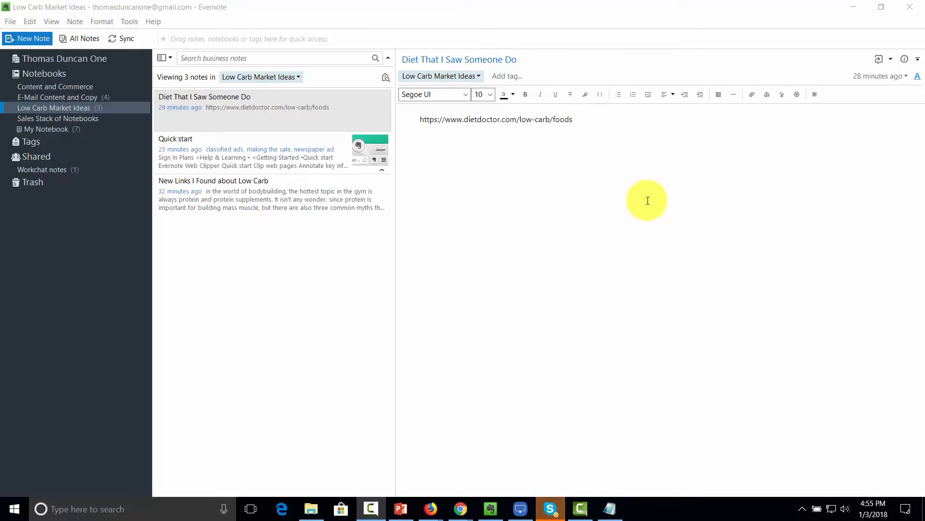
{"action": "left_click", "coordinate": [244, 122]}
{"action": "left_click", "coordinate": [247, 155]}
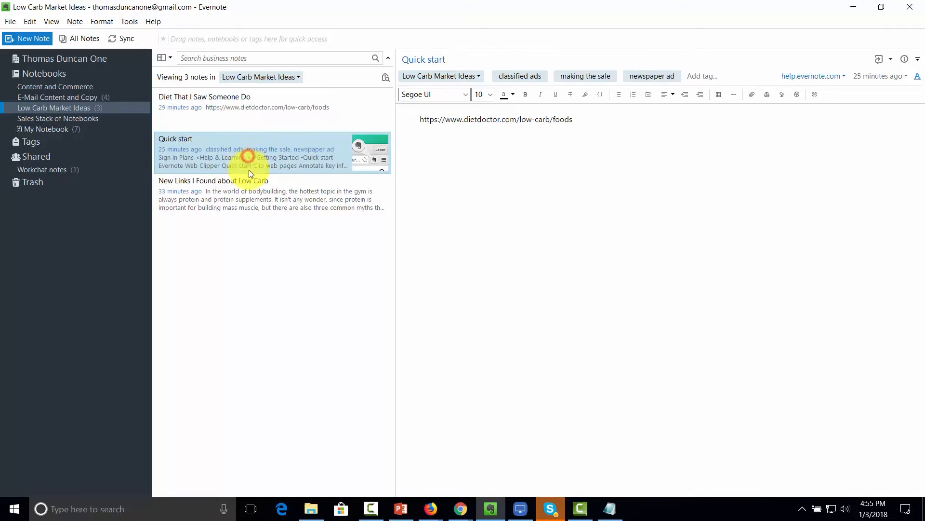
{"action": "left_click", "coordinate": [252, 189]}
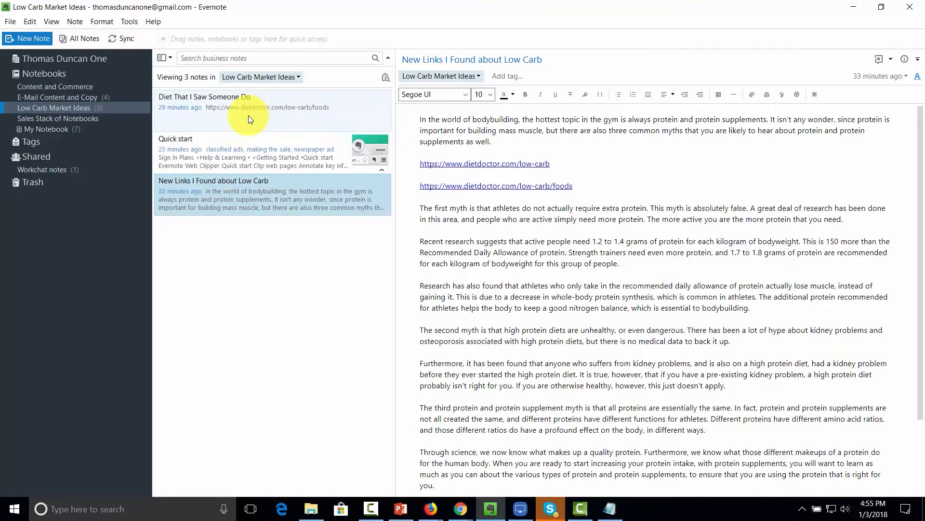
{"action": "left_click", "coordinate": [495, 230]}
{"action": "scroll", "coordinate": [495, 230], "scroll_direction": "down", "scroll_amount": 3}
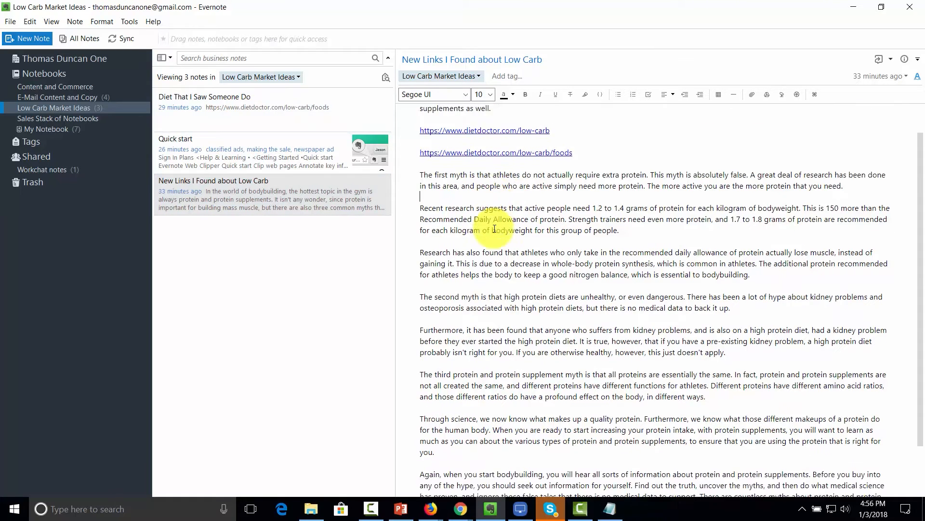
{"action": "scroll", "coordinate": [494, 228], "scroll_direction": "up", "scroll_amount": 3}
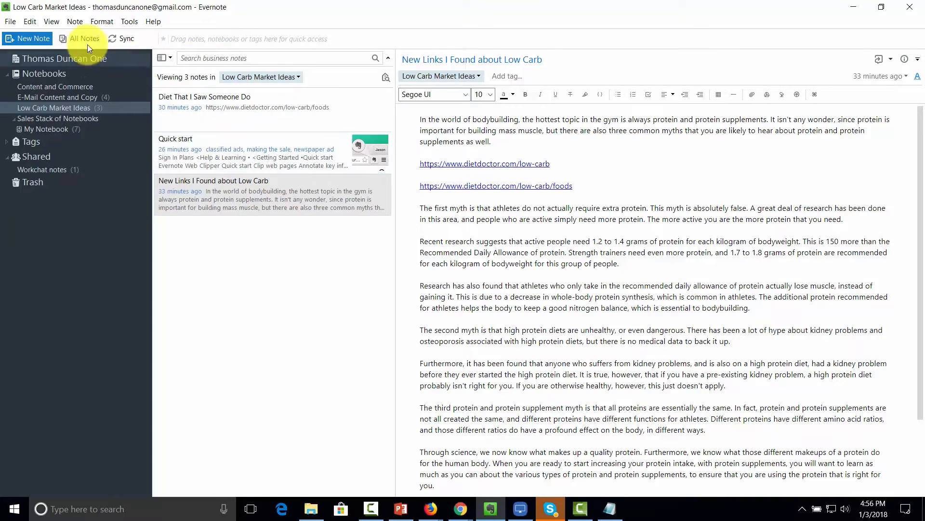
{"action": "left_click", "coordinate": [53, 22]}
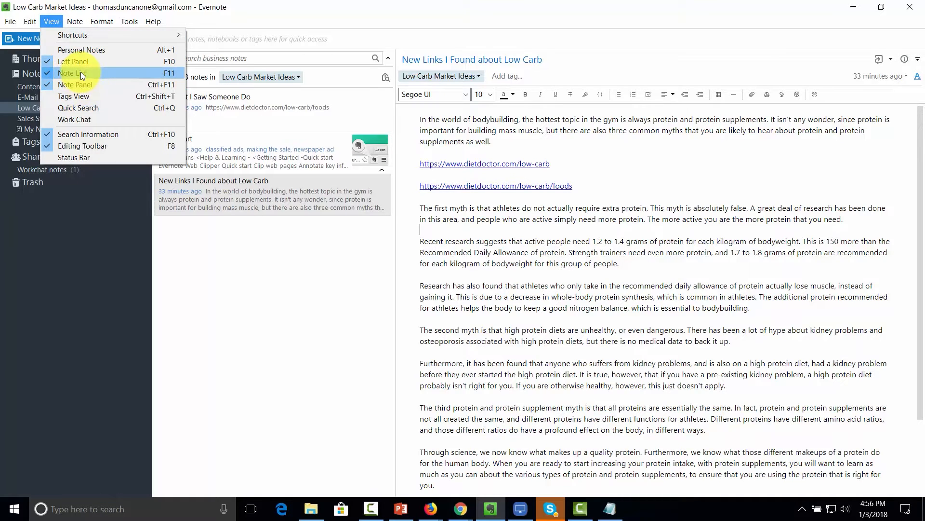
{"action": "left_click", "coordinate": [215, 267]}
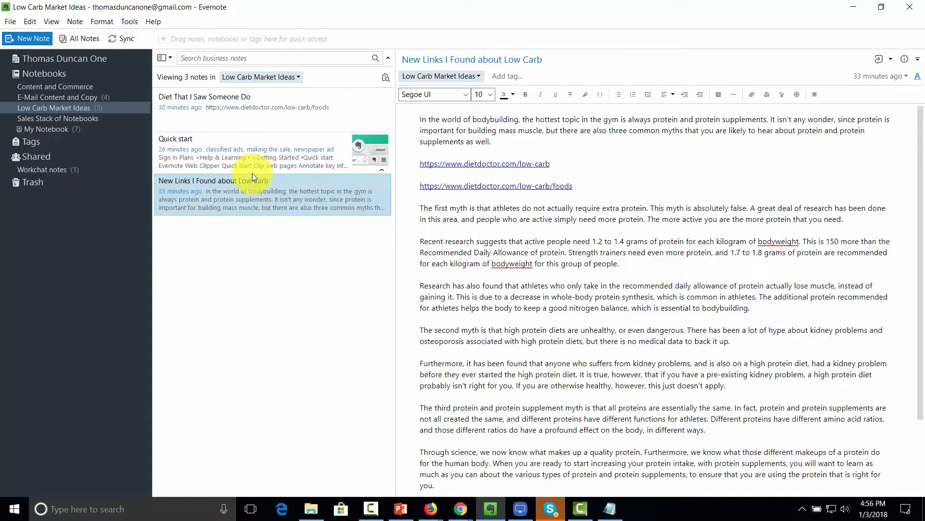
{"action": "left_click", "coordinate": [259, 108]}
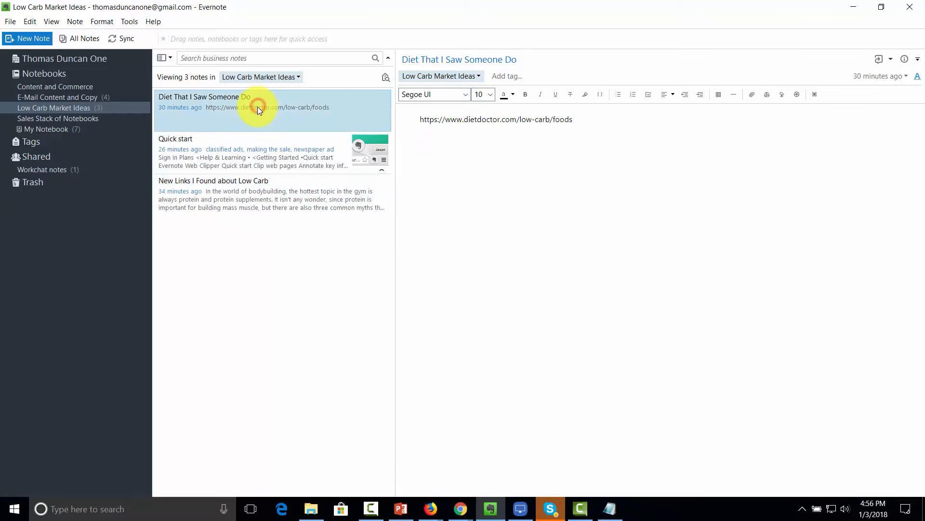
- Add Quick start and New Links I Found about Low Carb to the selection, build a Table of Contents note, and open it
{"action": "left_click", "coordinate": [248, 156], "text": "ctrl"}
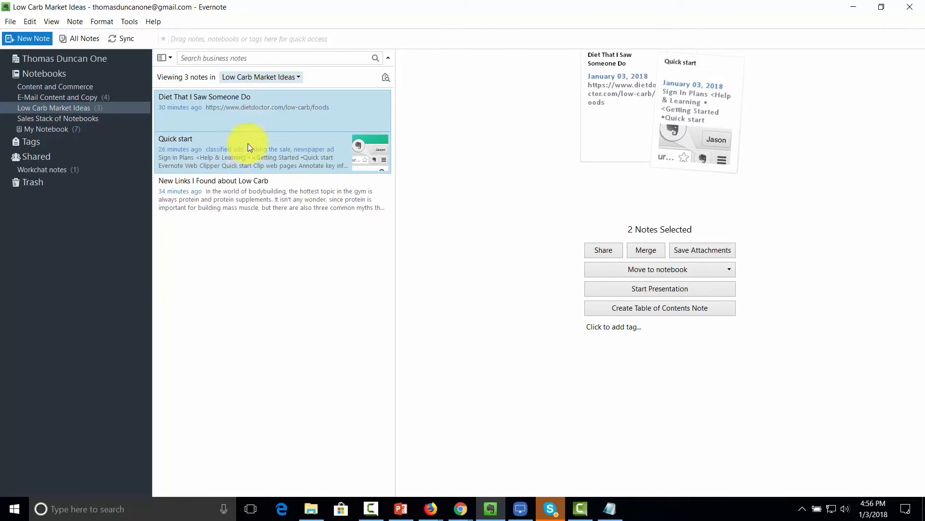
{"action": "left_click", "coordinate": [242, 189], "text": "ctrl"}
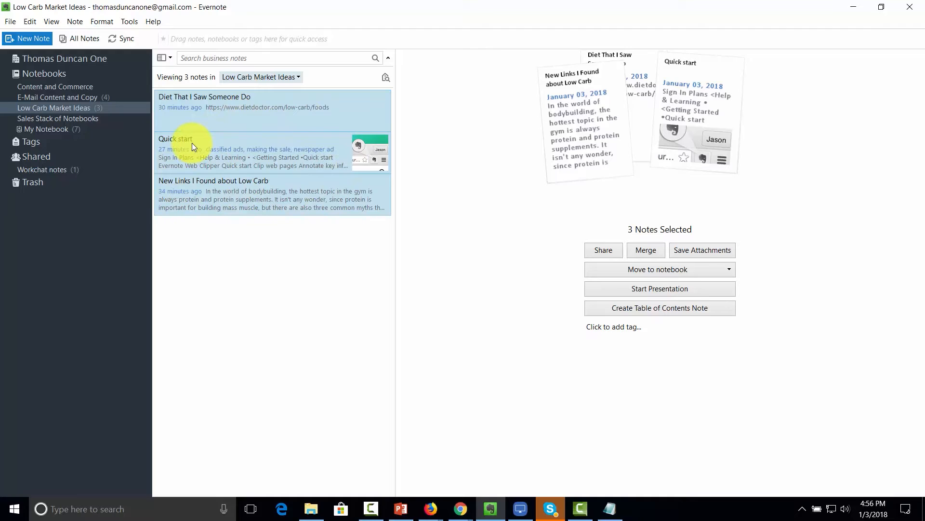
{"action": "left_click", "coordinate": [628, 308]}
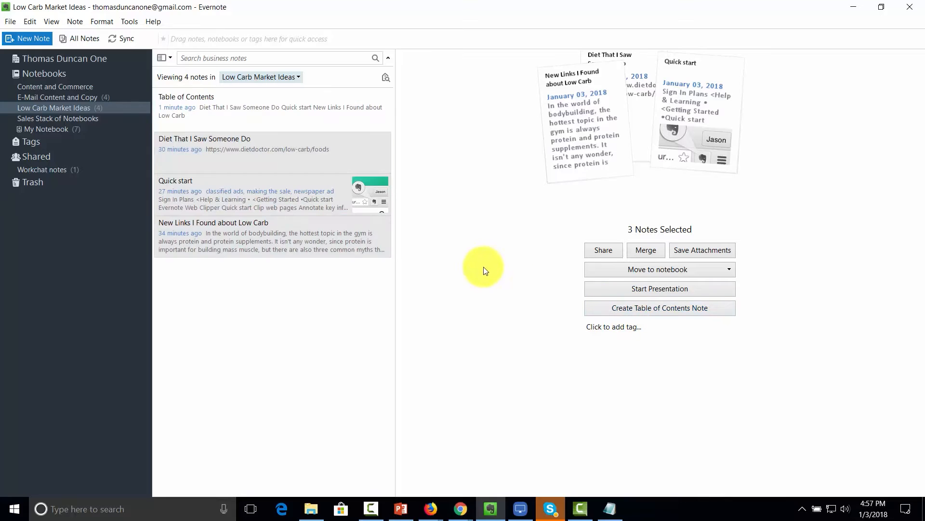
{"action": "left_click", "coordinate": [297, 117]}
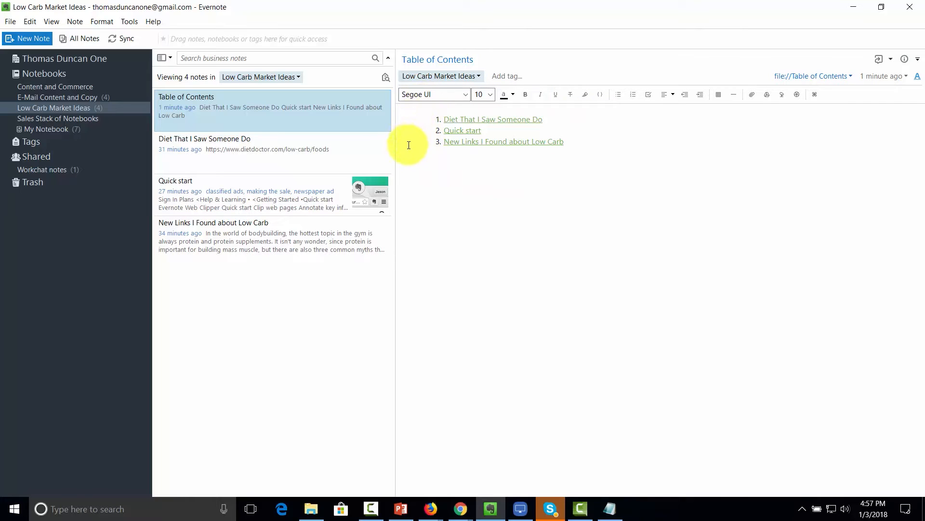
- Start editing the link list inside the Table of Contents note
{"action": "left_click", "coordinate": [437, 189]}
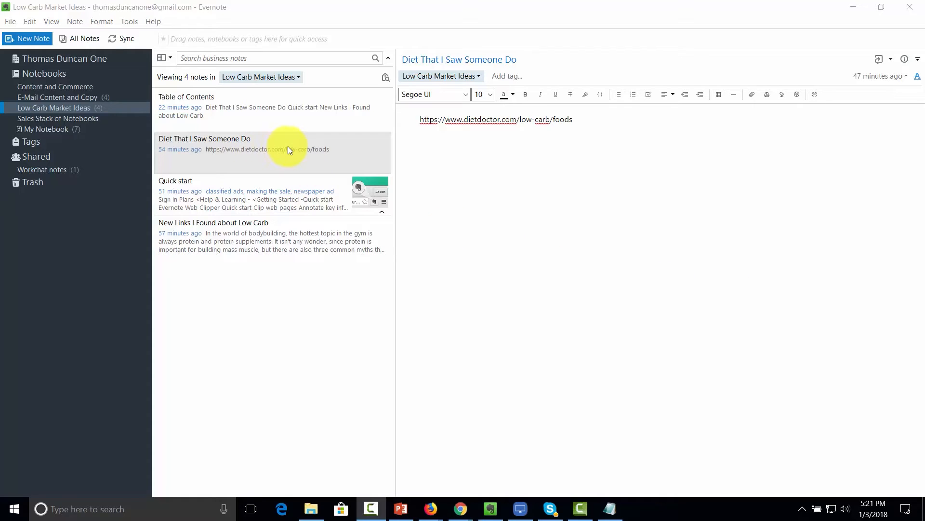
- Look through the New Links and Diet That I Saw Someone Do notes, then show Evernote Web's notebooks list
{"action": "left_click", "coordinate": [262, 234]}
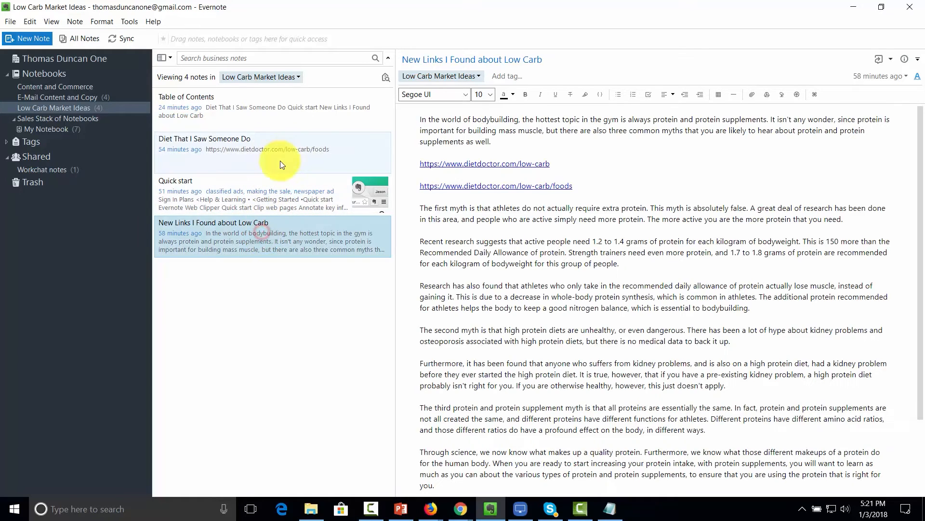
{"action": "left_click", "coordinate": [282, 162]}
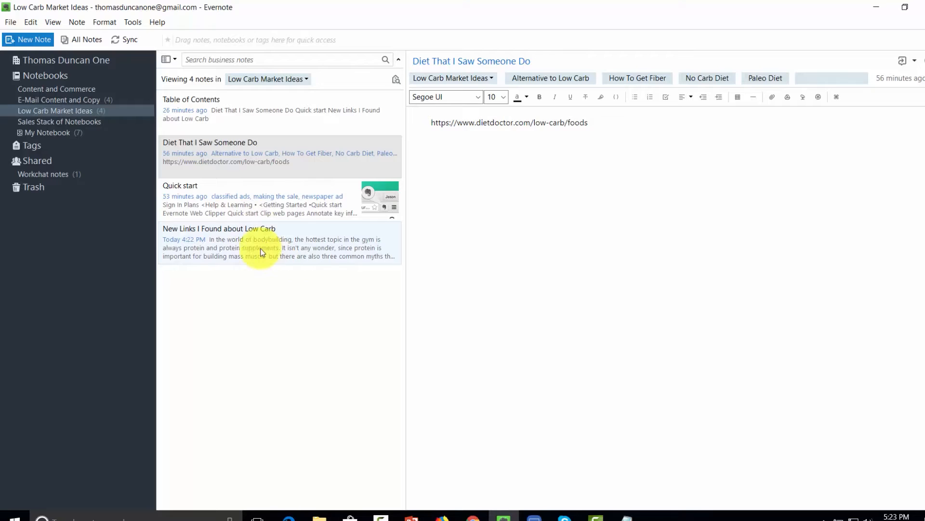
{"action": "left_click", "coordinate": [243, 58]}
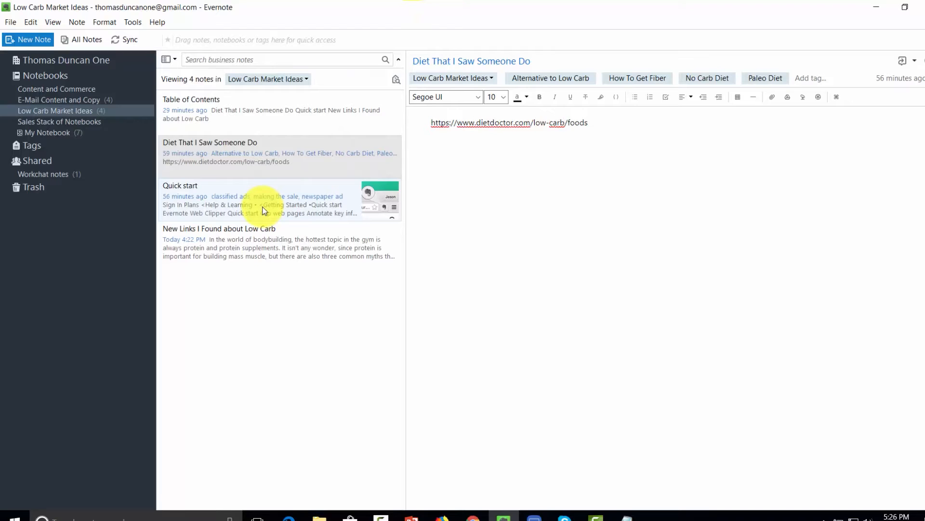
{"action": "left_click", "coordinate": [36, 149]}
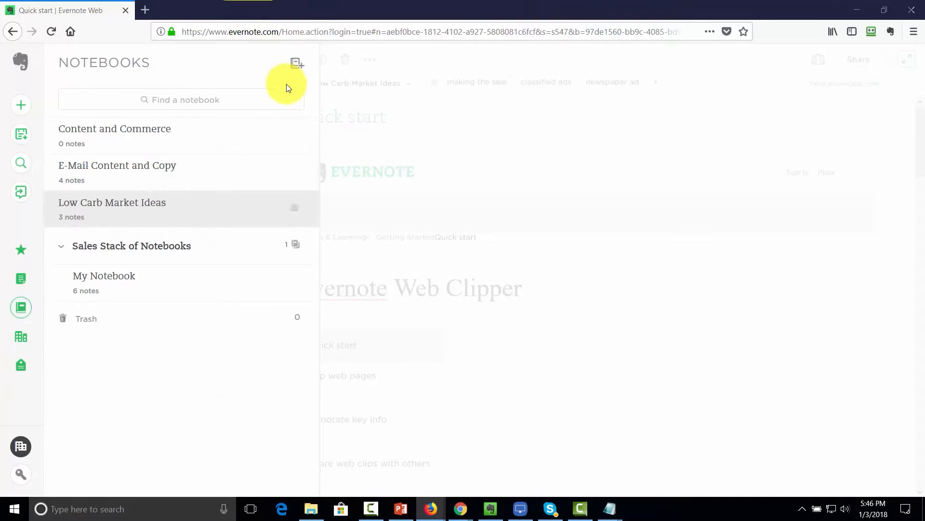
- Create the notebook 'Ideas Not Ready To Be shared Publically' containing a new 'FDA Approval Pending' note
{"action": "left_click", "coordinate": [296, 64]}
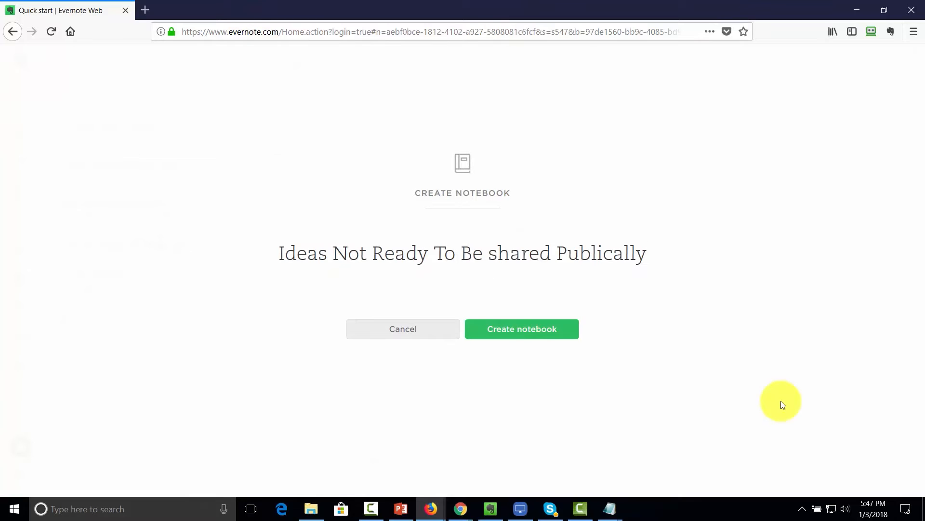
{"action": "left_click", "coordinate": [493, 329]}
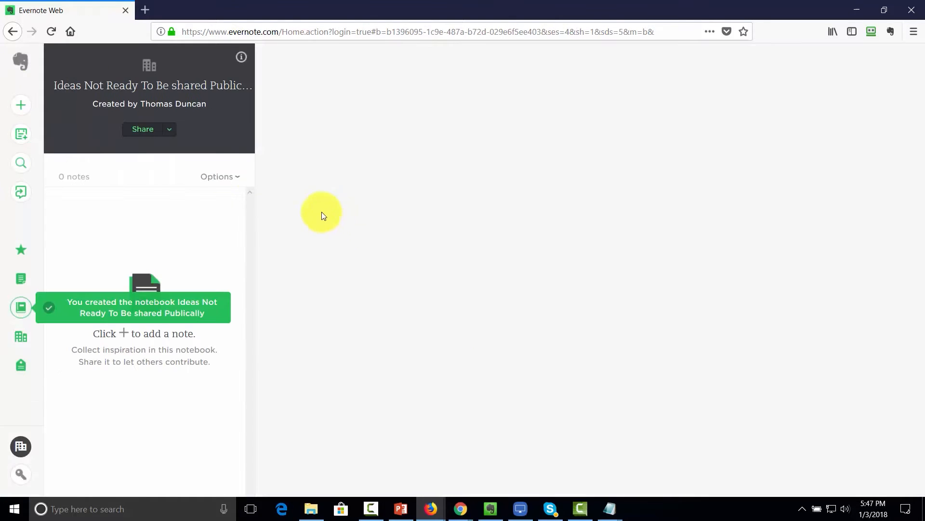
{"action": "left_click", "coordinate": [23, 106]}
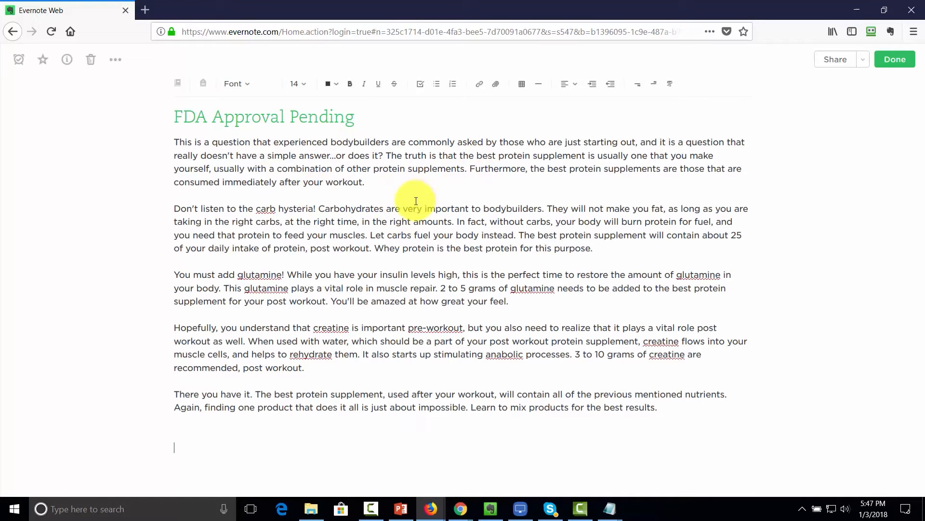
{"action": "left_click", "coordinate": [890, 64]}
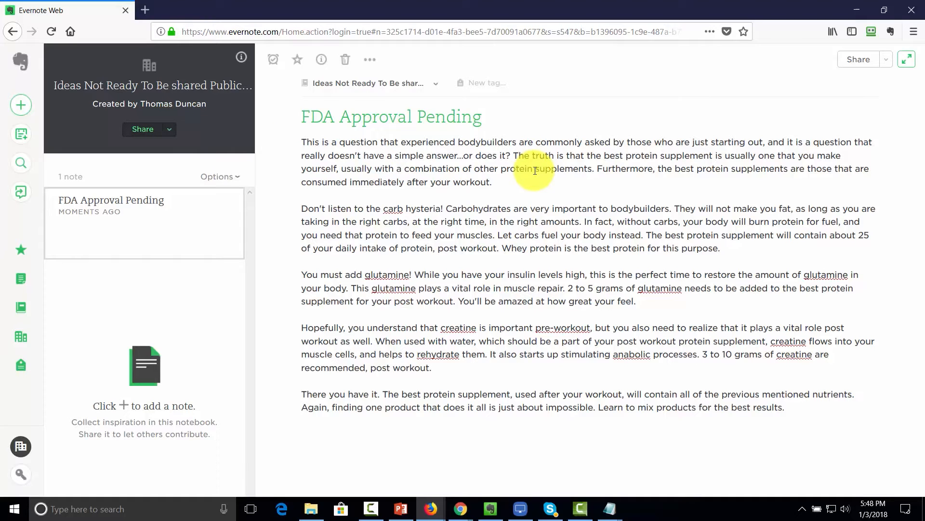
{"action": "left_click", "coordinate": [171, 130]}
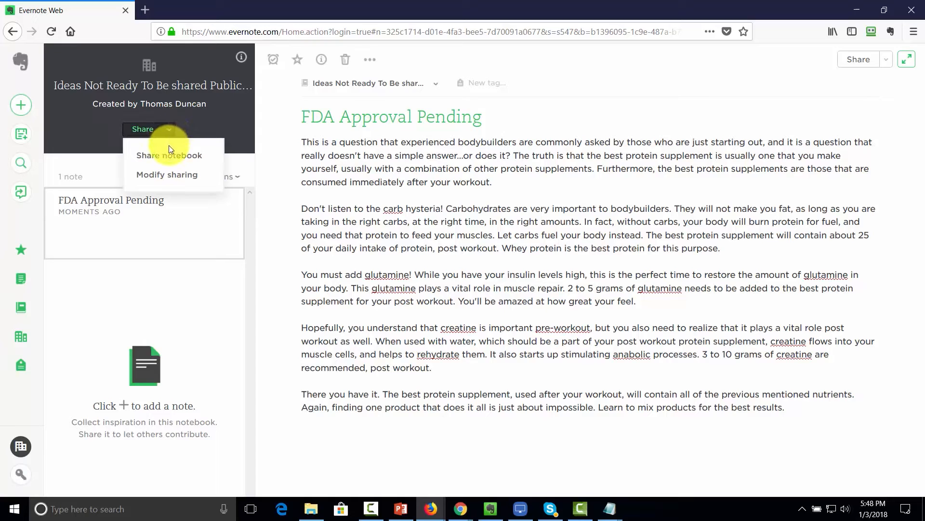
- Share the notebook with Can view permission and the message 'Keep this one to yourself for now.'
{"action": "left_click", "coordinate": [170, 153]}
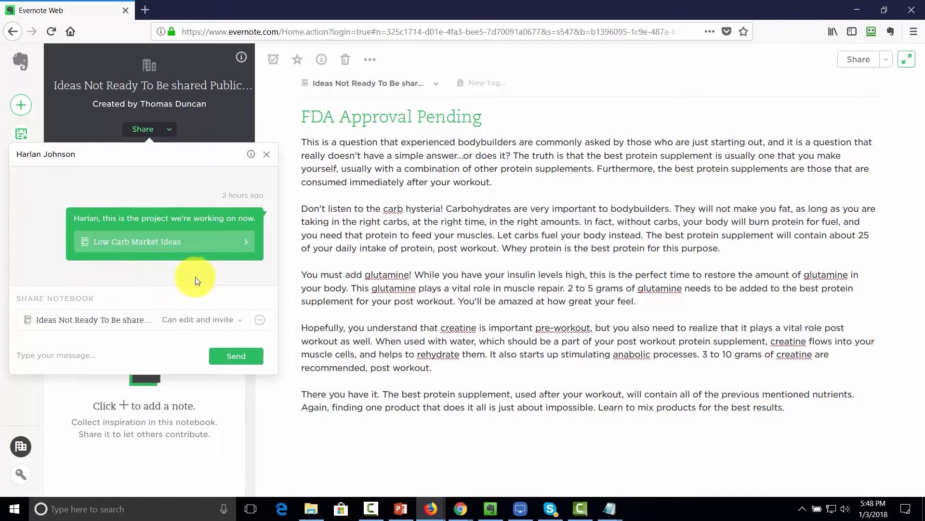
{"action": "left_click", "coordinate": [201, 320]}
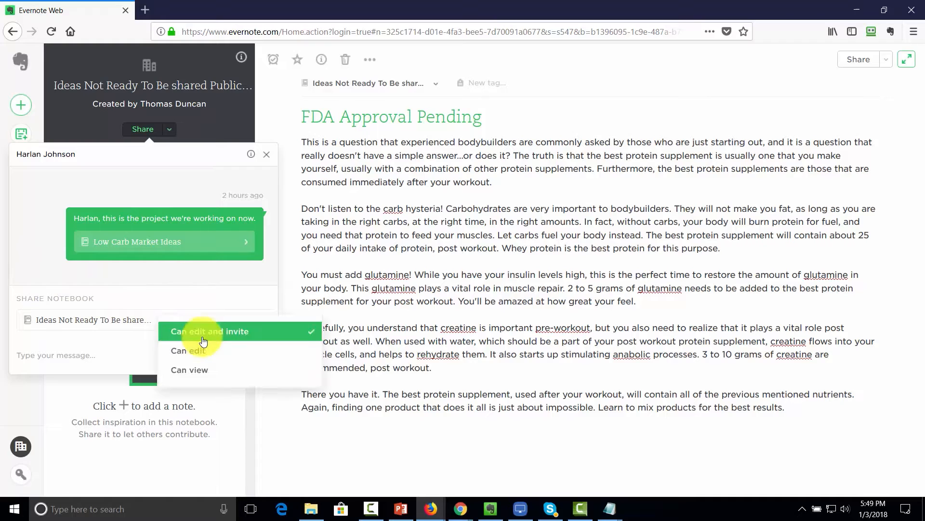
{"action": "left_click", "coordinate": [202, 372]}
{"action": "left_click", "coordinate": [64, 356]}
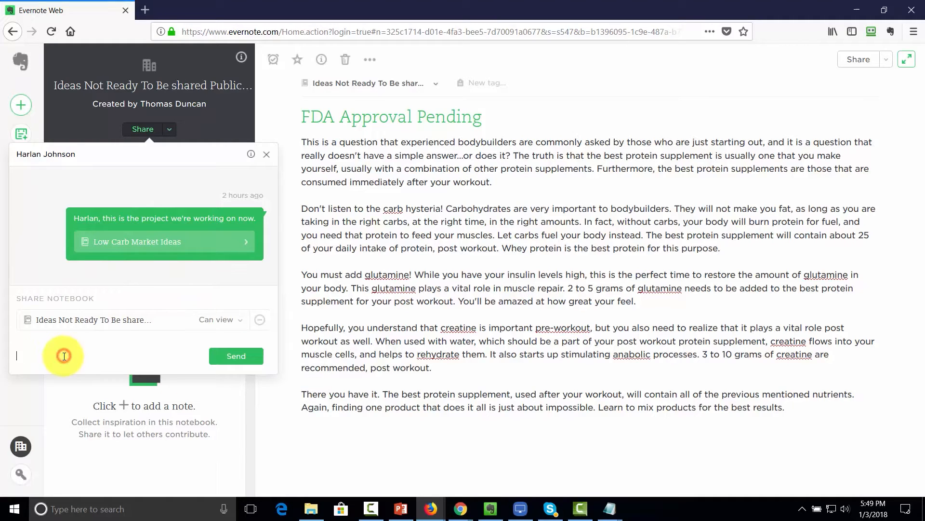
{"action": "type", "text": "Keep this one to yourself for now."}
{"action": "left_click", "coordinate": [225, 357]}
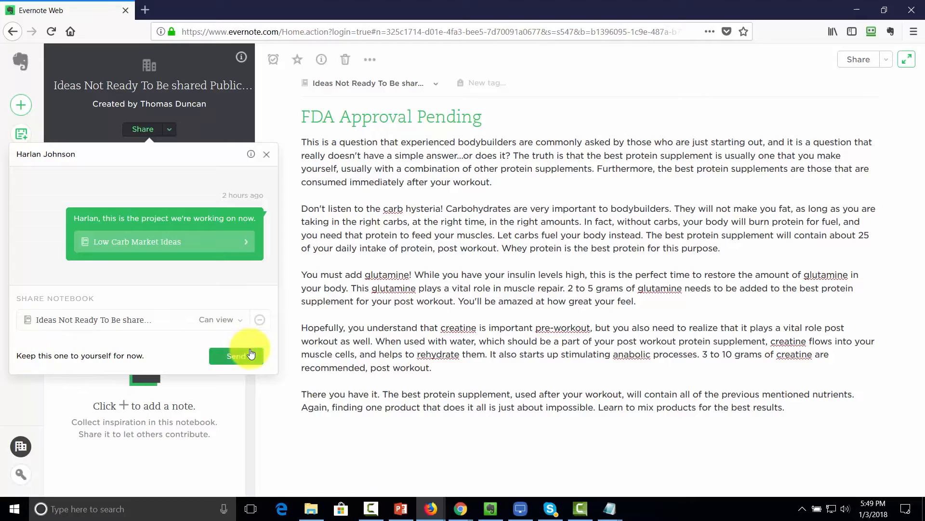
{"action": "left_click", "coordinate": [224, 357]}
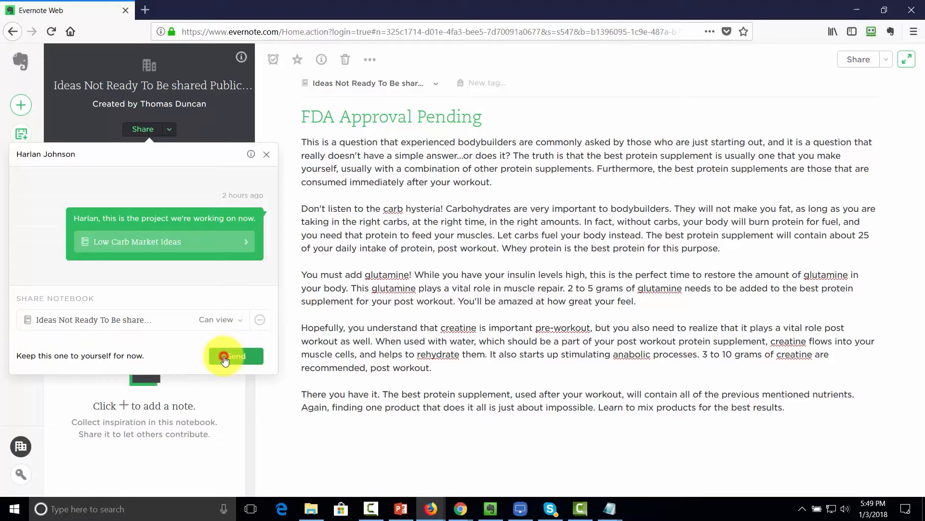
{"action": "left_click", "coordinate": [169, 129]}
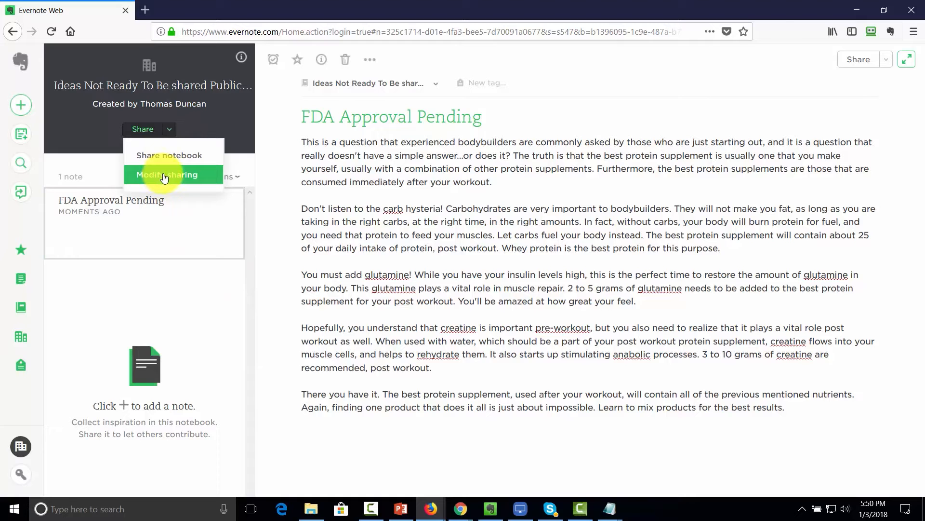
{"action": "left_click", "coordinate": [163, 177]}
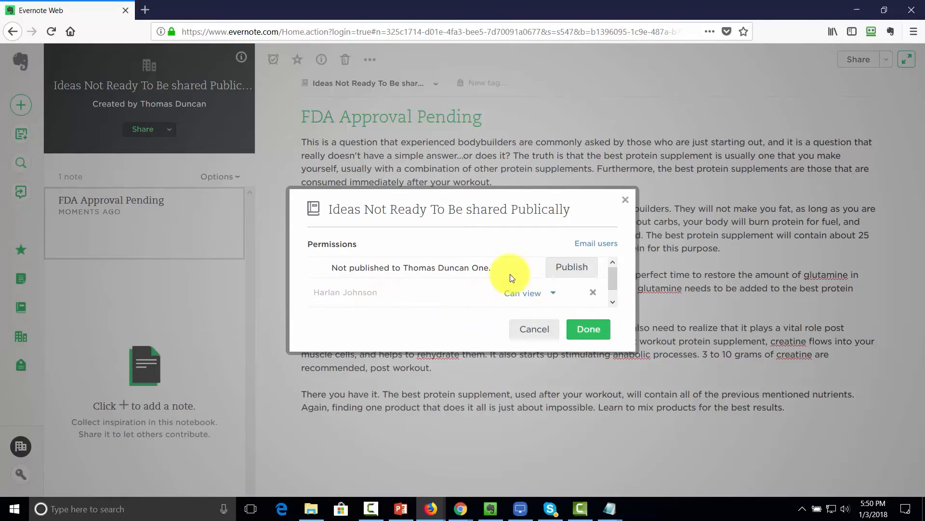
{"action": "left_click", "coordinate": [543, 299]}
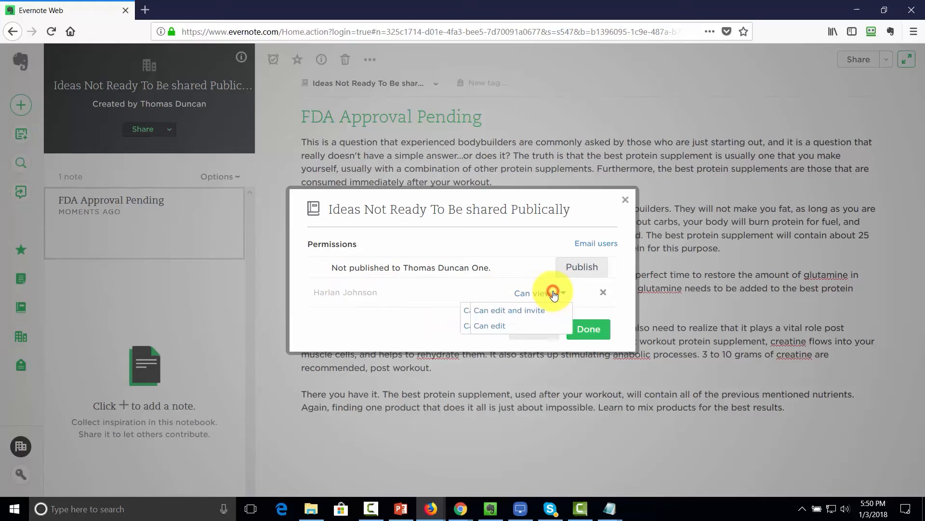
{"action": "left_click", "coordinate": [496, 325]}
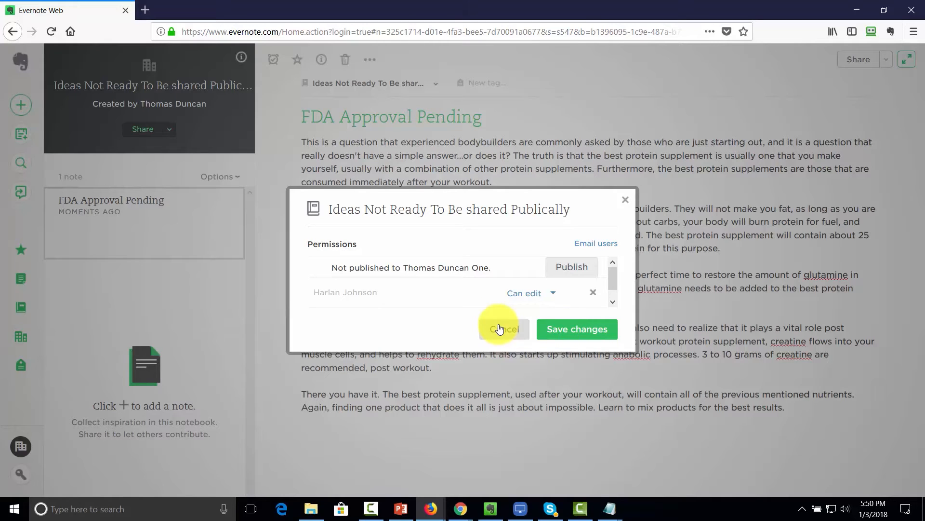
{"action": "left_click", "coordinate": [500, 328]}
{"action": "left_click", "coordinate": [585, 338]}
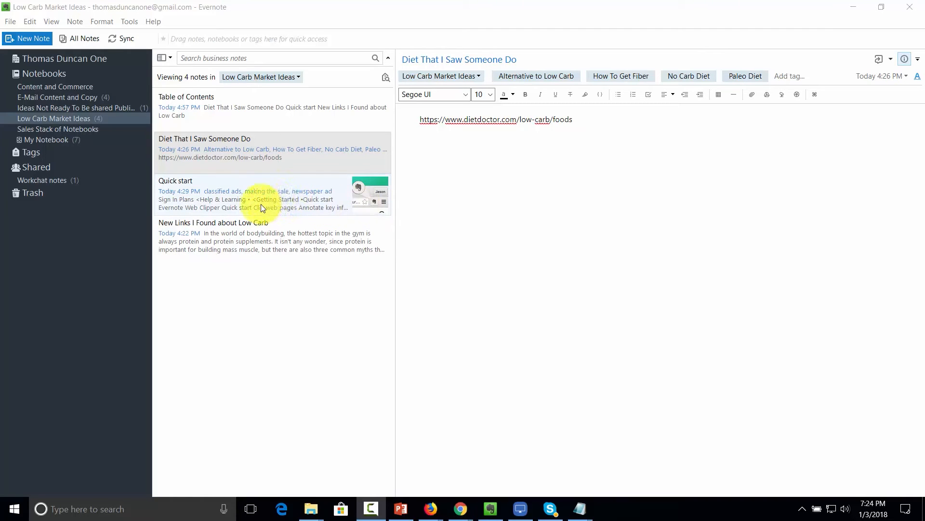
- Open the New Links I Found about Low Carb note, then the Diet That I Saw Someone Do note
{"action": "left_click", "coordinate": [270, 233]}
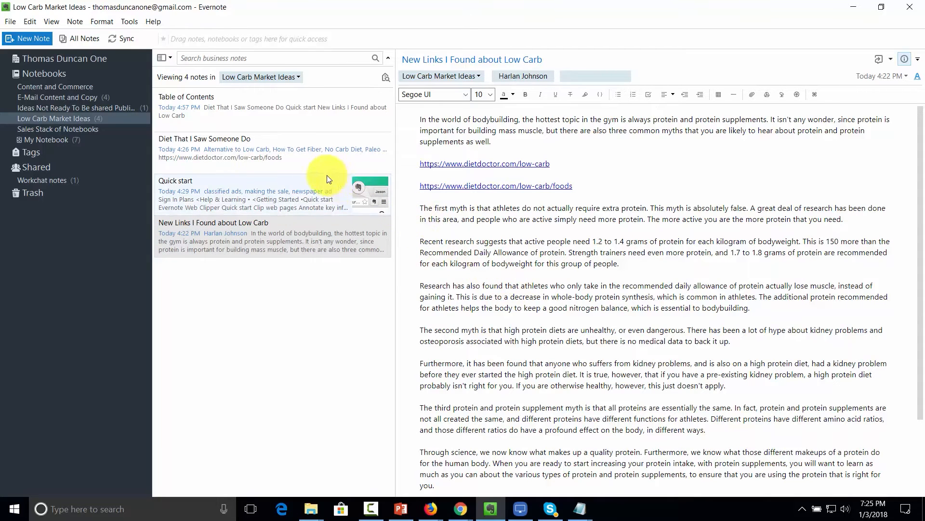
{"action": "left_click", "coordinate": [273, 139]}
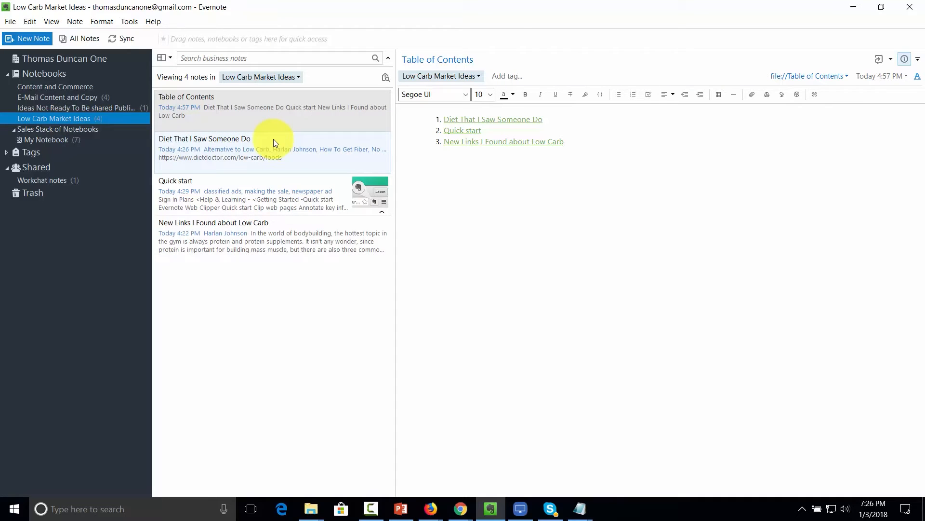
- Search business notes for the colleague's name and save that query as a saved search
{"action": "left_click", "coordinate": [223, 58]}
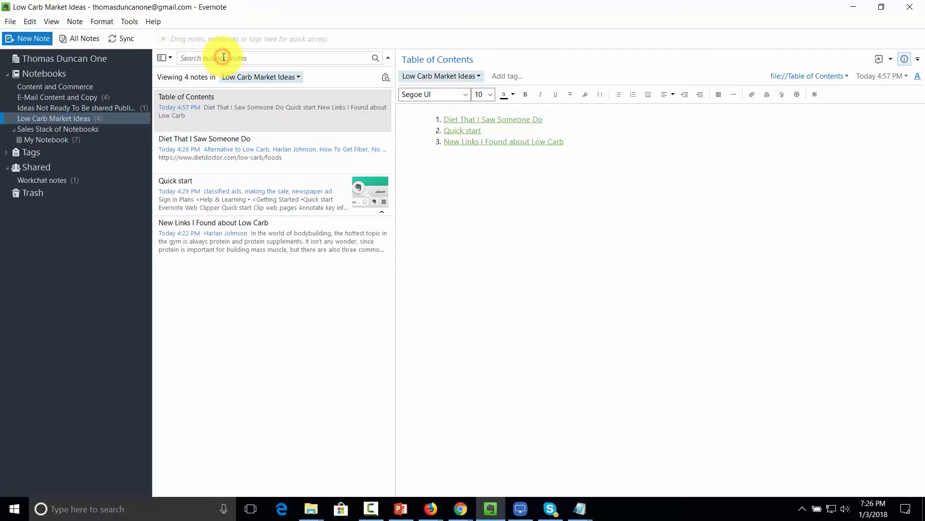
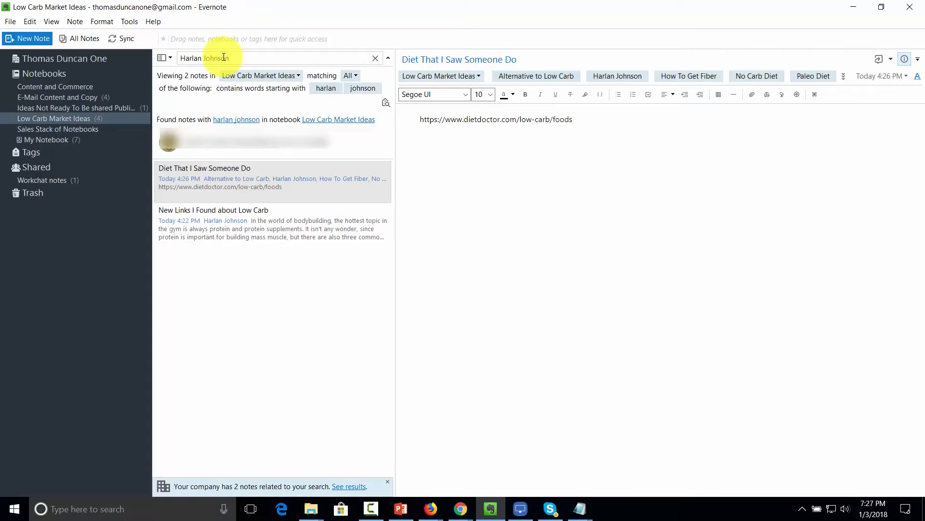
{"action": "left_click", "coordinate": [10, 21]}
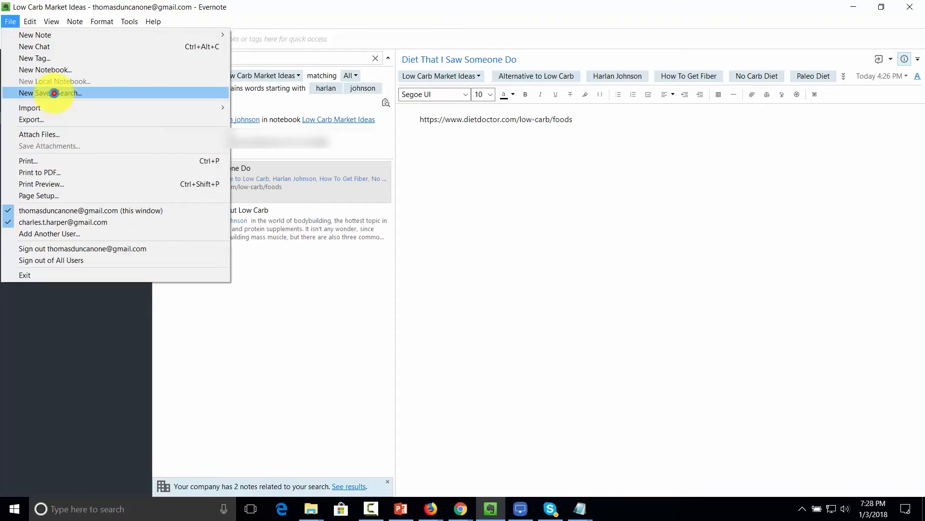
{"action": "left_click", "coordinate": [54, 93]}
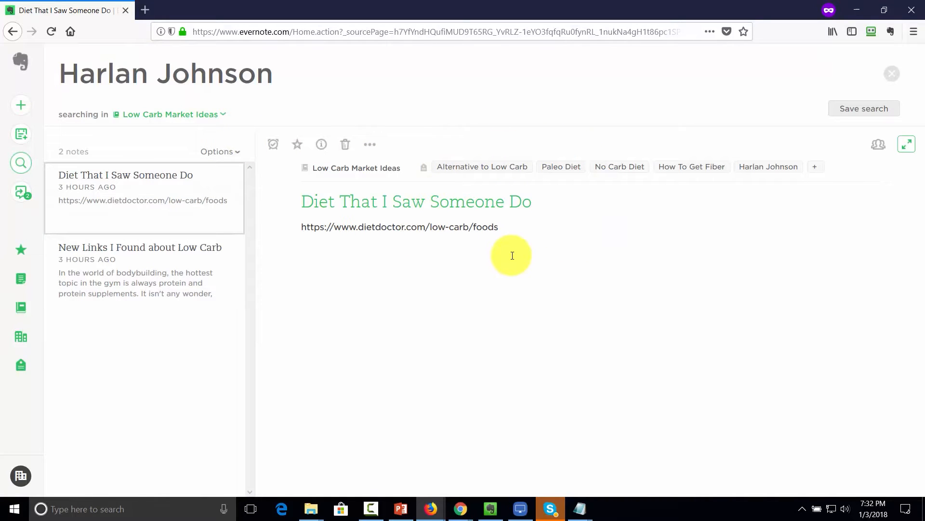
{"action": "key", "text": "alt+Tab"}
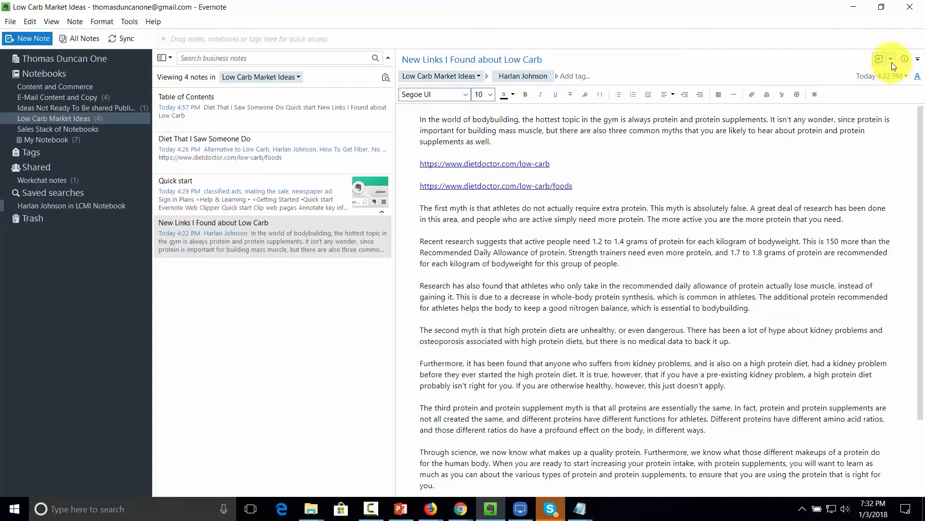
- Add a reminder due January 17, 2018 to the New Links note and select that reminder
{"action": "left_click", "coordinate": [919, 60]}
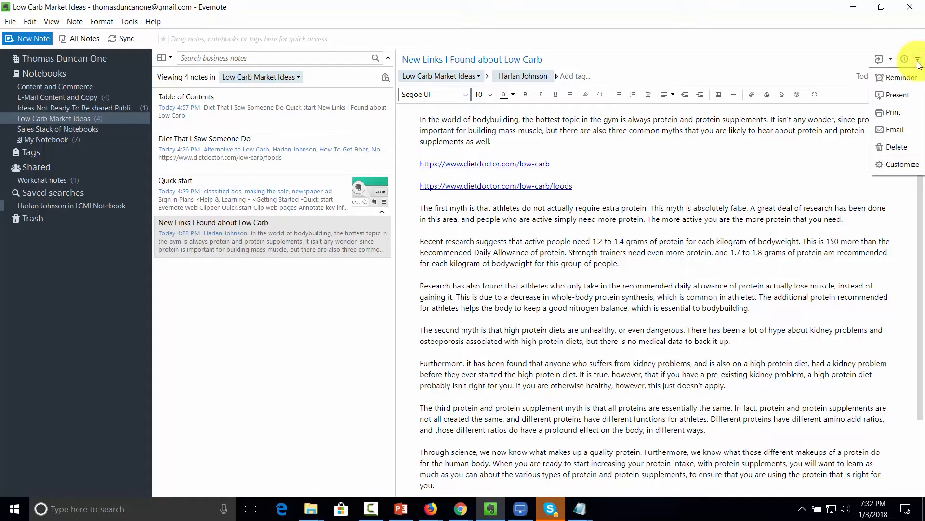
{"action": "left_click", "coordinate": [896, 76]}
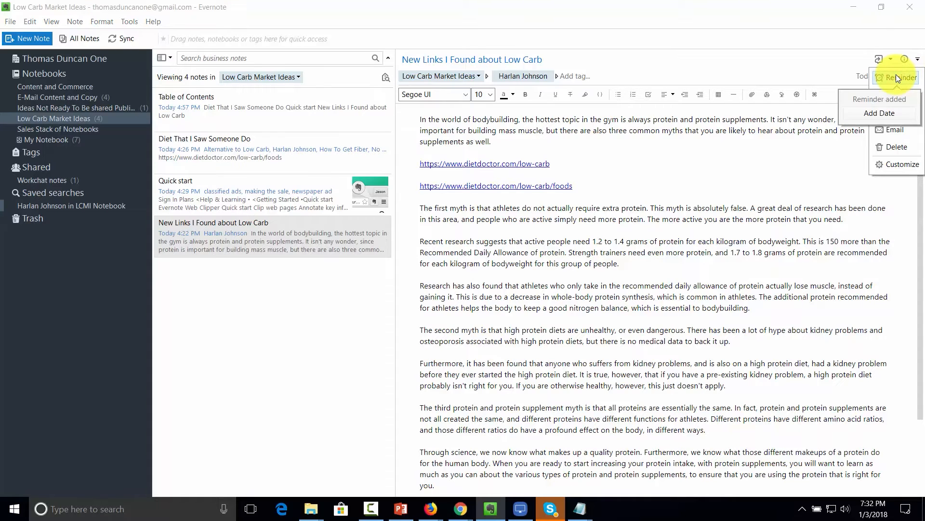
{"action": "left_click", "coordinate": [866, 113]}
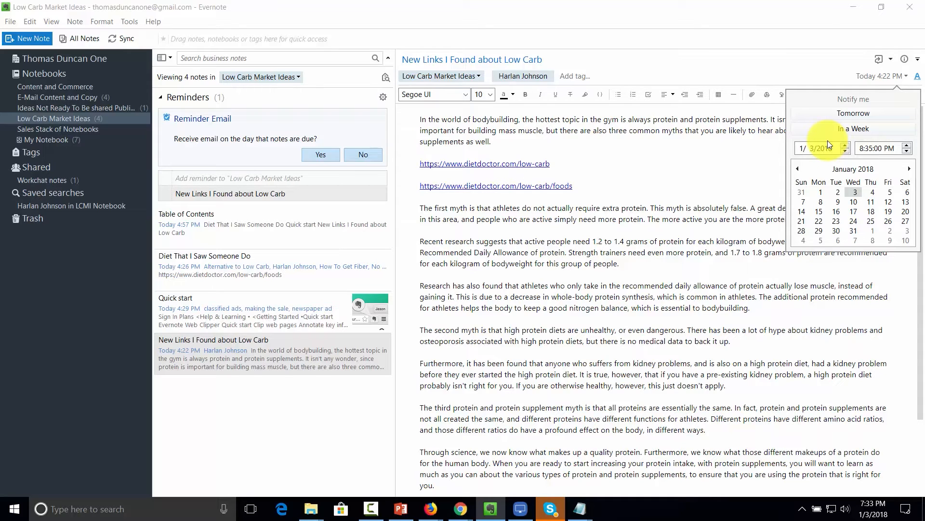
{"action": "left_click", "coordinate": [853, 211]}
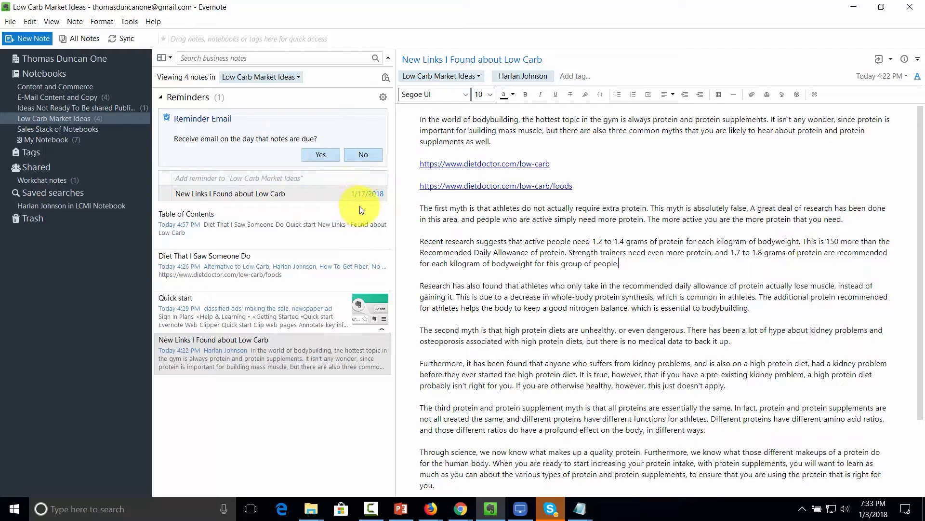
{"action": "left_click", "coordinate": [375, 193]}
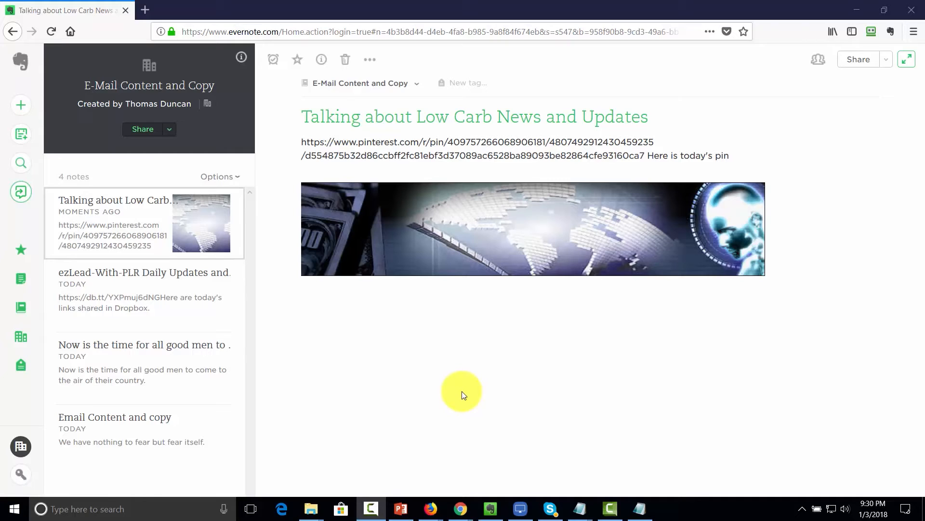
- Find and reopen the existing work chat with the teammate by name, then return to the desktop app
{"action": "left_click", "coordinate": [22, 195]}
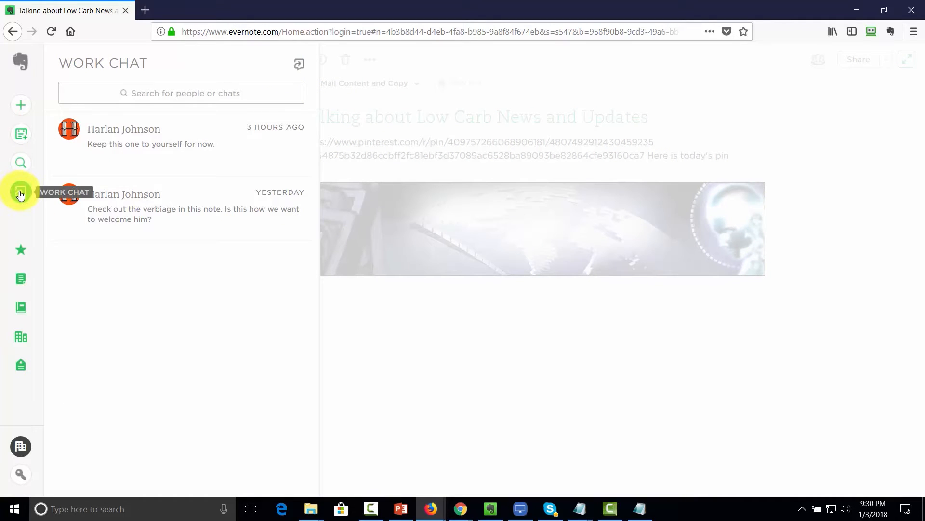
{"action": "left_click", "coordinate": [299, 66]}
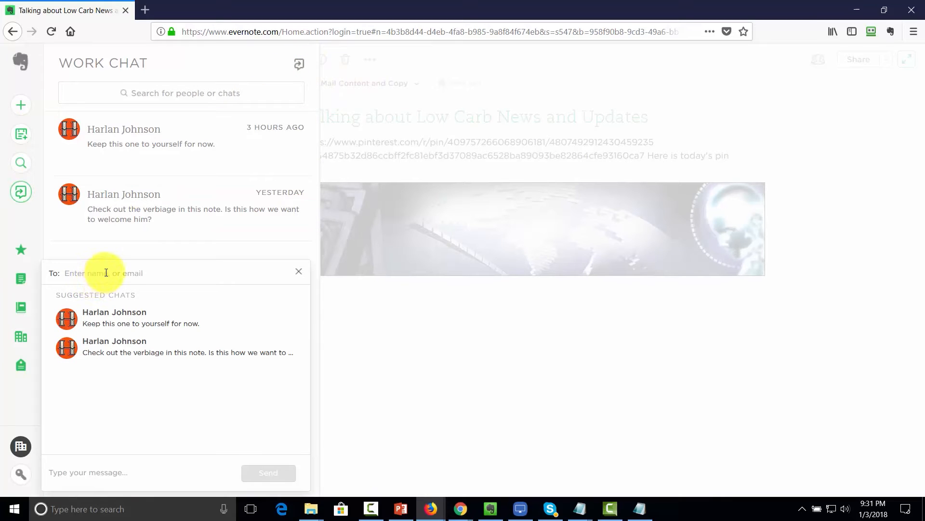
{"action": "left_click", "coordinate": [106, 272]}
{"action": "type", "text": "harl"}
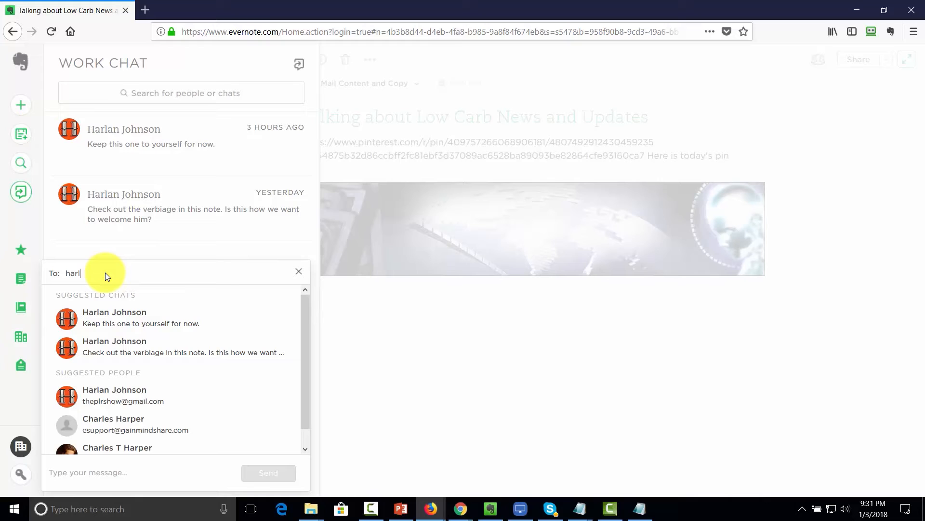
{"action": "left_click", "coordinate": [125, 323]}
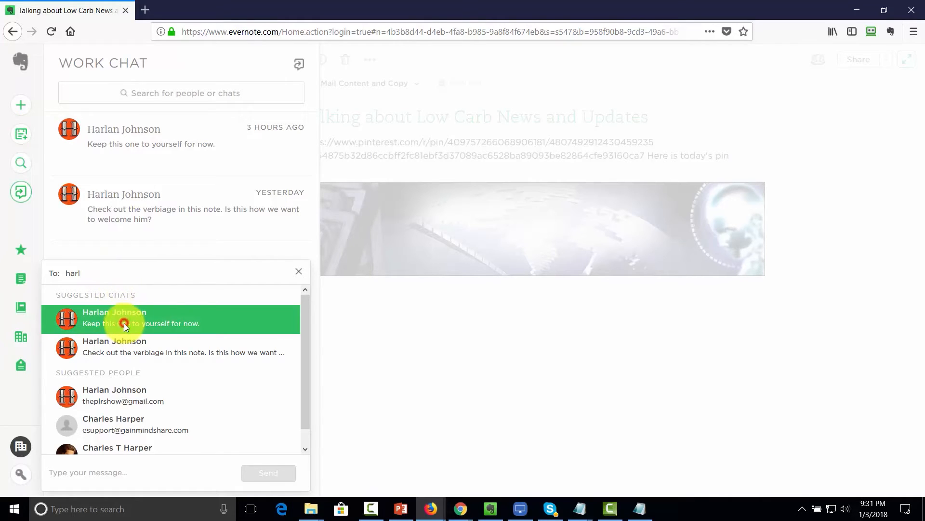
{"action": "left_click", "coordinate": [125, 327]}
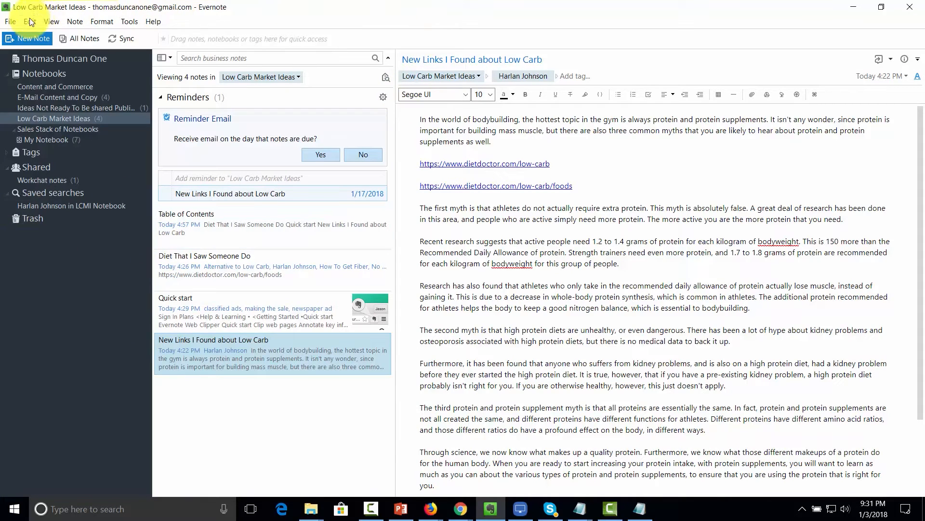
- Open a New Chat window from the File menu and add the teammate as its recipient
{"action": "left_click", "coordinate": [16, 22]}
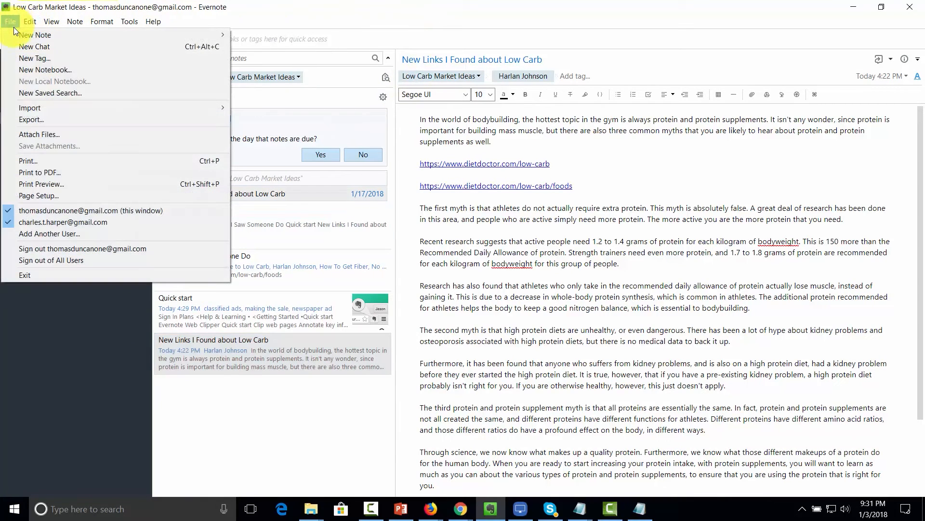
{"action": "left_click", "coordinate": [33, 48]}
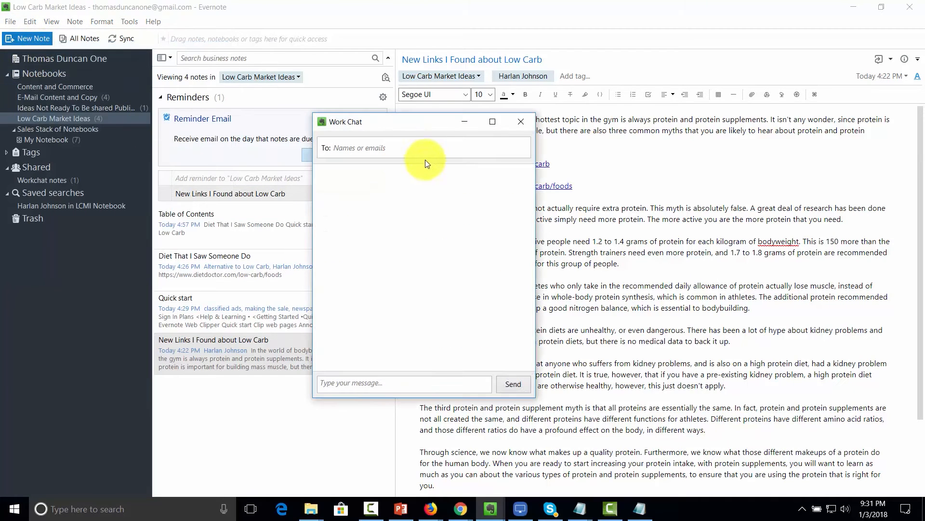
{"action": "type", "text": "harlan"}
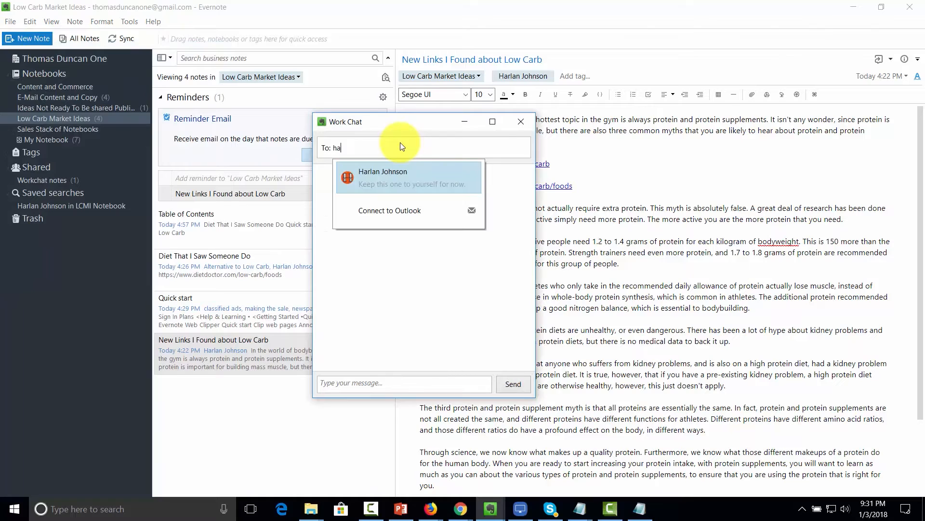
{"action": "left_click", "coordinate": [419, 190]}
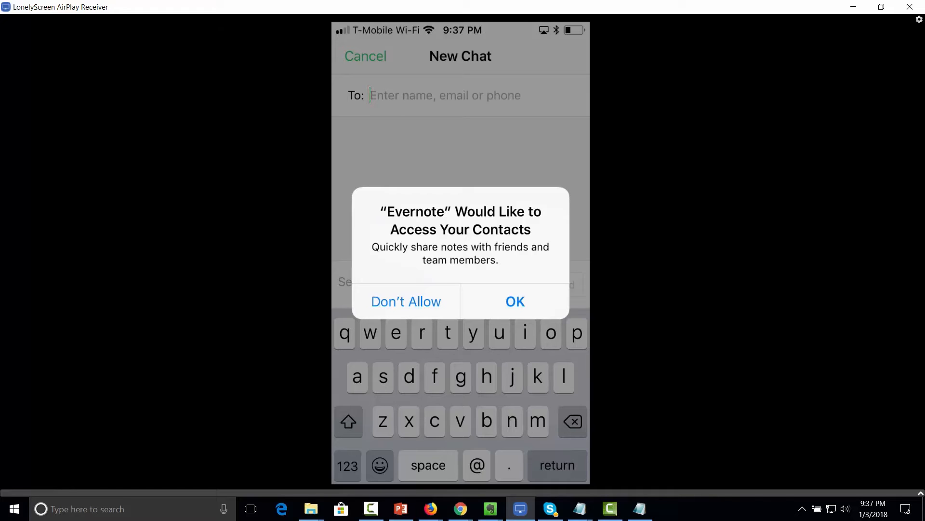
- Deny Evernote contacts access on the phone and open the existing chat thread with the teammate
{"action": "left_click", "coordinate": [407, 301]}
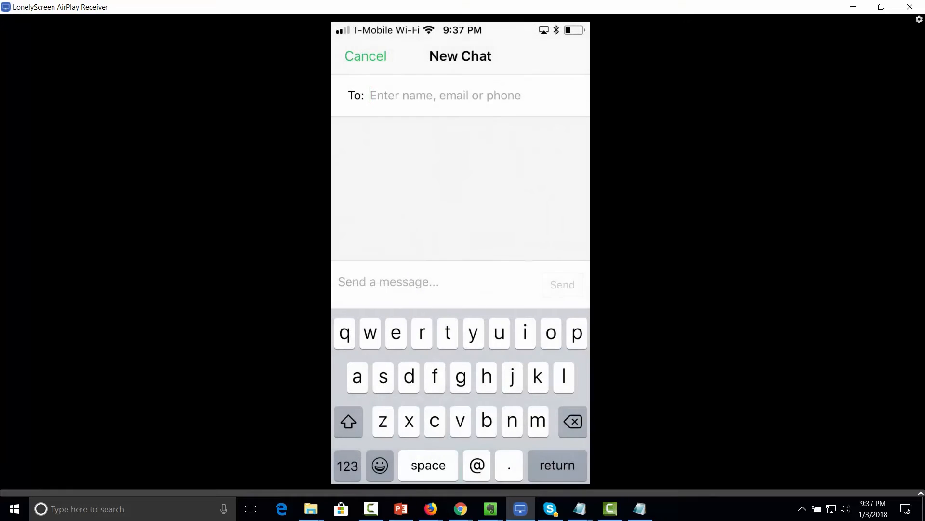
{"action": "type", "text": "ha"}
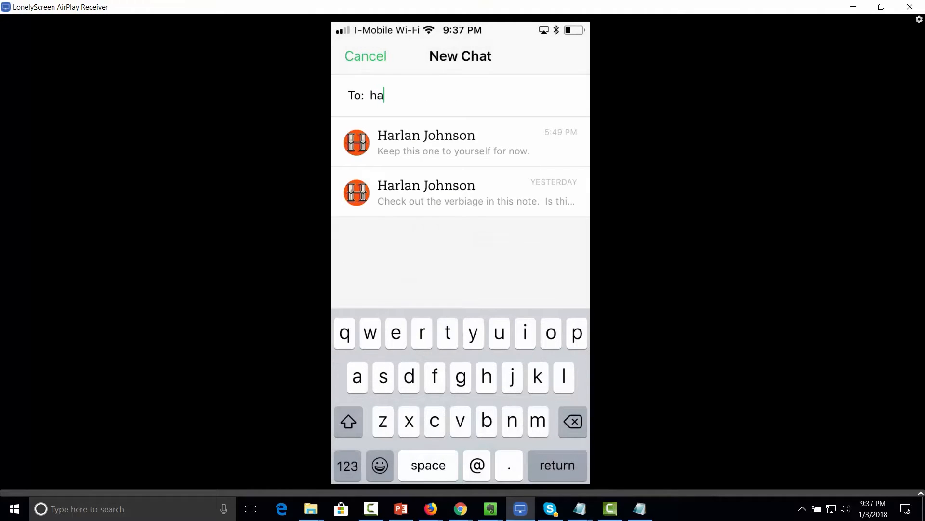
{"action": "left_click", "coordinate": [461, 142]}
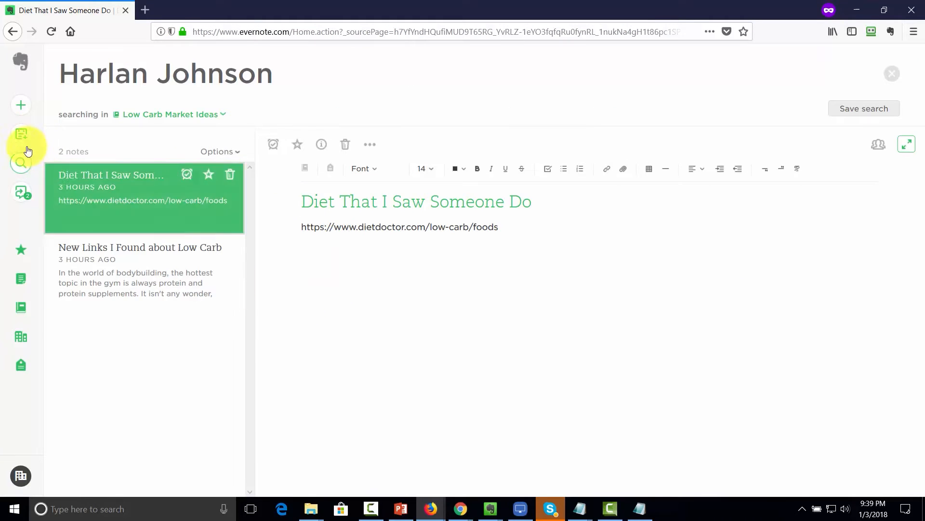
- Open the work chat conversation, scroll to its latest message and place the cursor in the reply box
{"action": "left_click", "coordinate": [18, 194]}
{"action": "left_click_drag", "start_coordinate": [307, 365], "coordinate": [303, 411]}
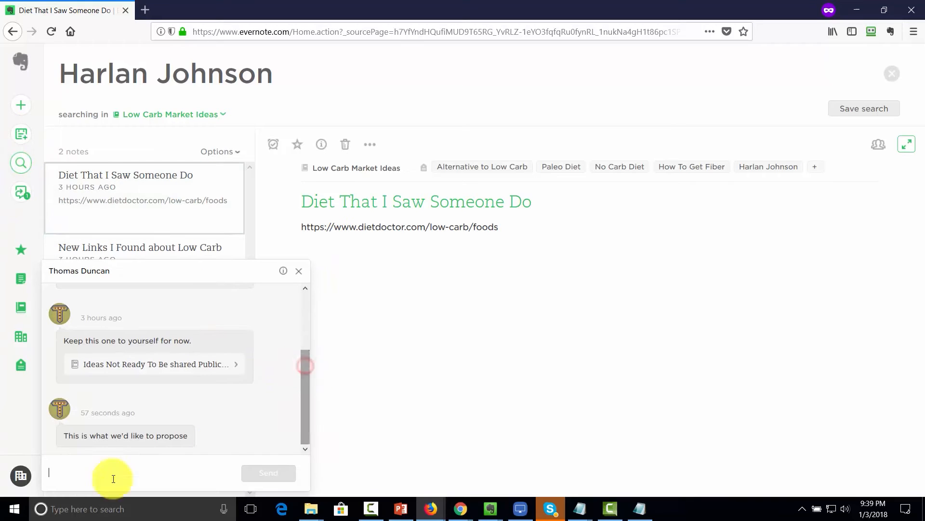
{"action": "left_click", "coordinate": [97, 478]}
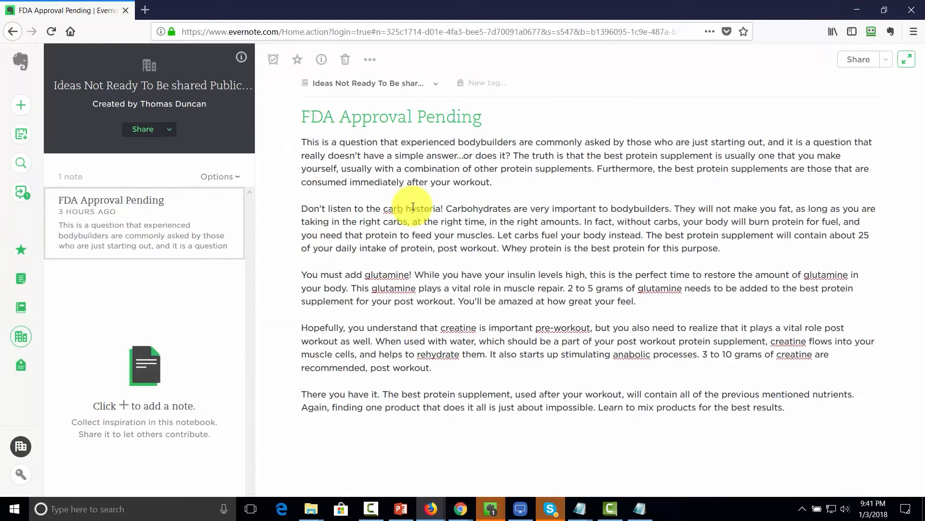
- Send the FDA Approval Pending note to the teammate's chat with Can edit and invite permission
{"action": "left_click", "coordinate": [886, 60]}
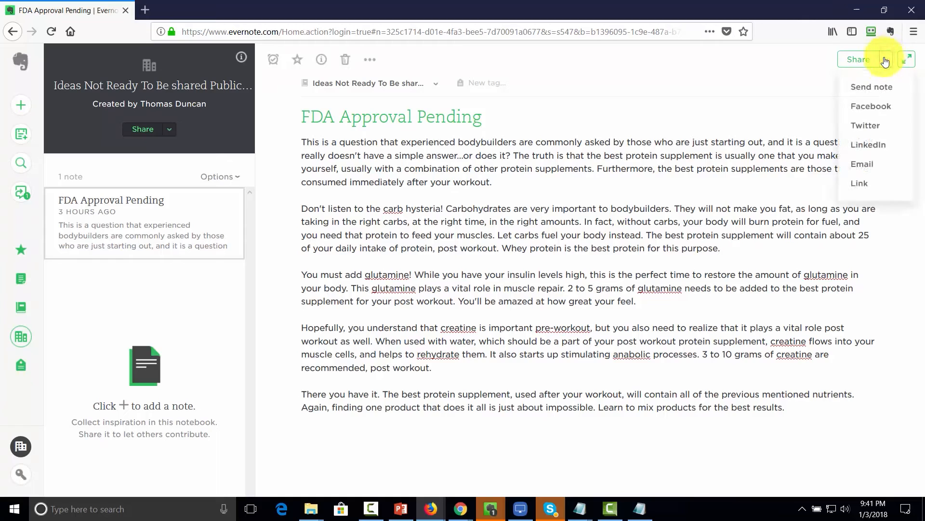
{"action": "left_click", "coordinate": [863, 89]}
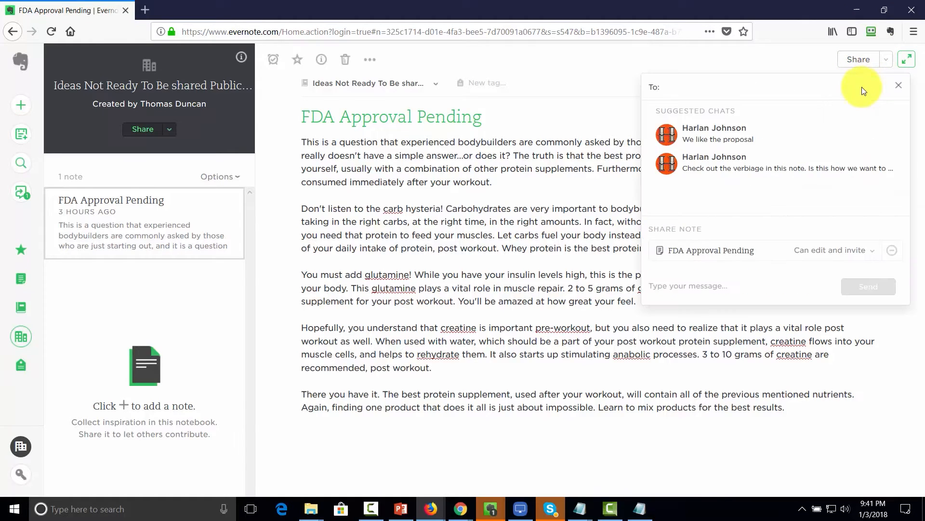
{"action": "left_click", "coordinate": [697, 136]}
{"action": "left_click", "coordinate": [873, 252]}
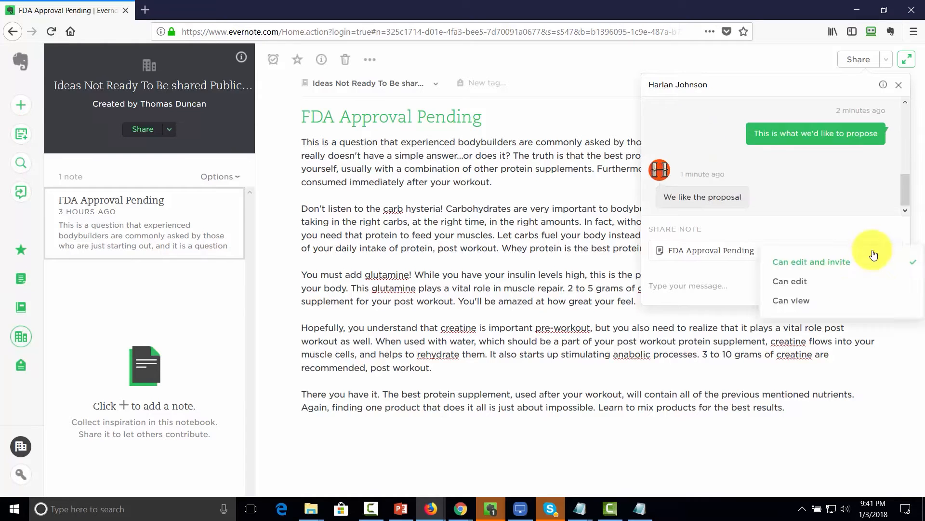
{"action": "left_click", "coordinate": [800, 262]}
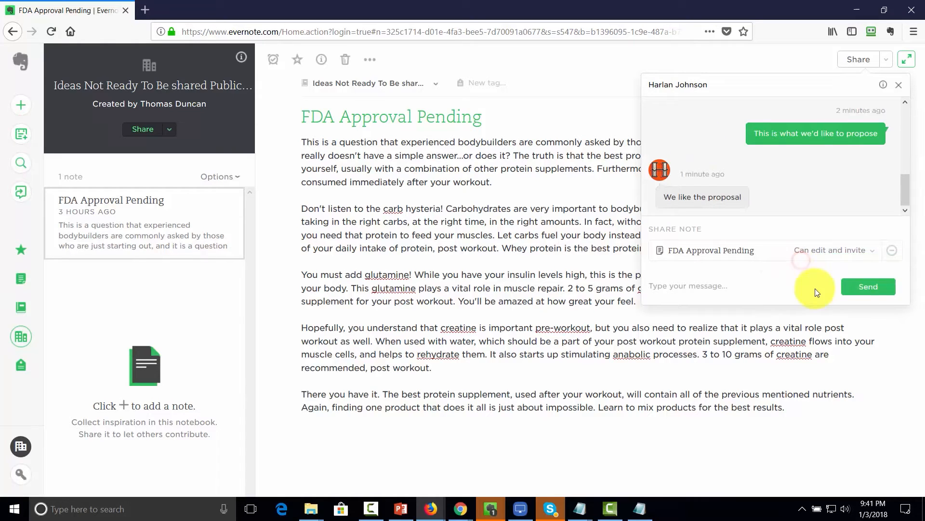
{"action": "left_click", "coordinate": [870, 289]}
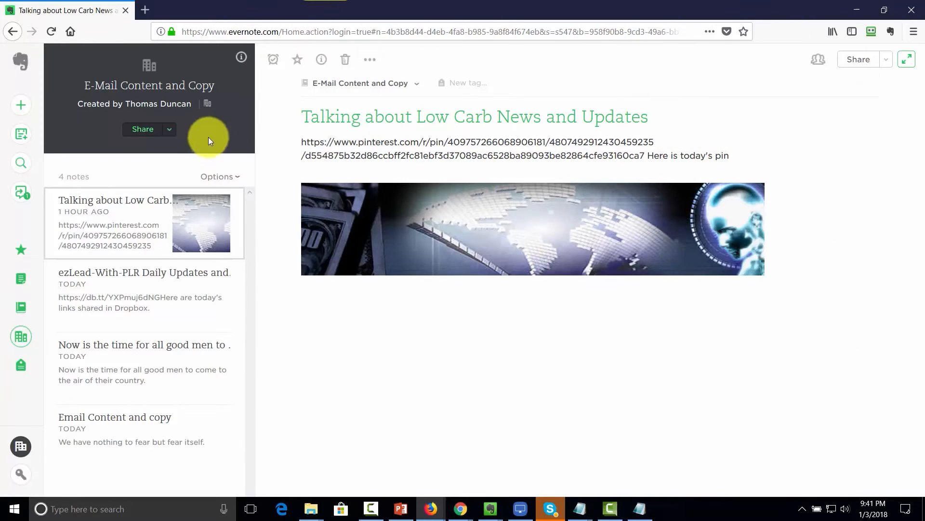
- Send a Can view share invitation for the E-Mail Content and Copy notebook
{"action": "left_click", "coordinate": [169, 129]}
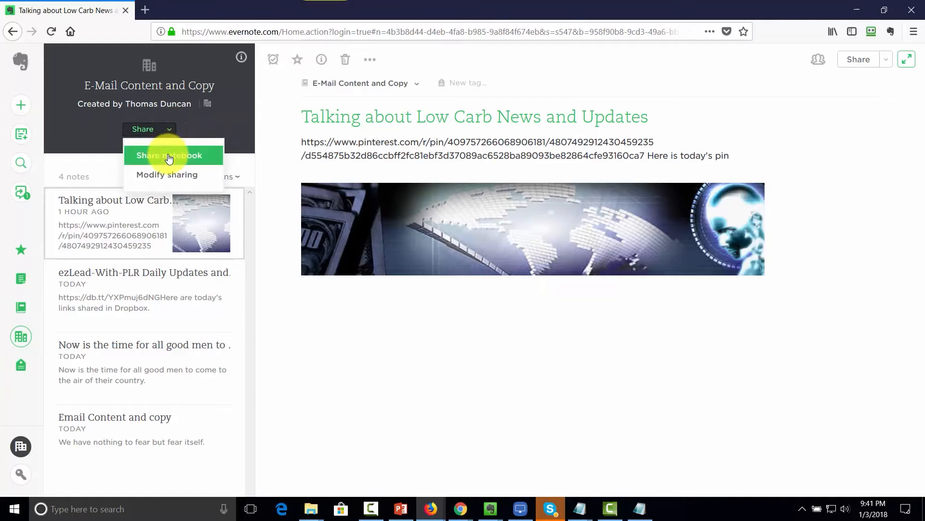
{"action": "left_click", "coordinate": [169, 155]}
{"action": "left_click", "coordinate": [222, 319]}
{"action": "left_click", "coordinate": [192, 374]}
{"action": "left_click", "coordinate": [231, 355]}
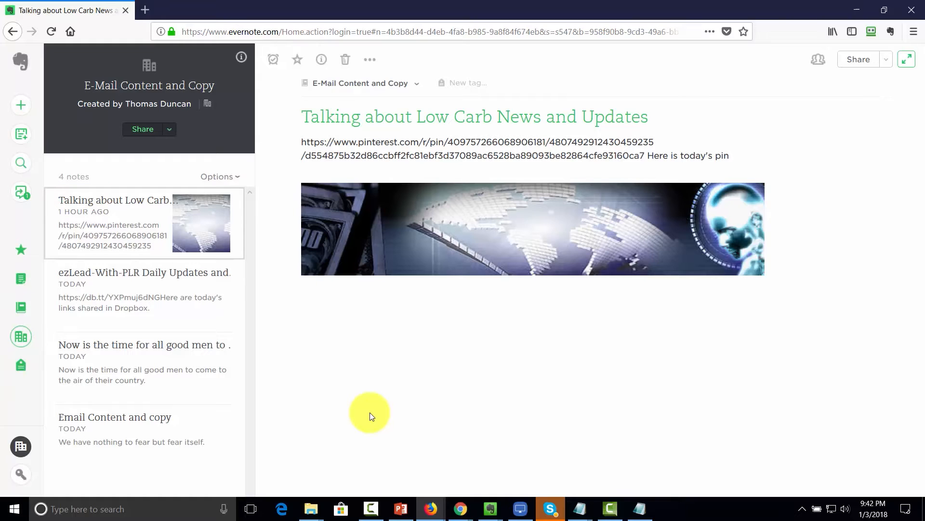
{"action": "left_click", "coordinate": [520, 508]}
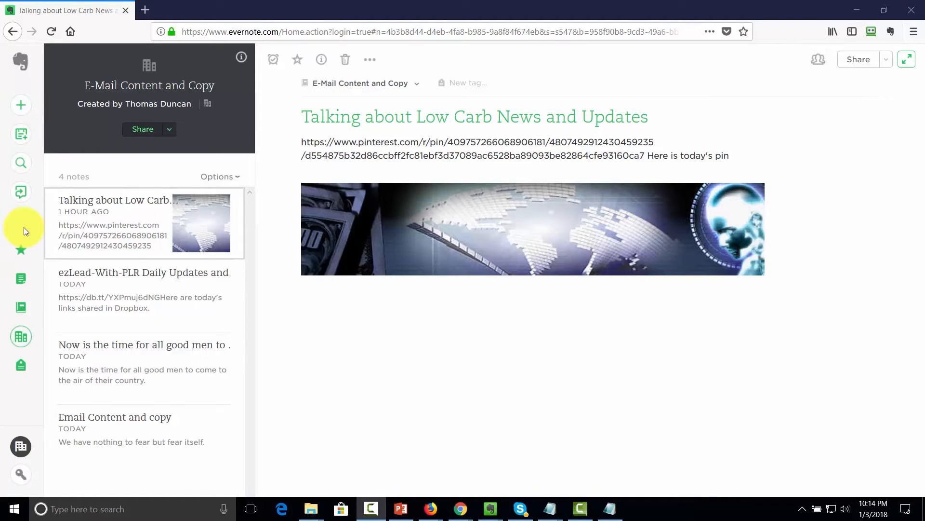
- Create a blank note and assign it to the Low Carb Market Ideas notebook
{"action": "left_click", "coordinate": [20, 105]}
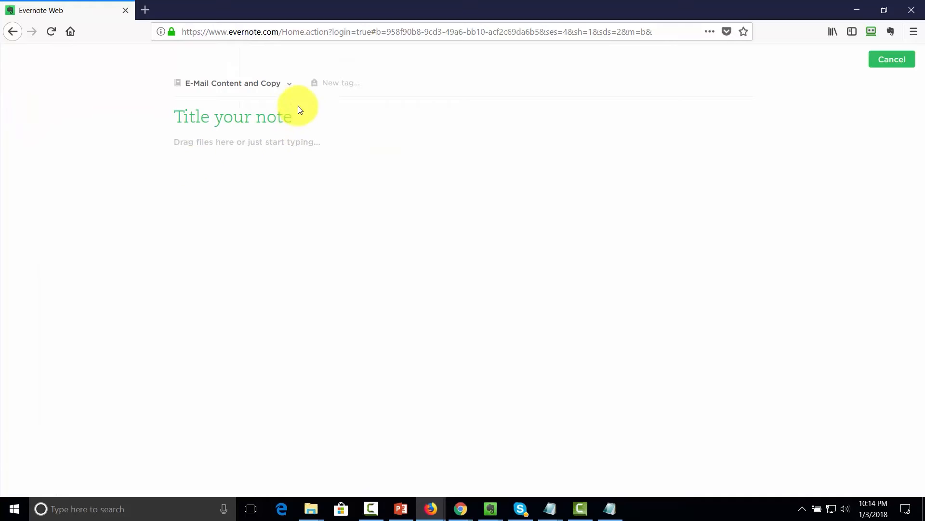
{"action": "left_click", "coordinate": [296, 89]}
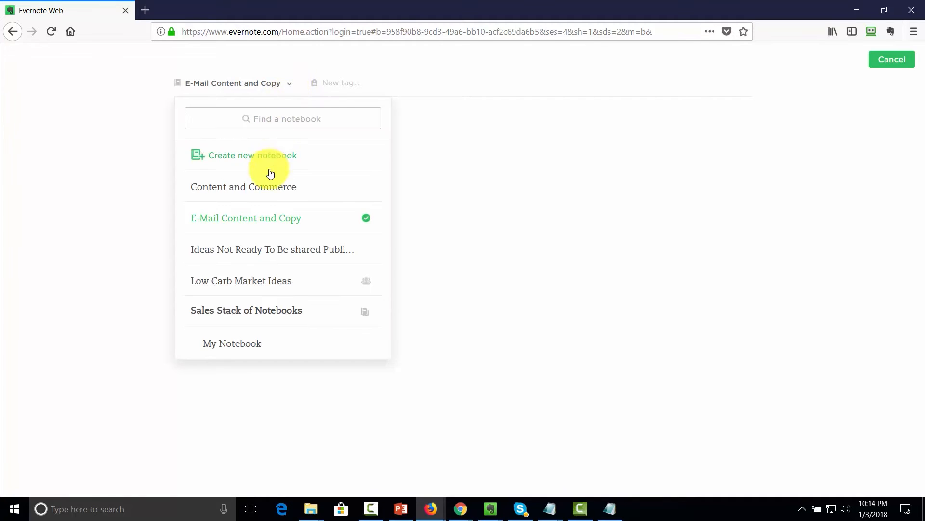
{"action": "left_click", "coordinate": [250, 279]}
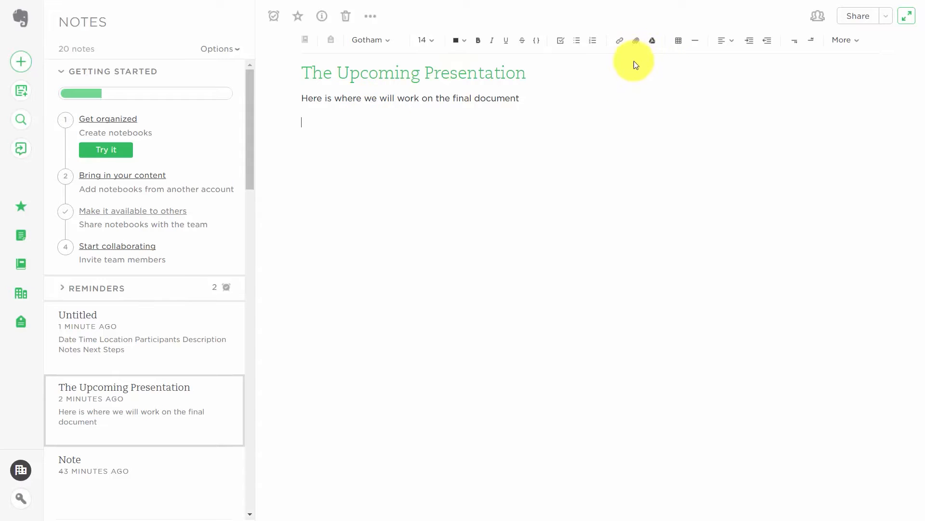
- Insert the Creating Marketing Presentations deck from Google Drive and open it in Google Slides
{"action": "left_click", "coordinate": [653, 46]}
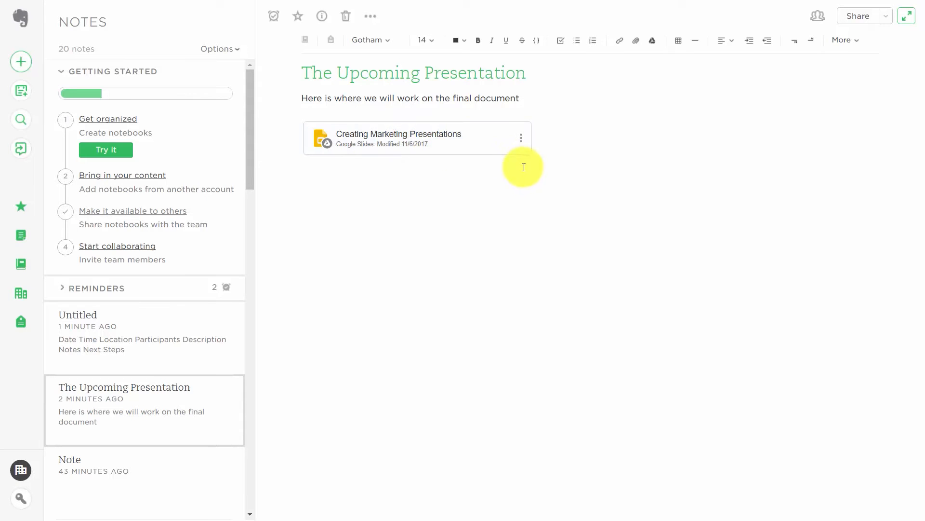
{"action": "left_click", "coordinate": [522, 141]}
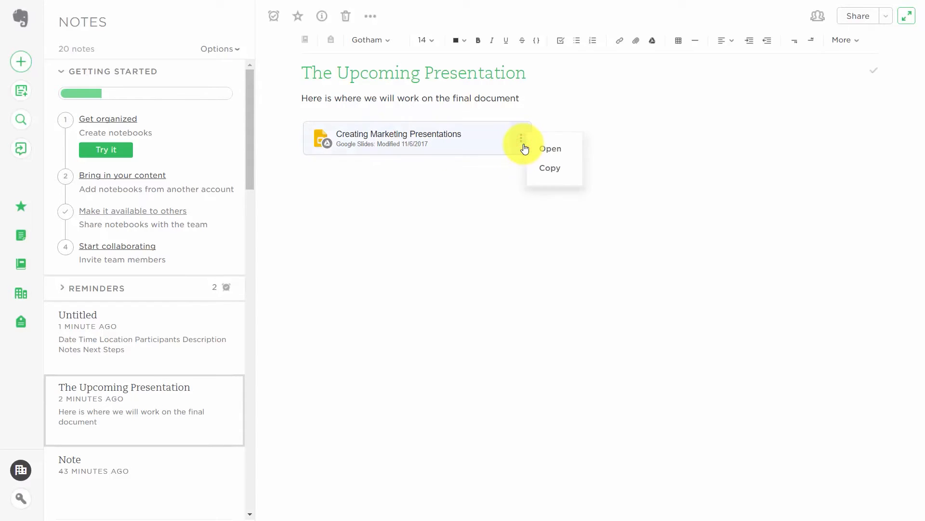
{"action": "left_click", "coordinate": [547, 151]}
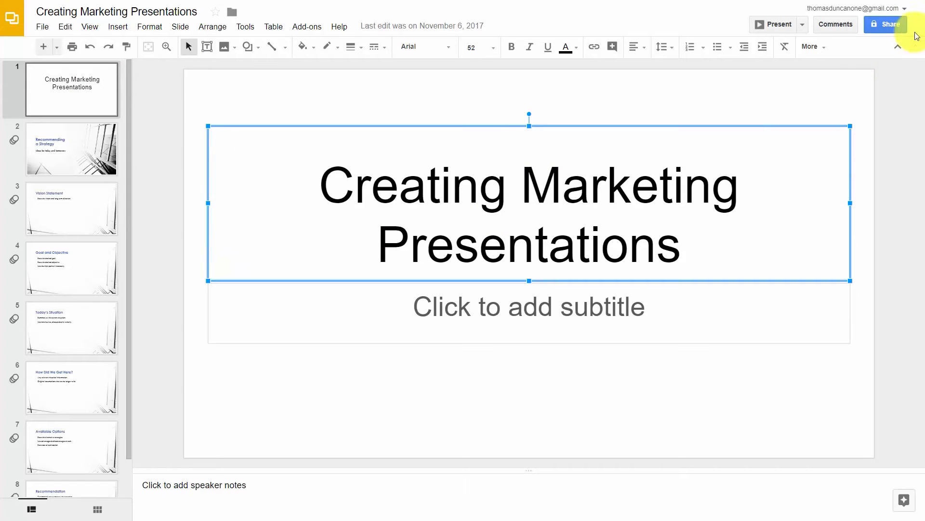
- Share the presentation with the suggested collaborator, giving them edit access
{"action": "left_click", "coordinate": [888, 27]}
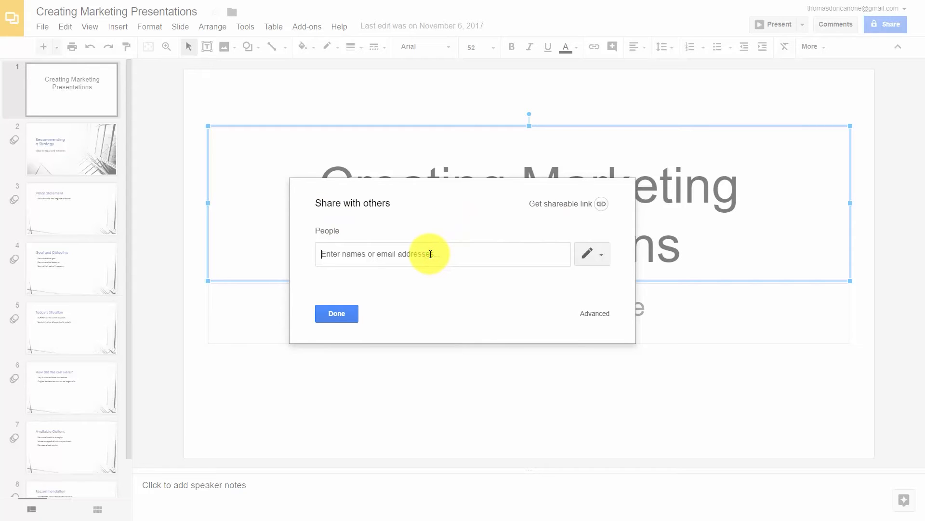
{"action": "type", "text": "t"}
{"action": "left_click", "coordinate": [394, 273]}
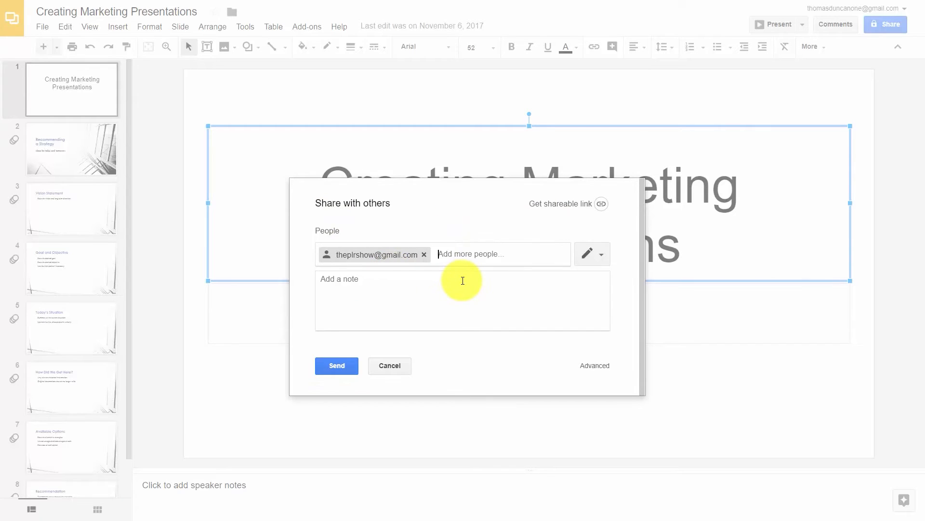
{"action": "left_click", "coordinate": [602, 256]}
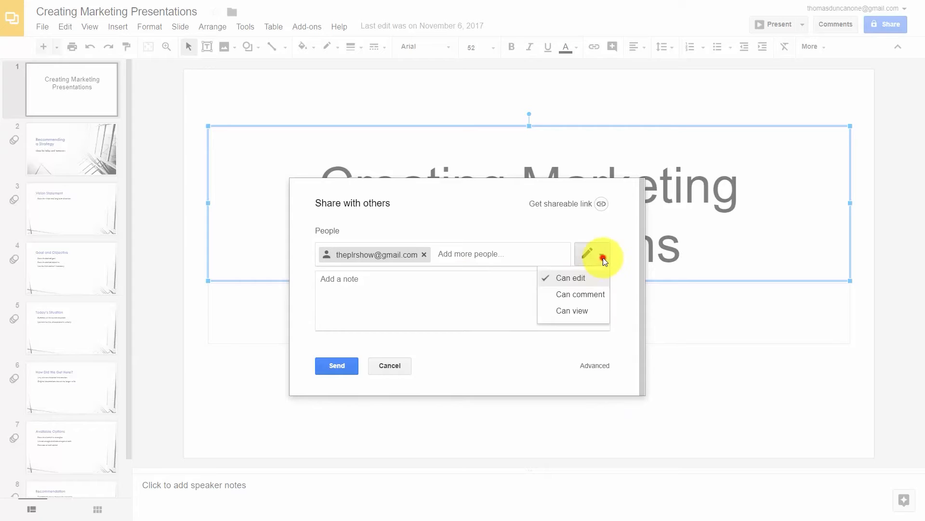
{"action": "left_click", "coordinate": [579, 280]}
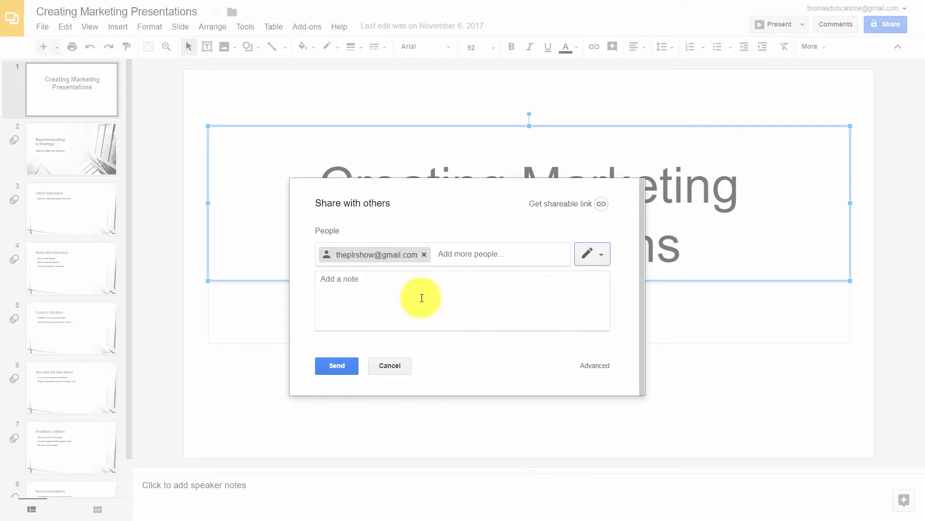
- Prevent editors from changing access and disable download, print and copy for commenters and viewers
{"action": "left_click", "coordinate": [600, 368]}
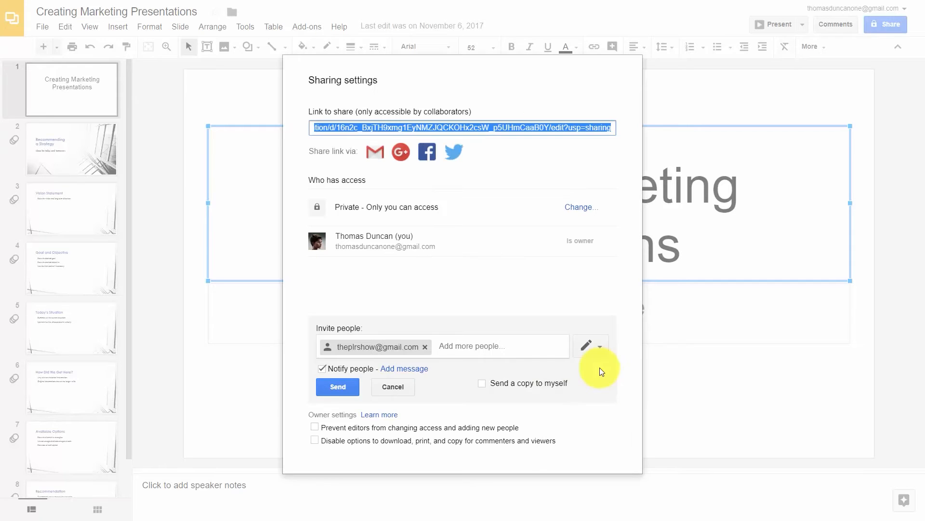
{"action": "left_click", "coordinate": [314, 428]}
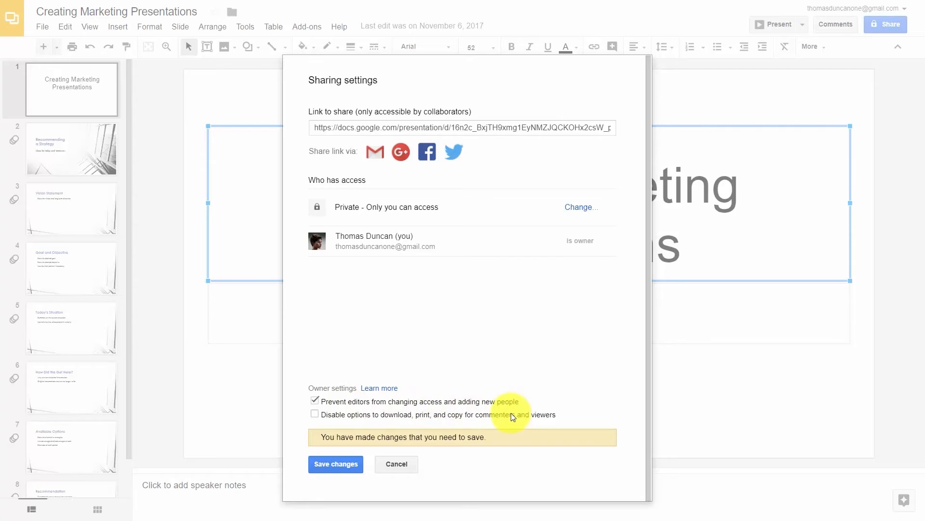
{"action": "left_click", "coordinate": [315, 414]}
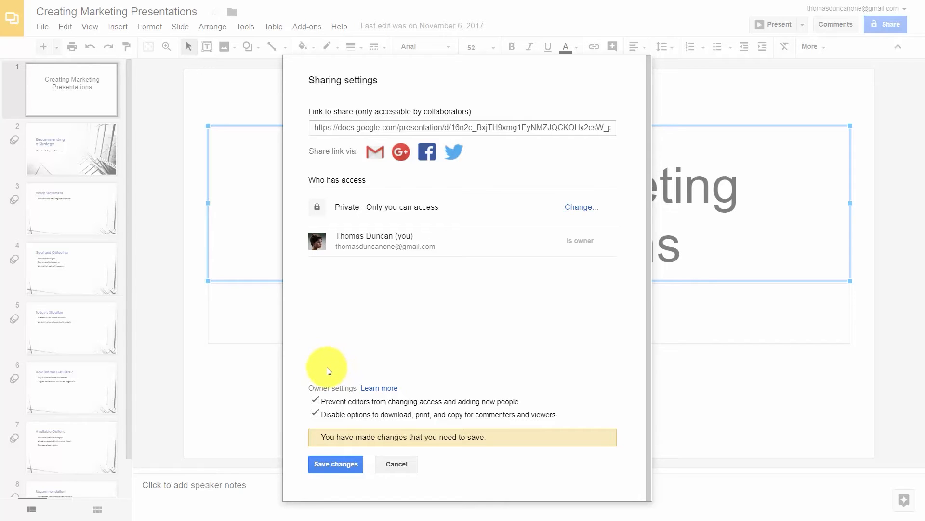
{"action": "key", "text": "Escape"}
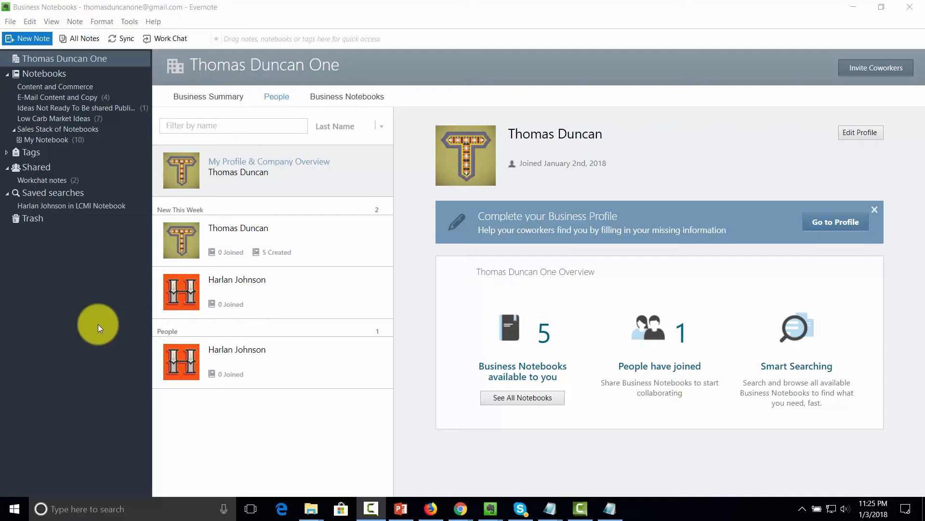
- Create a note in Low Carb Market Ideas titled My Full Thoughts On The Low Carb Product, with body text
{"action": "left_click", "coordinate": [26, 38]}
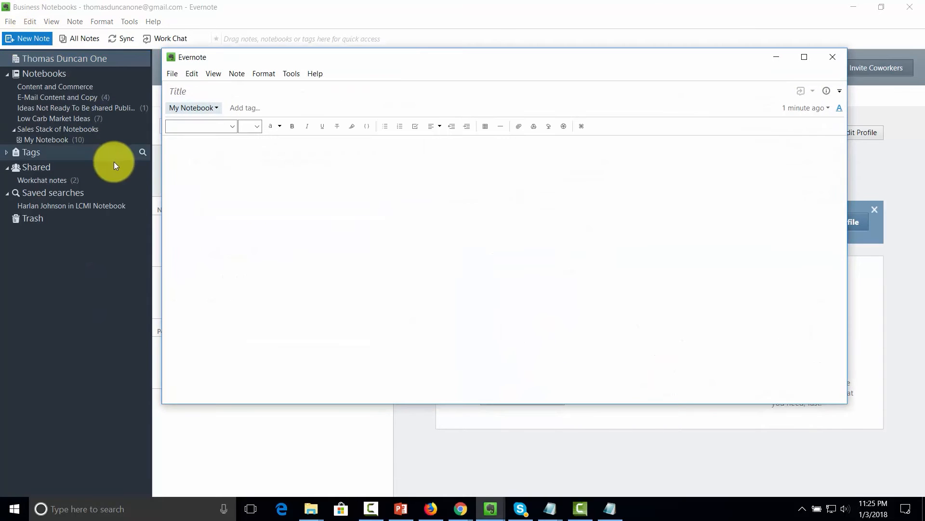
{"action": "left_click", "coordinate": [216, 109]}
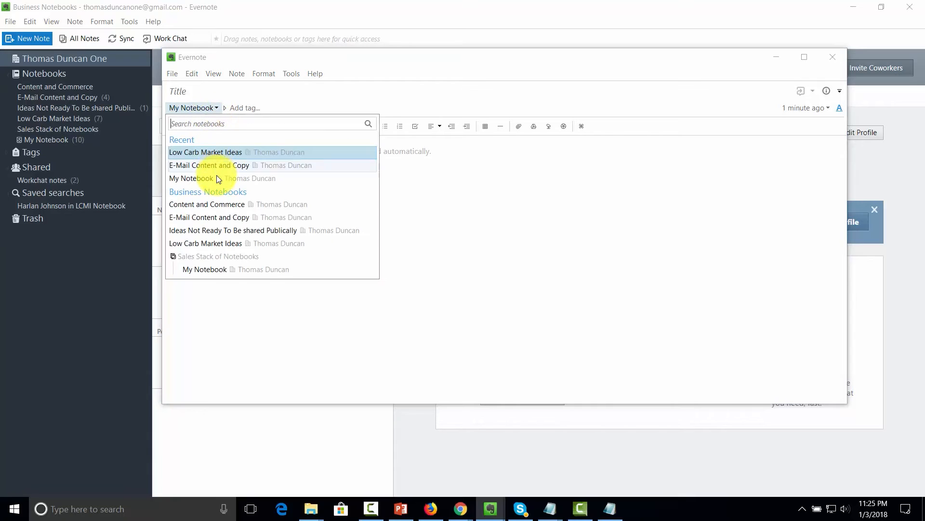
{"action": "left_click", "coordinate": [211, 241]}
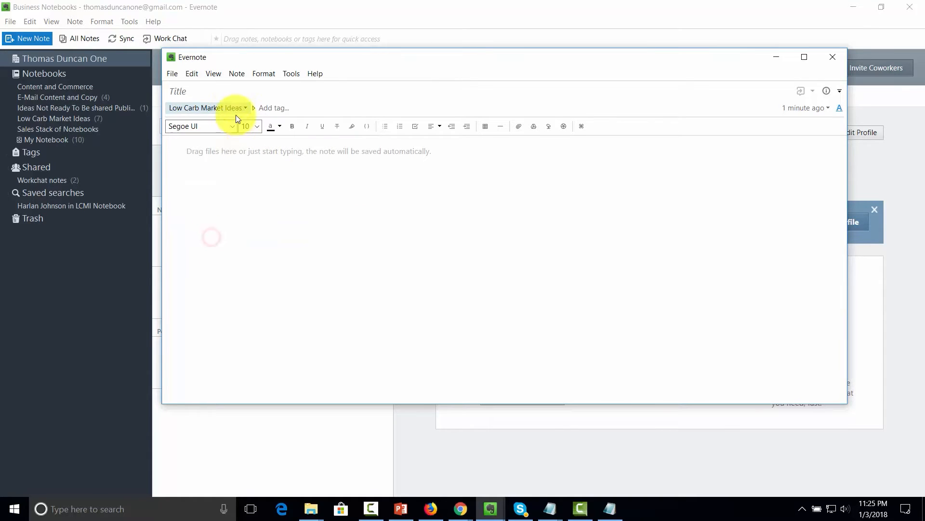
{"action": "left_click", "coordinate": [199, 88]}
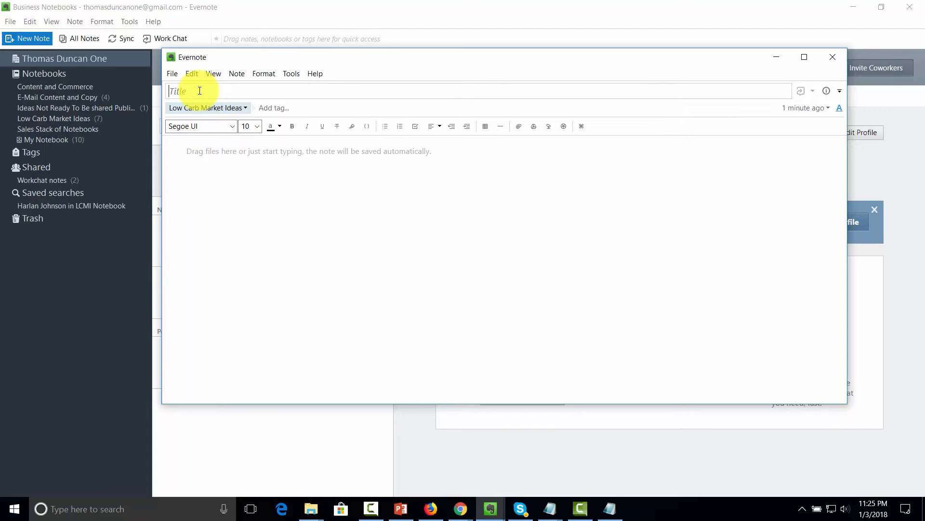
{"action": "left_click", "coordinate": [258, 160]}
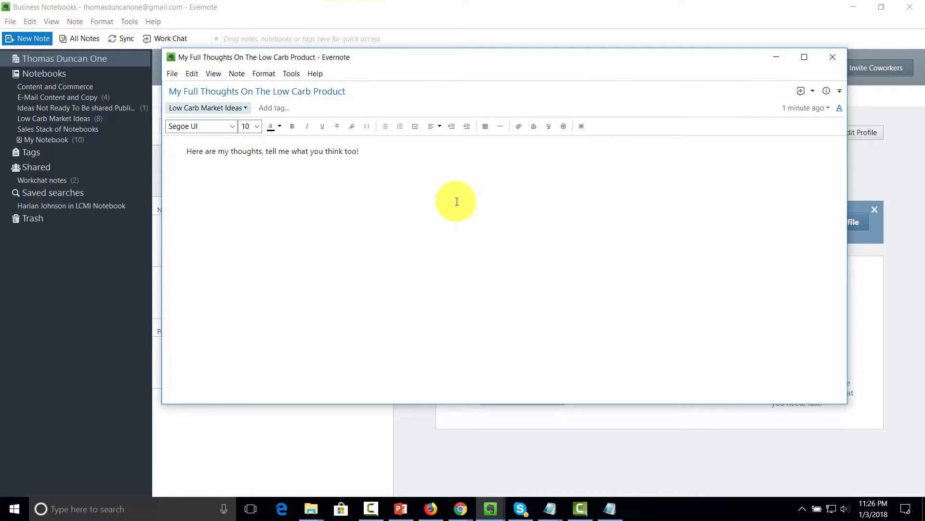
- Record an audio clip, save it into the note as a .wav attachment, and close the note
{"action": "left_click", "coordinate": [549, 129]}
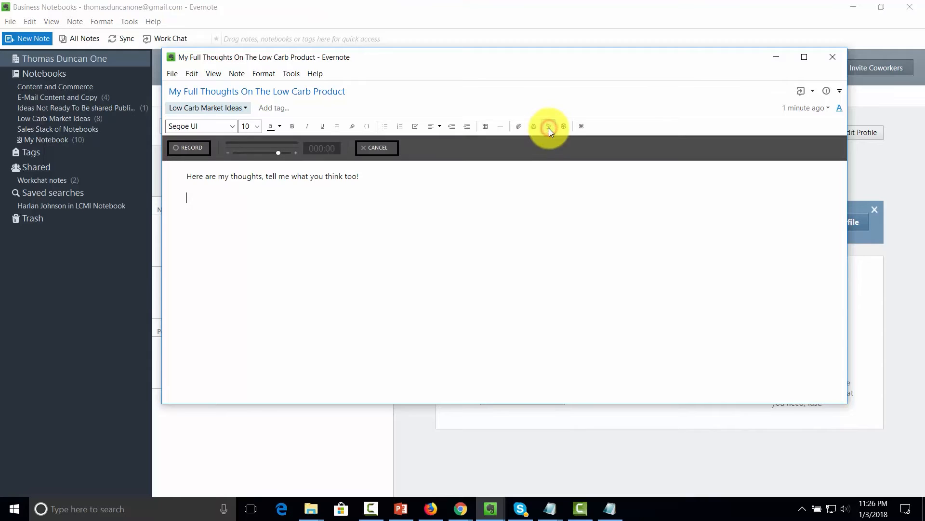
{"action": "left_click", "coordinate": [186, 146]}
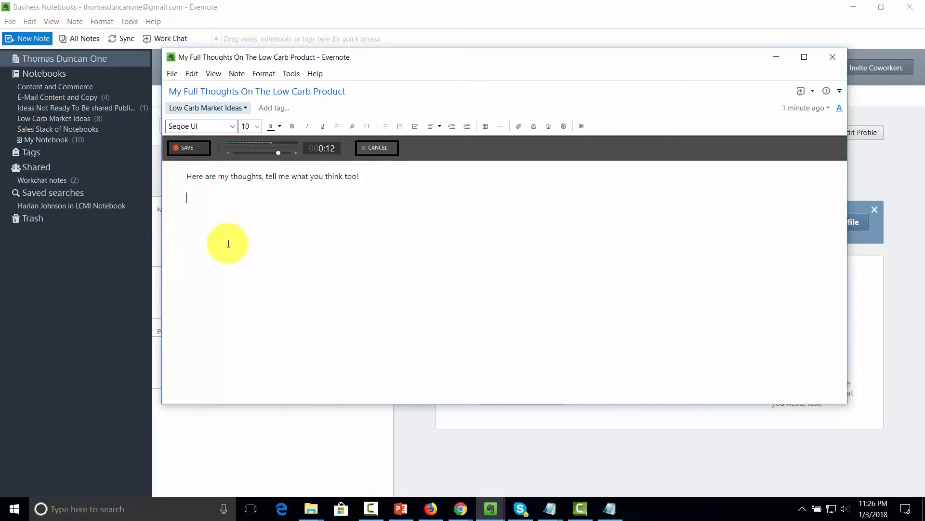
{"action": "left_click", "coordinate": [189, 149]}
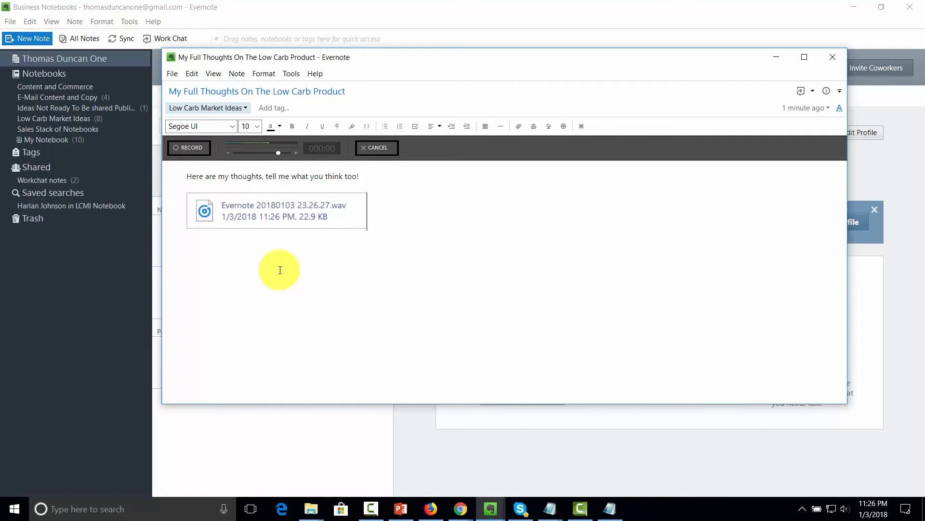
{"action": "left_click", "coordinate": [833, 57]}
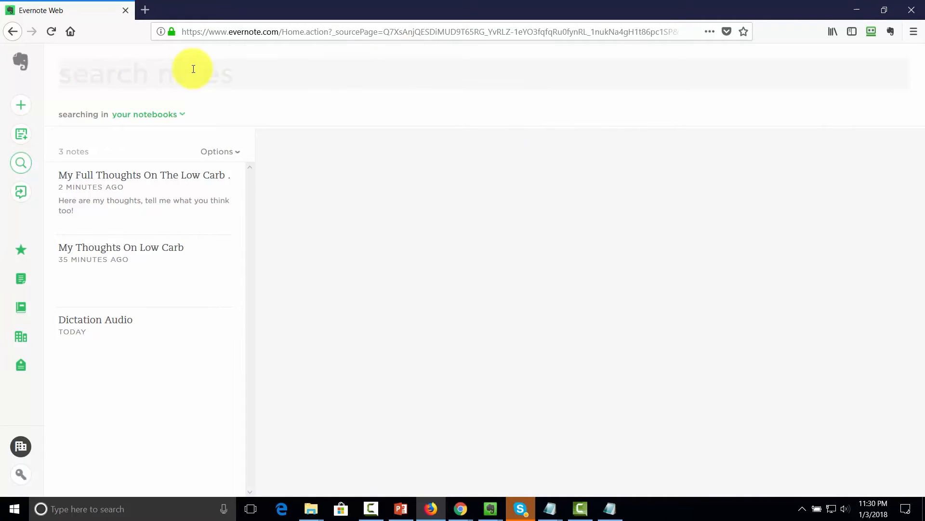
- Search the notes for 'wav'
{"action": "left_click", "coordinate": [115, 71]}
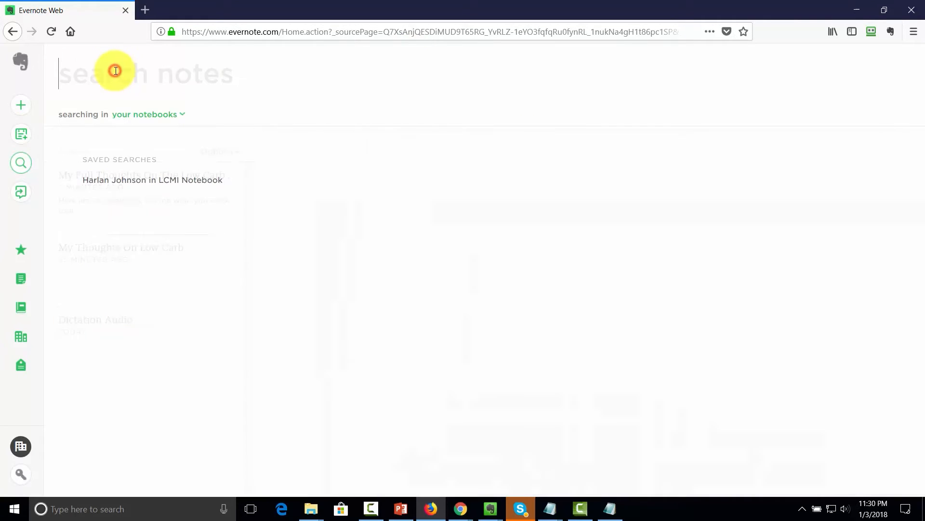
{"action": "type", "text": "wav"}
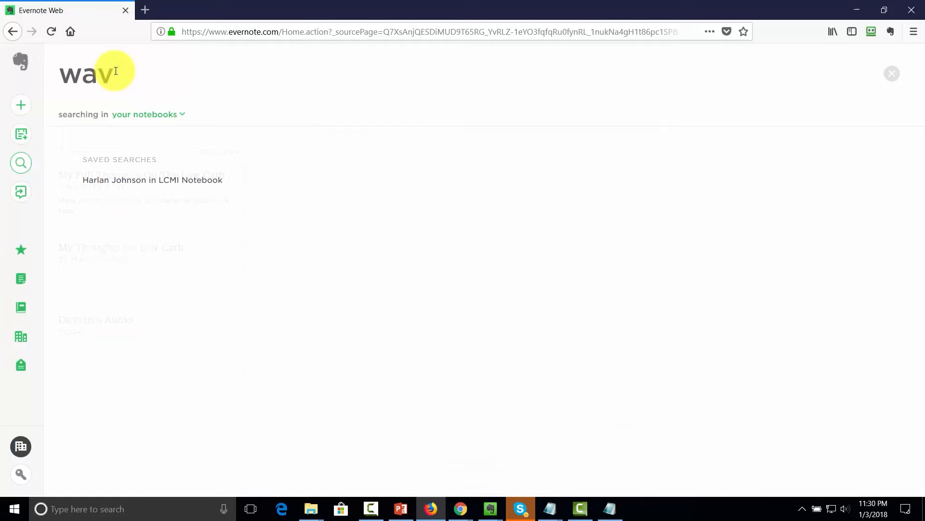
{"action": "key", "text": "Return"}
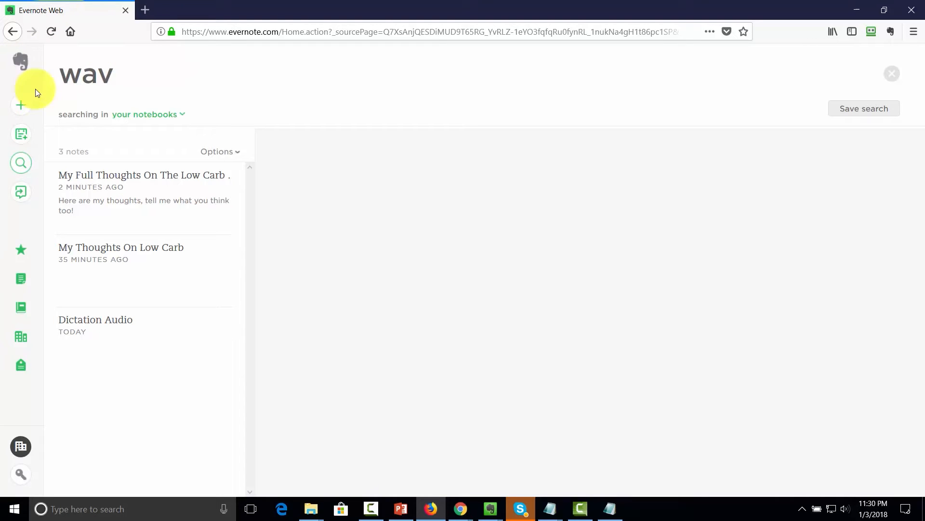
- Browse the wav results and move the Dictation Audio note to the Trash
{"action": "left_click", "coordinate": [124, 216]}
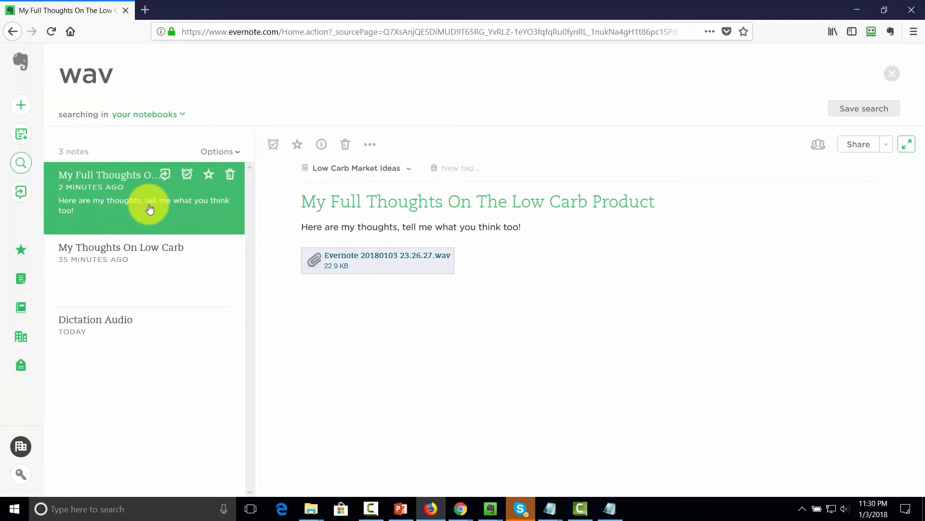
{"action": "left_click", "coordinate": [128, 274]}
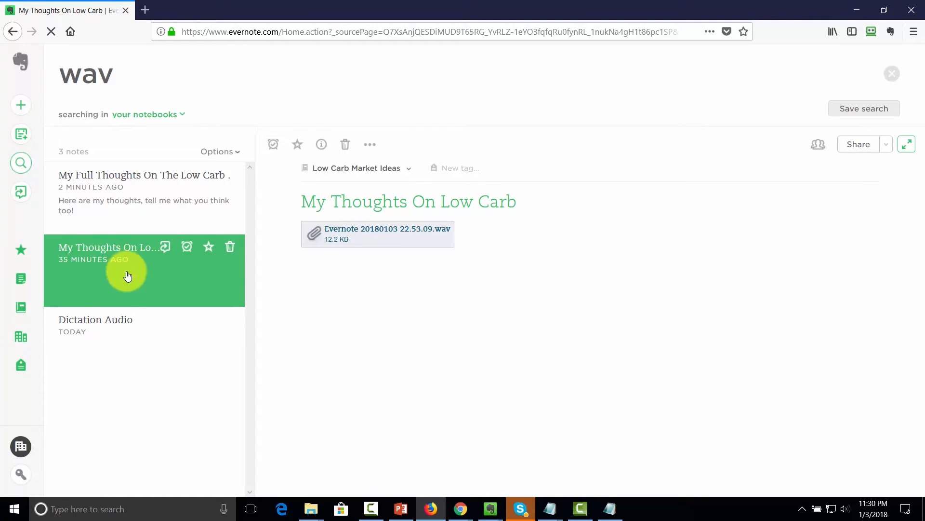
{"action": "left_click", "coordinate": [111, 323]}
{"action": "left_click", "coordinate": [230, 319]}
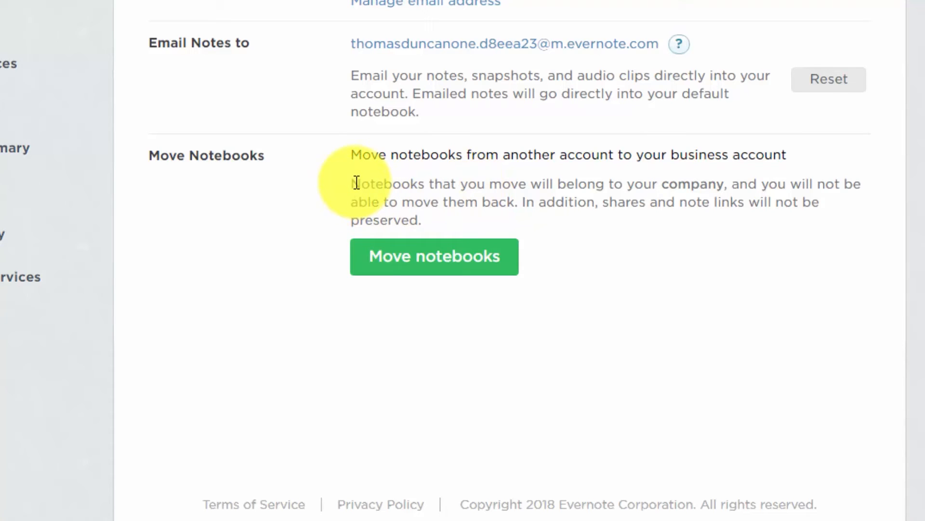
- Highlight the Account Summary text saying moved notebooks belong to the company and cannot be moved back
{"action": "left_click_drag", "start_coordinate": [356, 182], "coordinate": [725, 187]}
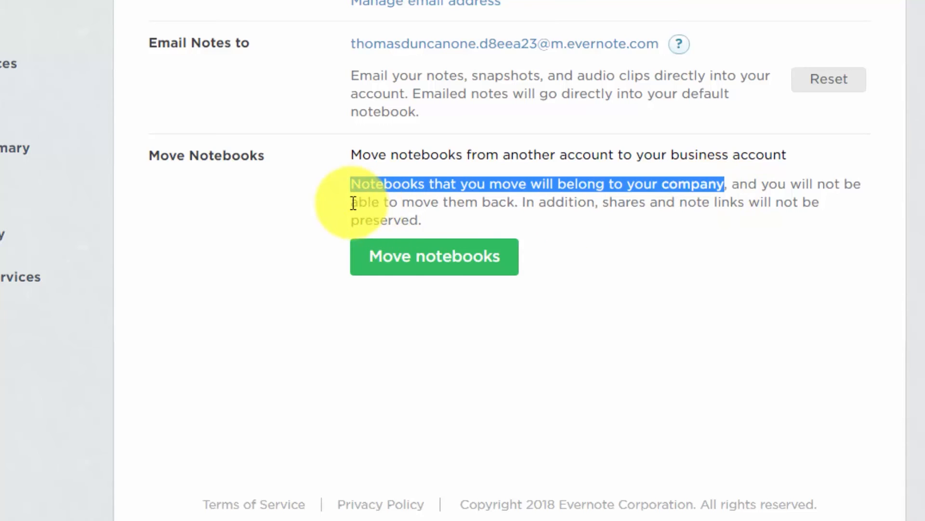
{"action": "left_click_drag", "start_coordinate": [352, 201], "coordinate": [517, 201]}
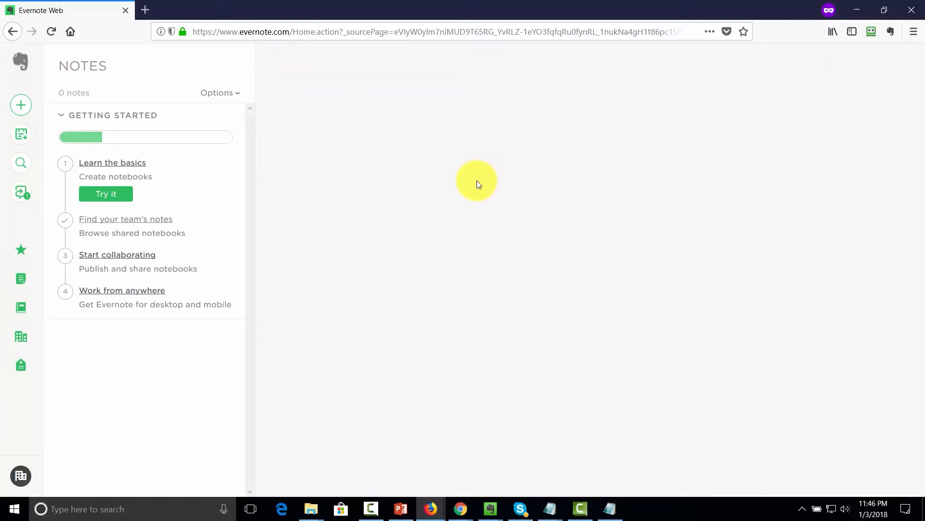
{"action": "left_click", "coordinate": [21, 308]}
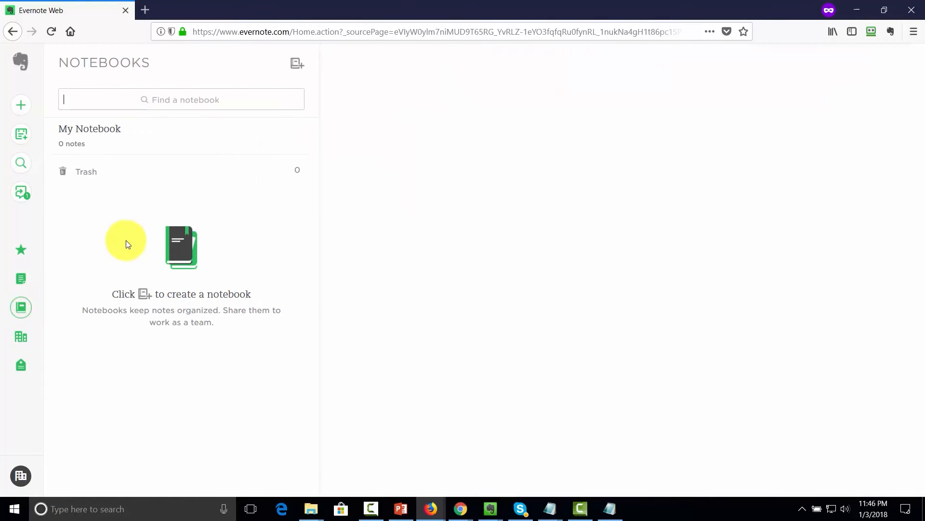
{"action": "left_click", "coordinate": [22, 278]}
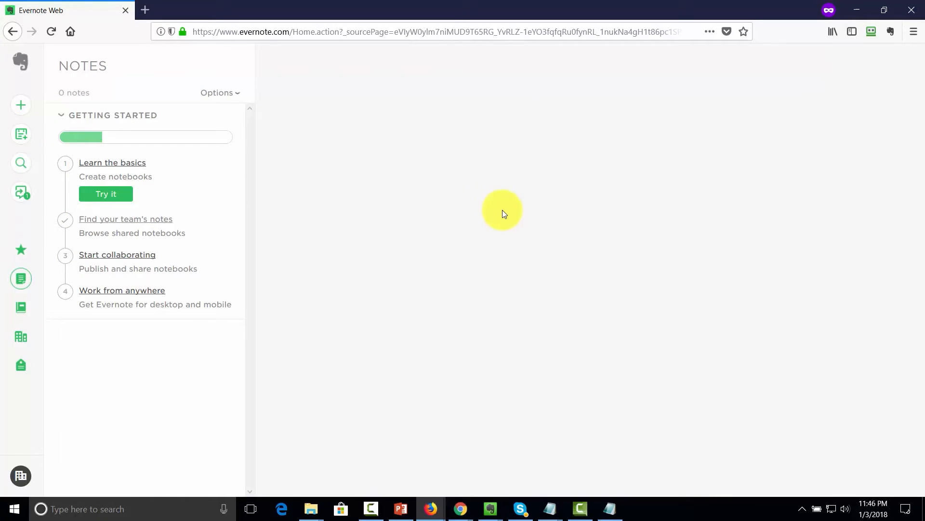
{"action": "left_click", "coordinate": [20, 338]}
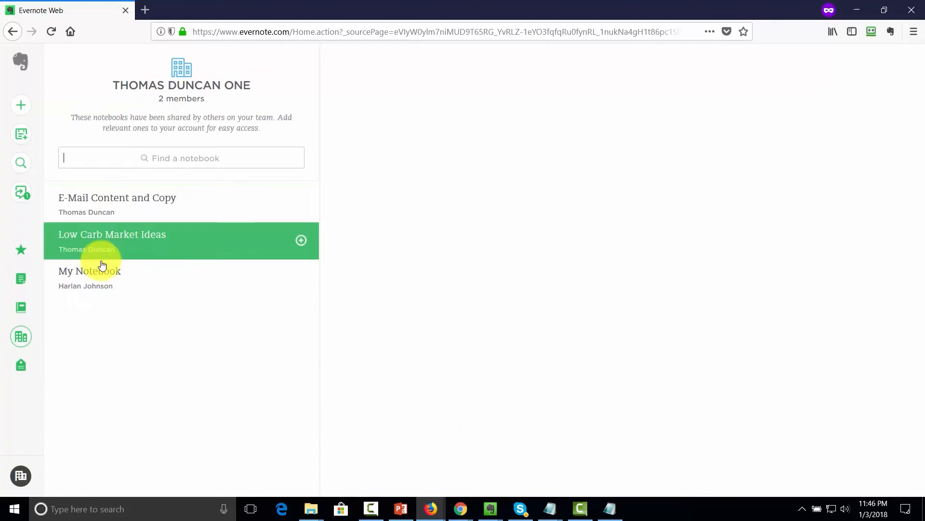
{"action": "left_click", "coordinate": [155, 280]}
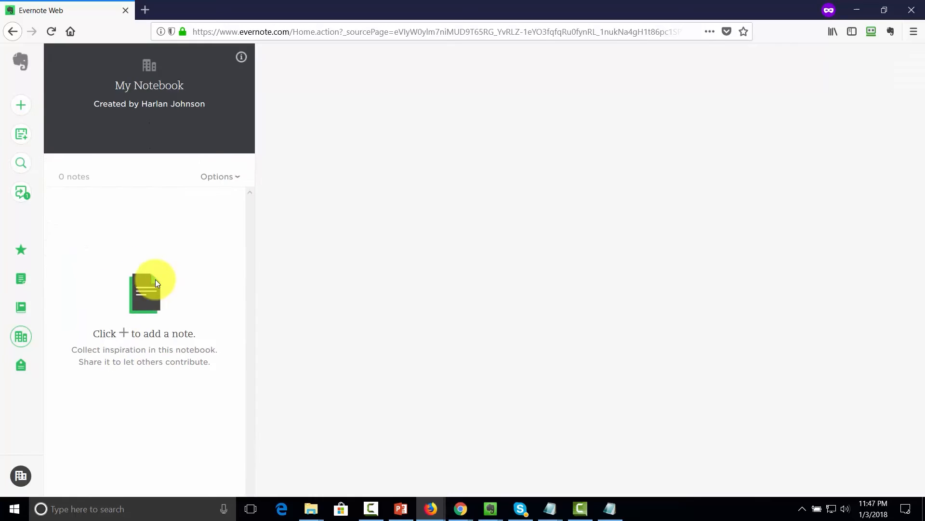
{"action": "left_click", "coordinate": [13, 32]}
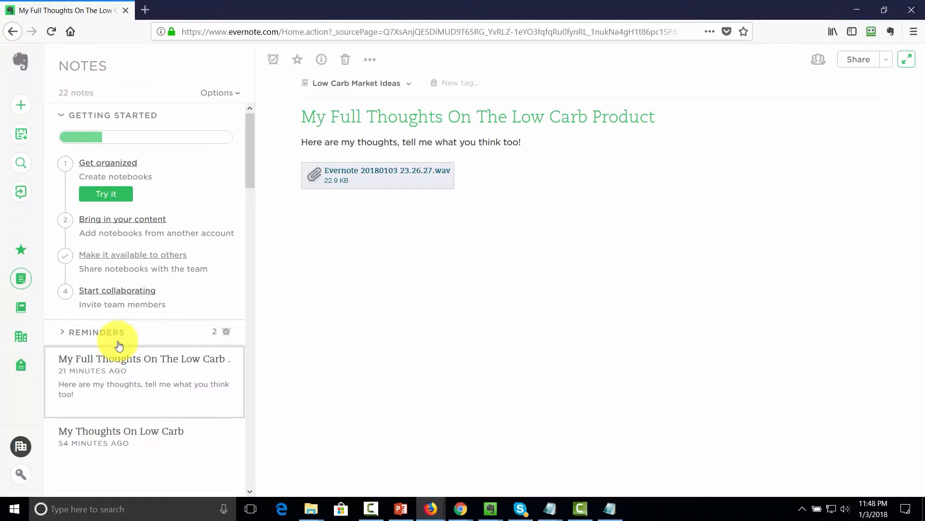
- Open the note My Full Thoughts On The Low Carb Product, then switch to the business notes view
{"action": "left_click", "coordinate": [112, 359]}
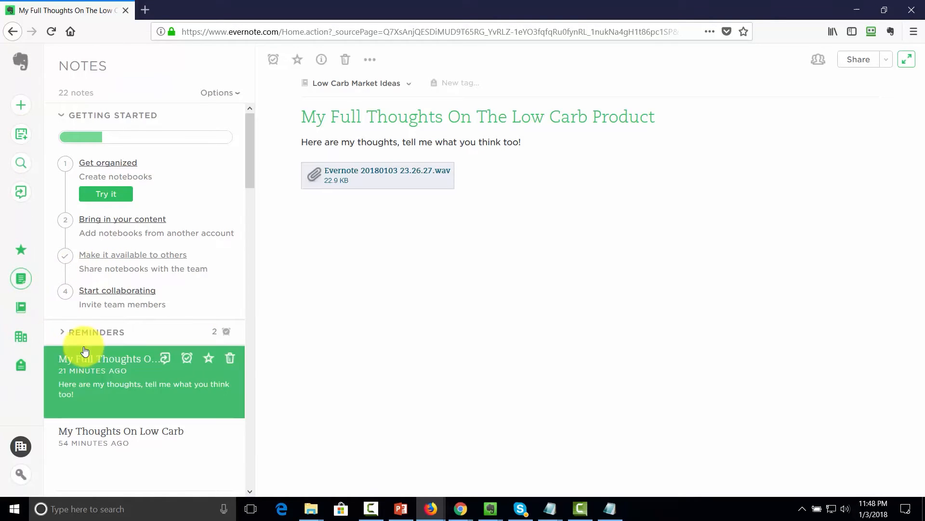
{"action": "left_click", "coordinate": [21, 338]}
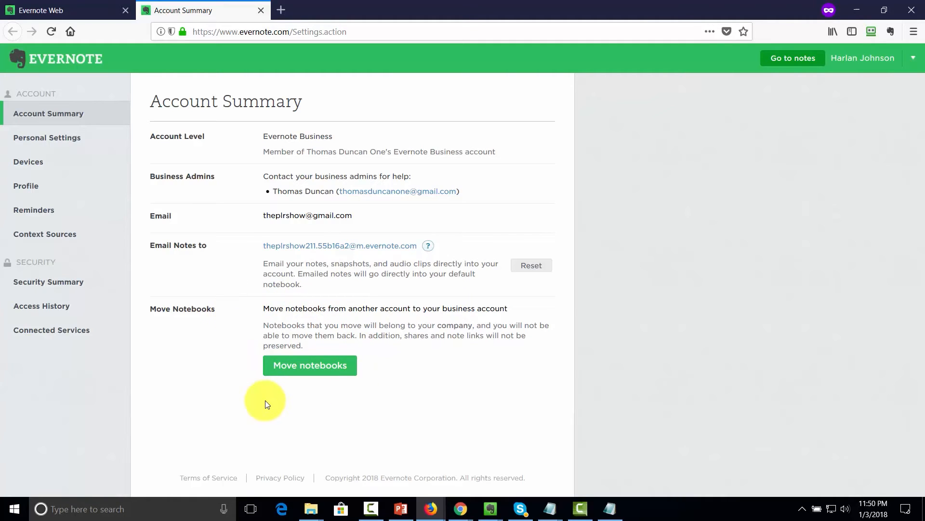
- Close the Account Summary tab with Ctrl+W
{"action": "key", "text": "ctrl+w"}
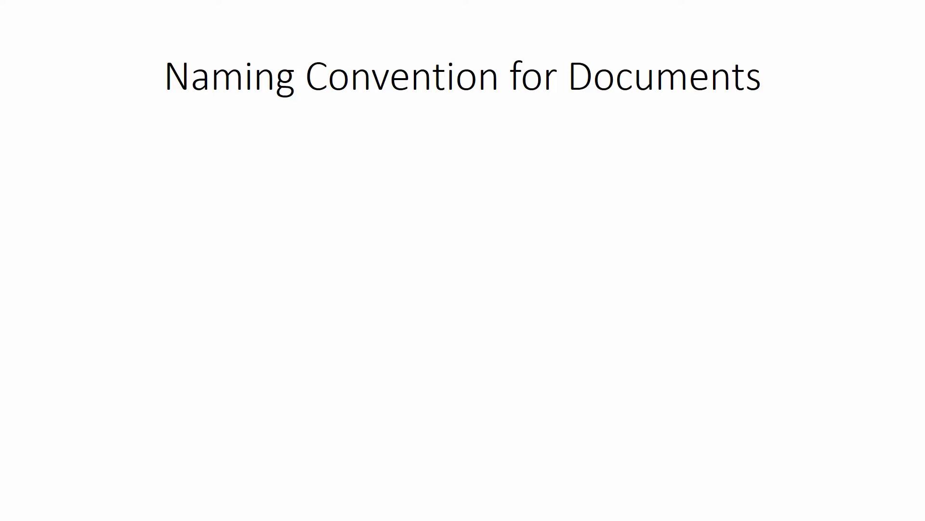
- Reveal the first bullet, then 'But what about specific documents?' on the Naming Convention slide
{"action": "key", "text": "Right"}
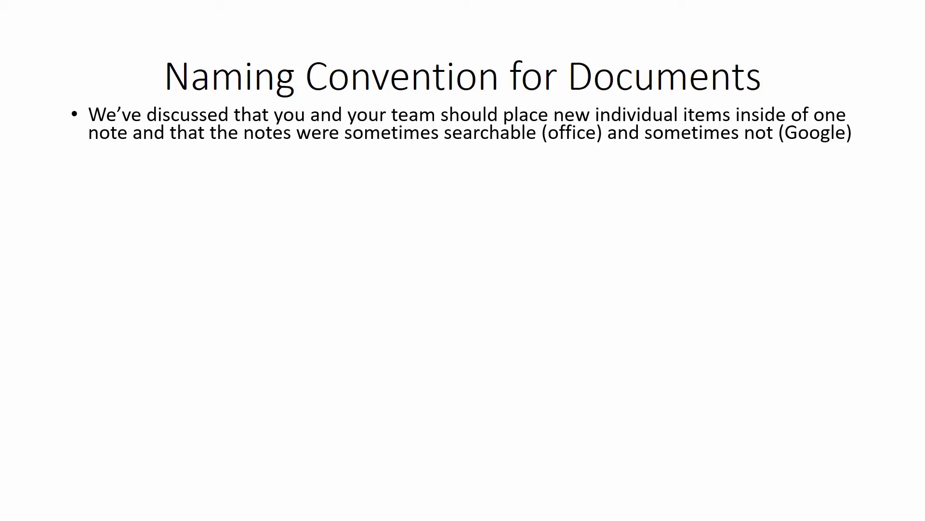
{"action": "key", "text": "Right"}
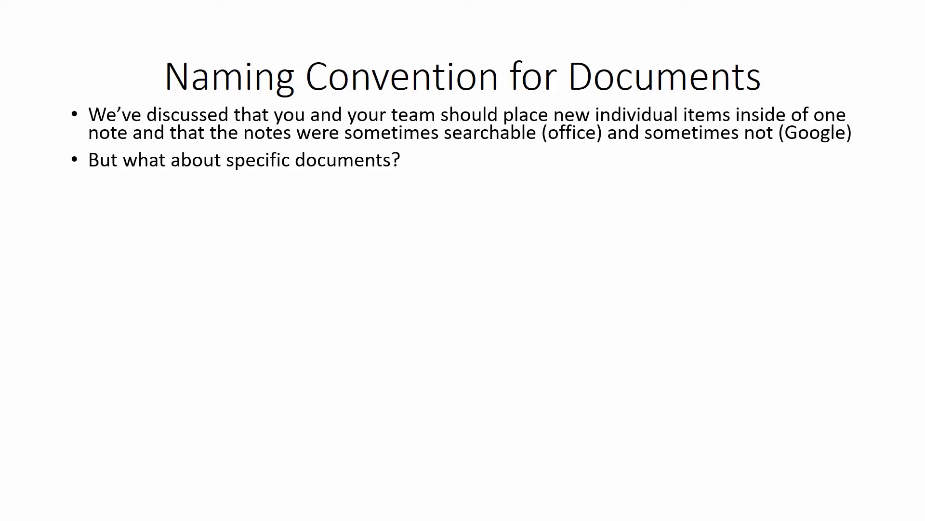
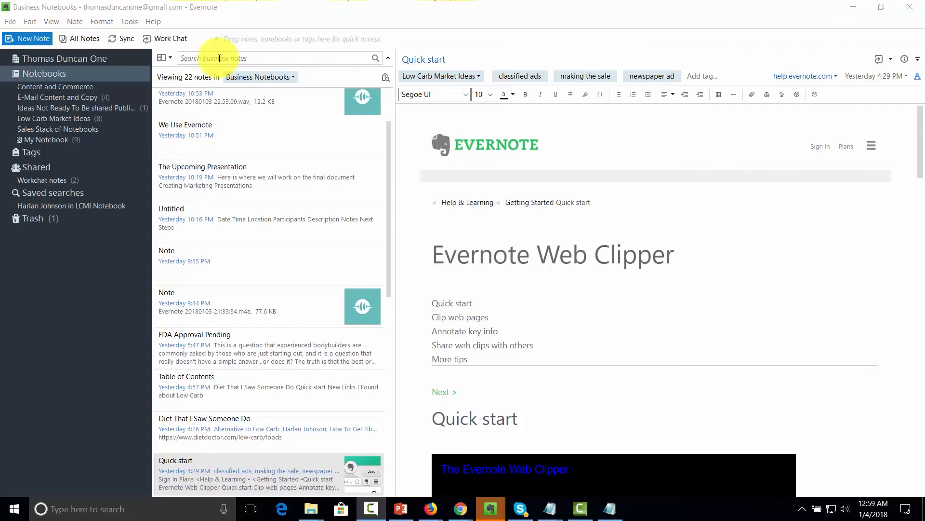
- Search business notes for 'jpg' and scroll the Written Content note to its handwritten image
{"action": "left_click", "coordinate": [220, 58]}
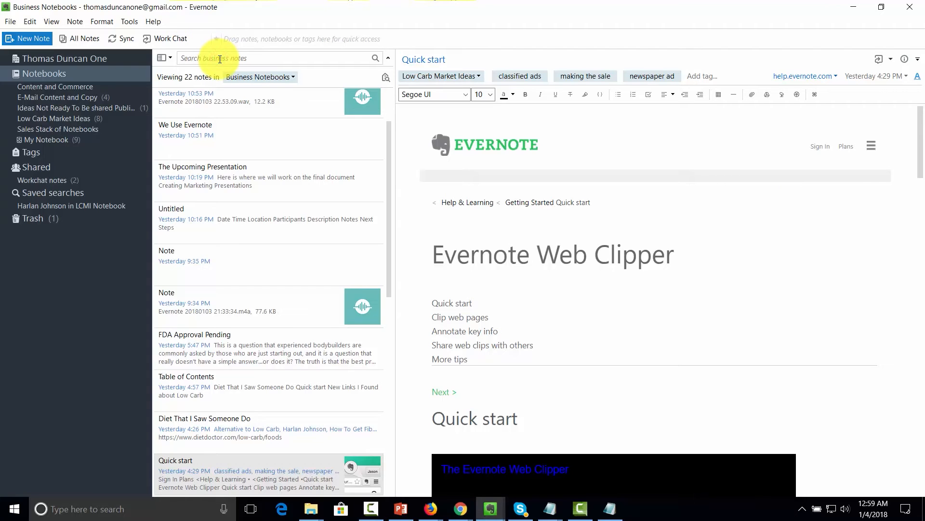
{"action": "type", "text": "jpg"}
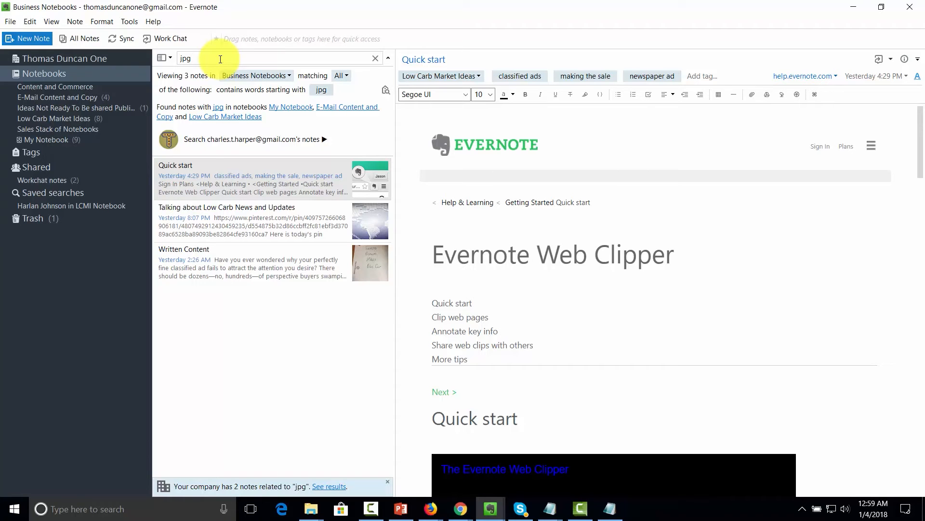
{"action": "left_click", "coordinate": [235, 212]}
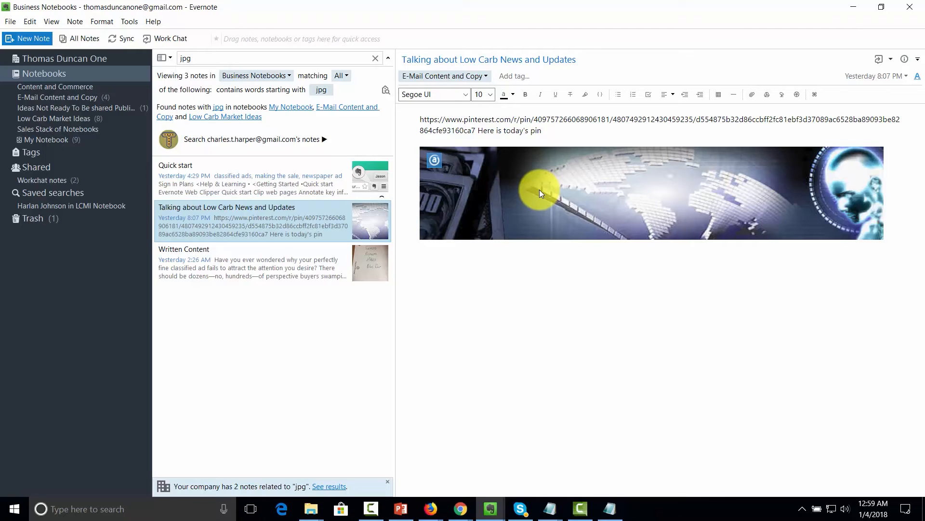
{"action": "left_click", "coordinate": [351, 185]}
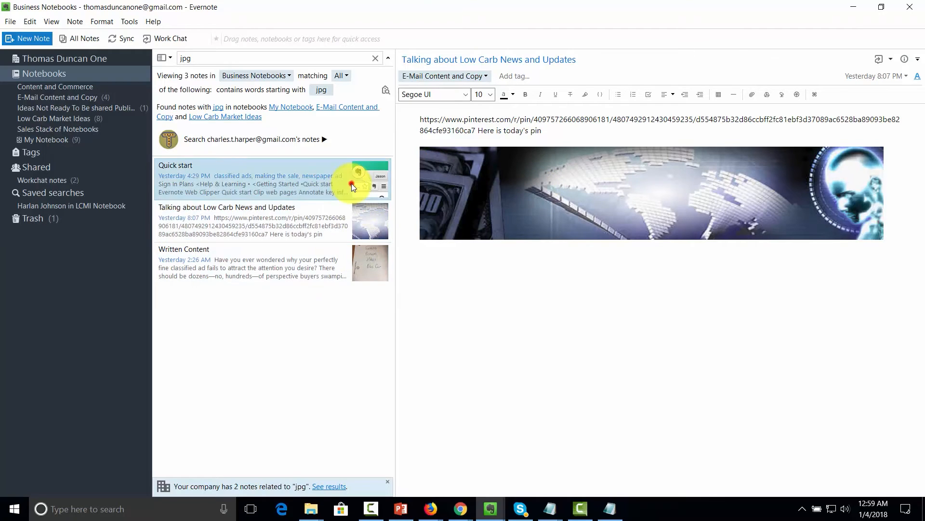
{"action": "scroll", "coordinate": [543, 248], "scroll_direction": "down", "scroll_amount": 10}
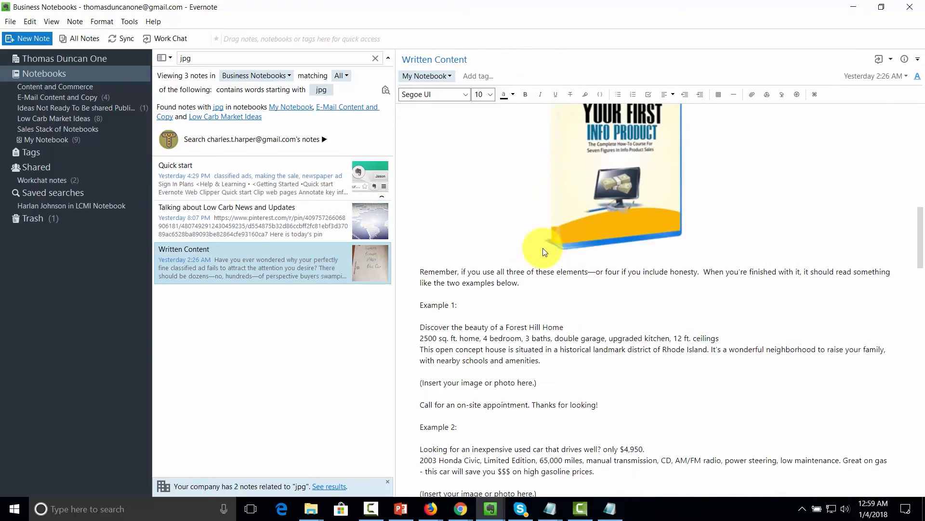
{"action": "scroll", "coordinate": [543, 248], "scroll_direction": "down", "scroll_amount": 15}
{"action": "scroll", "coordinate": [543, 248], "scroll_direction": "up", "scroll_amount": 5}
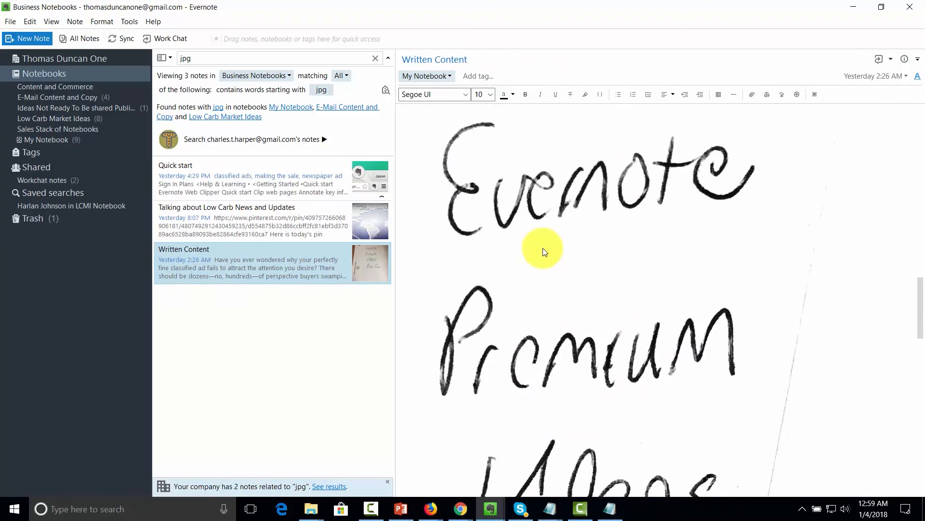
{"action": "scroll", "coordinate": [542, 248], "scroll_direction": "up", "scroll_amount": 4}
{"action": "scroll", "coordinate": [528, 313], "scroll_direction": "down", "scroll_amount": 1}
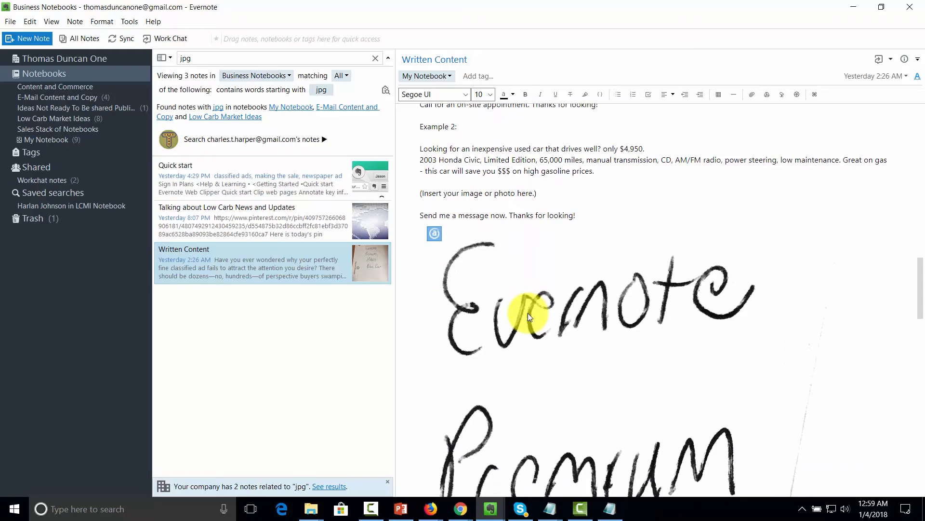
- Rename the handwritten image attachment to the pasted, numbered Low-Carb-Issue .jpg file name
{"action": "left_click", "coordinate": [434, 236]}
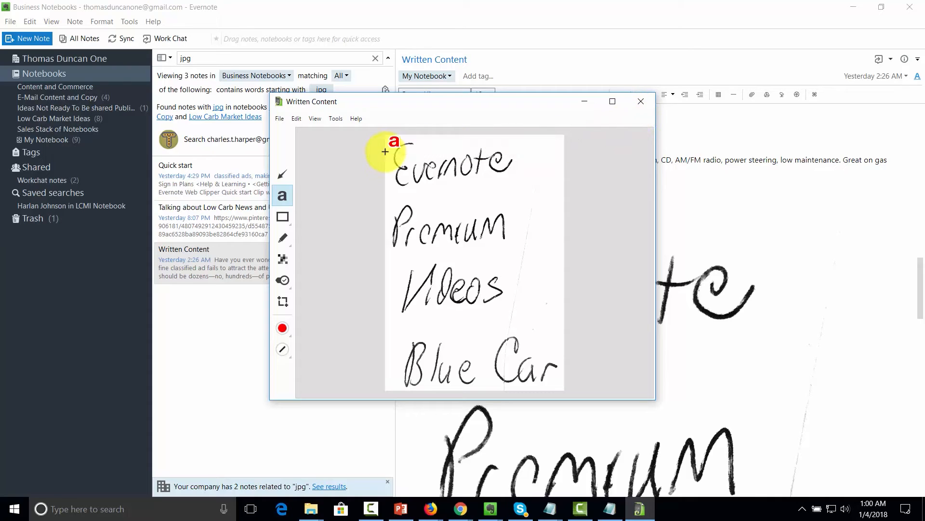
{"action": "left_click", "coordinate": [639, 101]}
{"action": "right_click", "coordinate": [548, 309]}
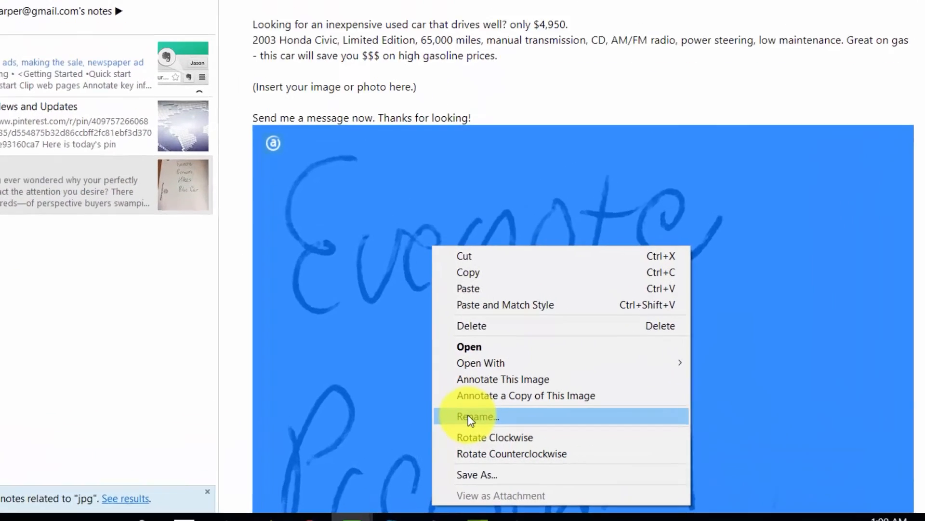
{"action": "left_click", "coordinate": [574, 427]}
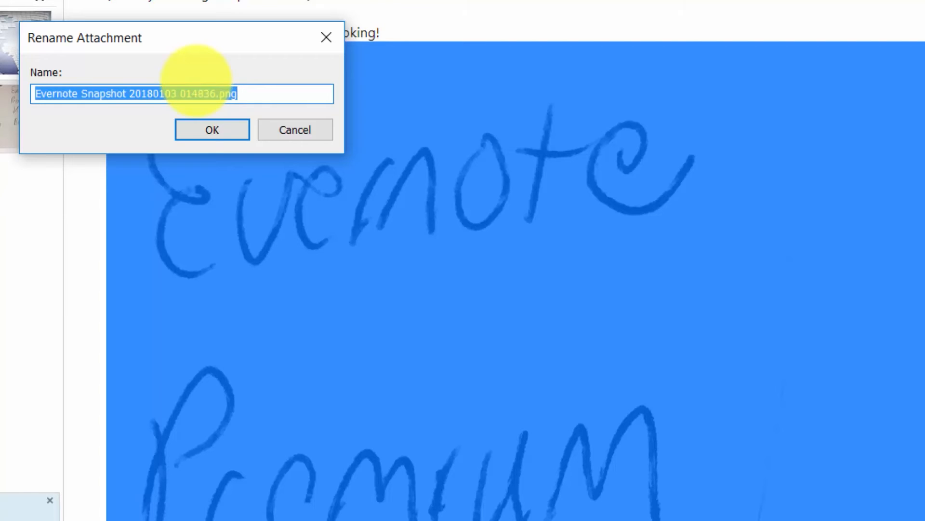
{"action": "type", "text": "@-0001-Low-Carb-Issue-Thomas.jpg"}
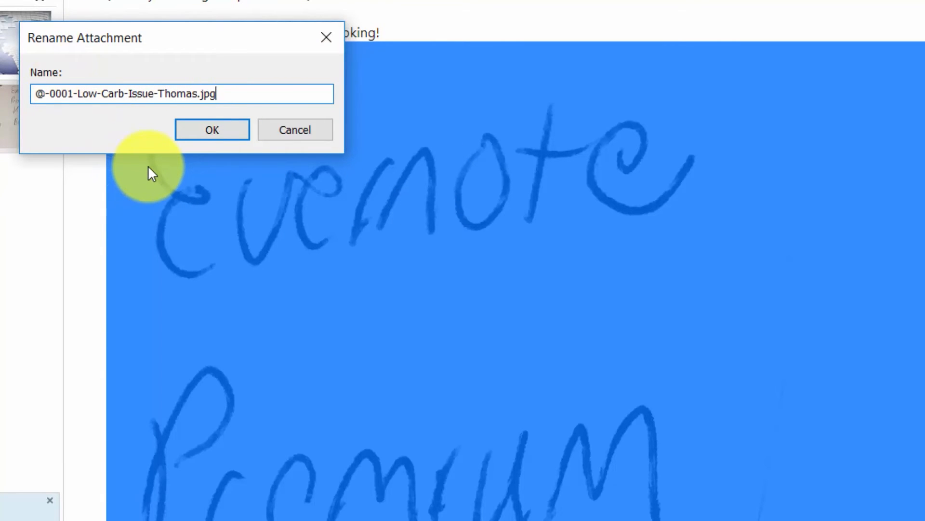
{"action": "key", "text": "Return"}
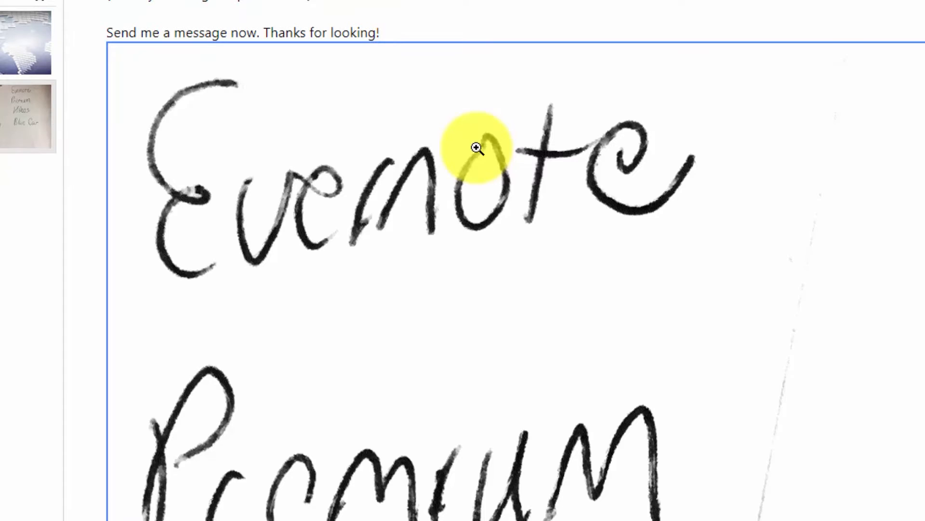
- Annotate the handwritten image with a green check and red 'Not Part of the Sales Package', then save
{"action": "right_click", "coordinate": [373, 111]}
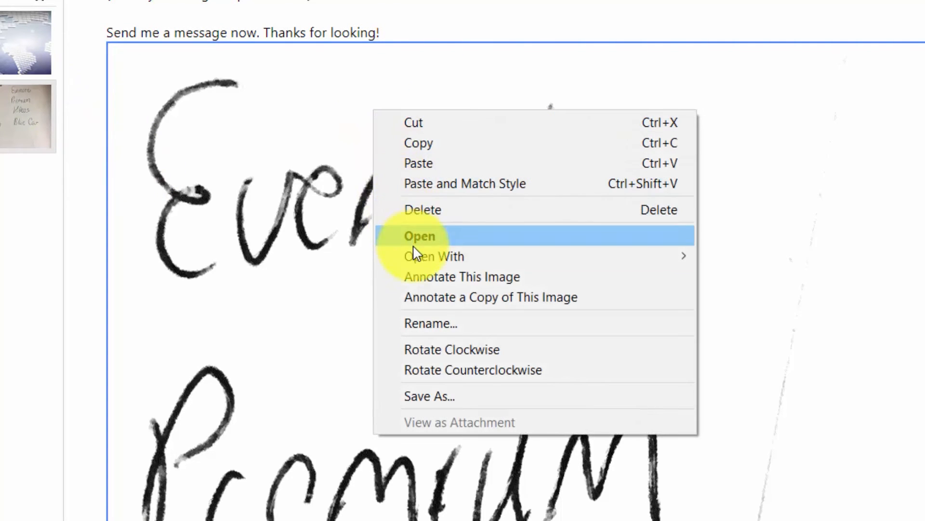
{"action": "left_click", "coordinate": [422, 283]}
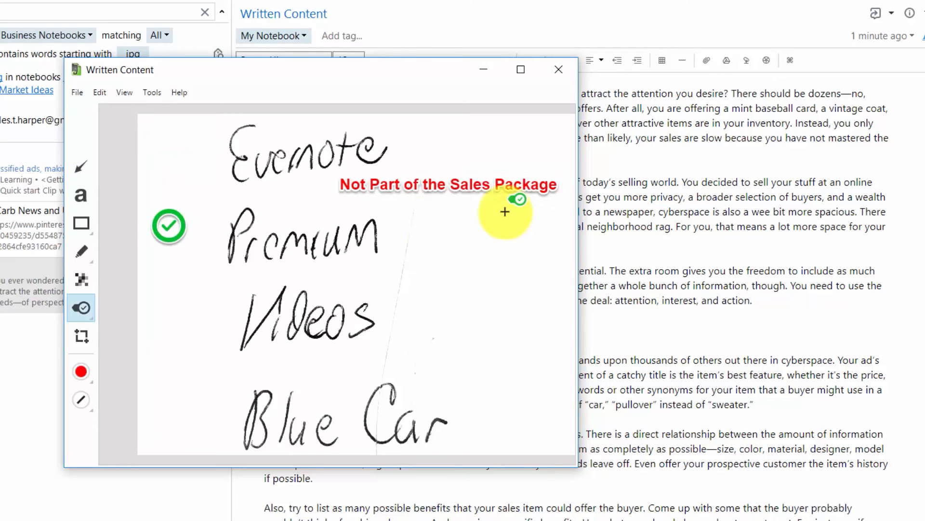
{"action": "left_click", "coordinate": [77, 92]}
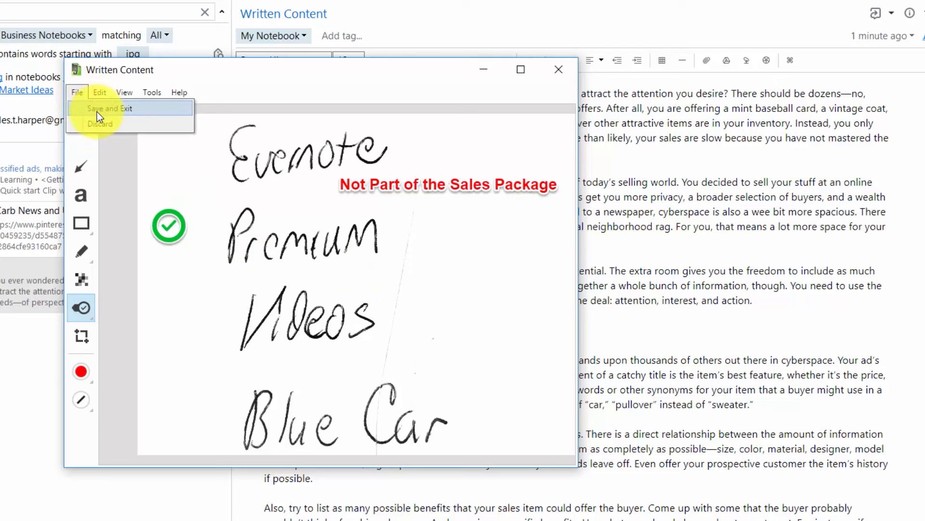
{"action": "left_click", "coordinate": [99, 108]}
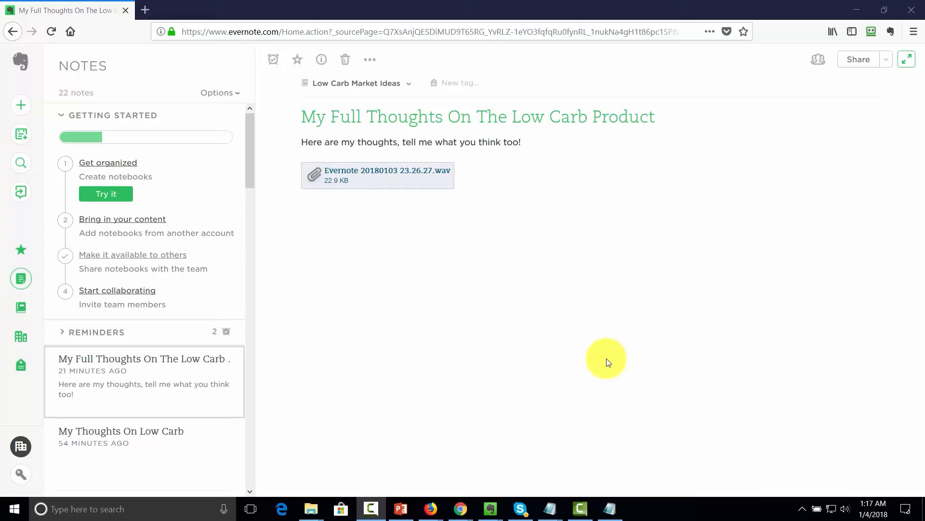
- Open the shared E-Mail Content and Copy notebook from the Business section
{"action": "left_click", "coordinate": [20, 336]}
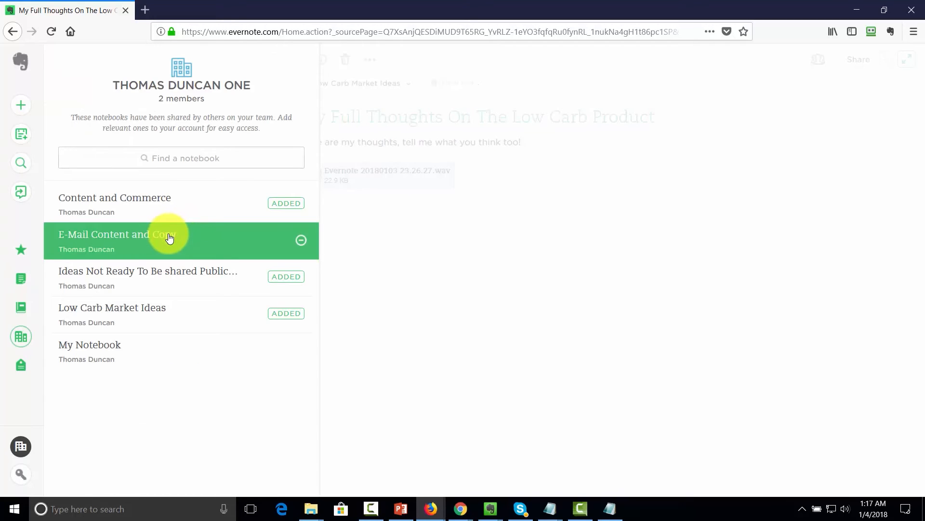
{"action": "left_click", "coordinate": [169, 235]}
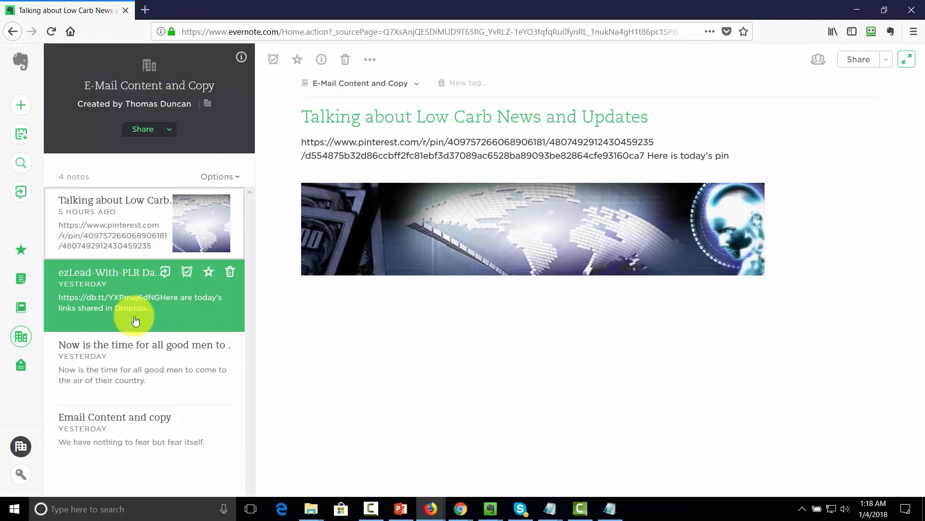
- In the desktop app, select the four notes and create a Table of Contents note from them
{"action": "key", "text": "alt+Tab"}
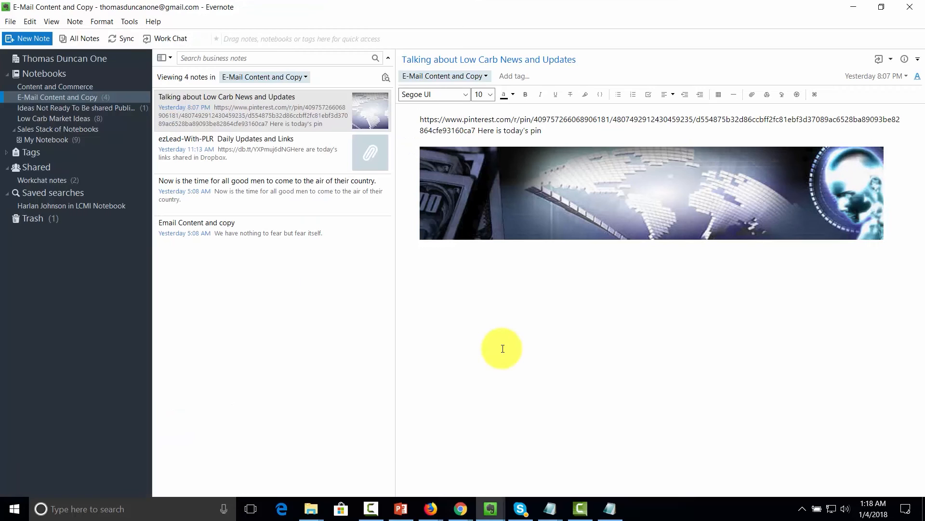
{"action": "left_click", "coordinate": [279, 118]}
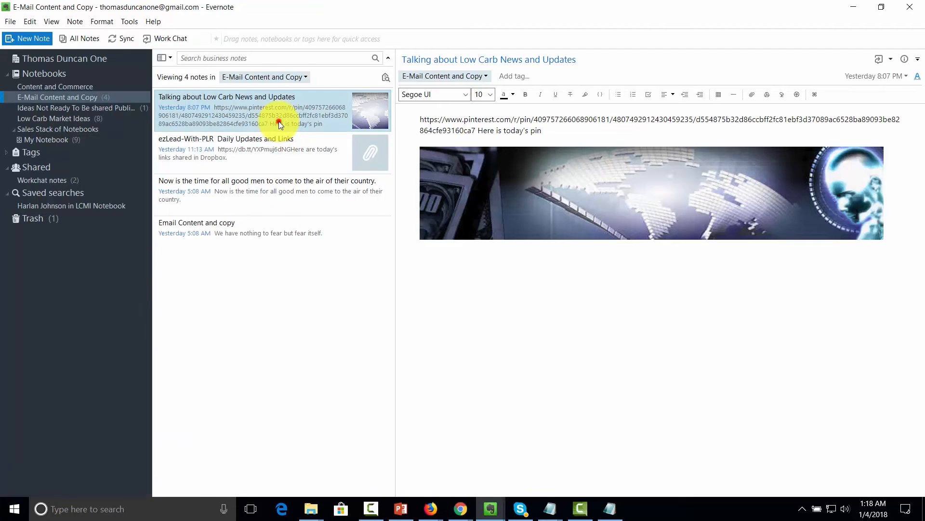
{"action": "left_click", "coordinate": [268, 151], "text": "ctrl"}
{"action": "left_click", "coordinate": [257, 186], "text": "ctrl"}
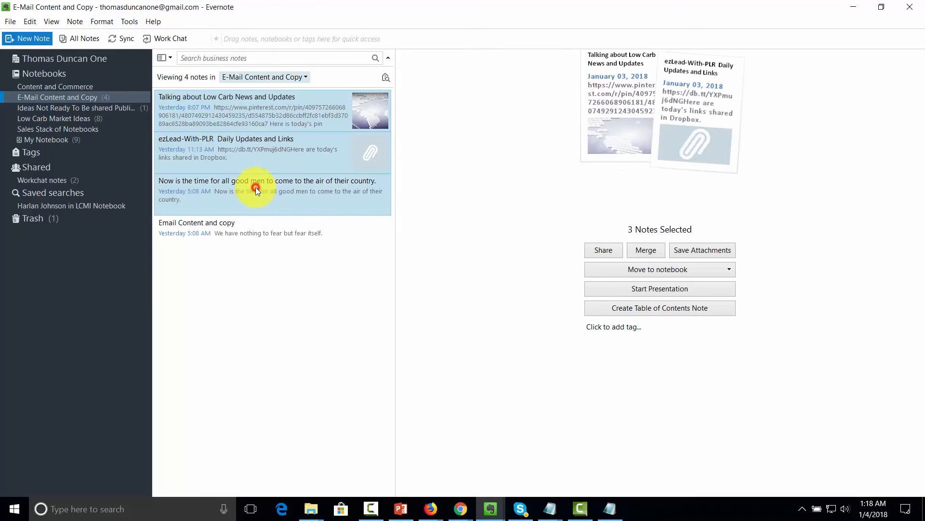
{"action": "left_click", "coordinate": [250, 224], "text": "ctrl"}
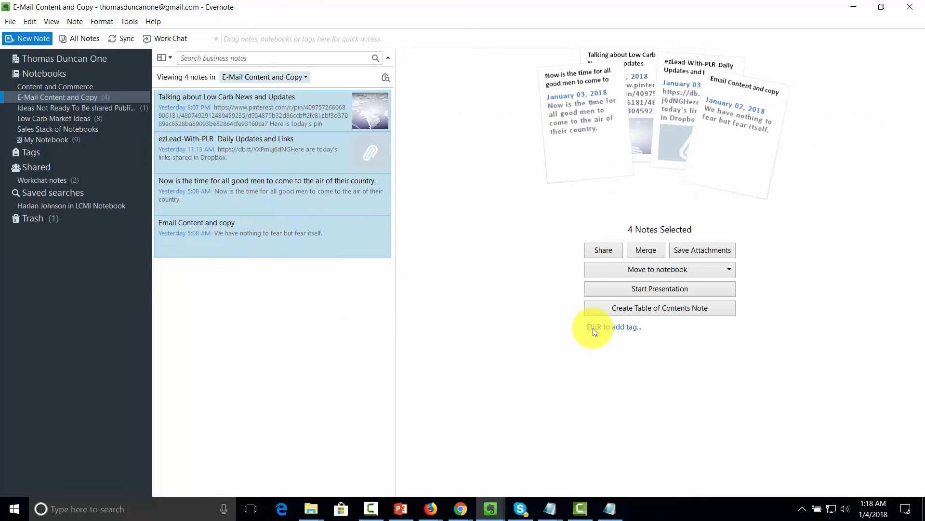
{"action": "left_click", "coordinate": [622, 308]}
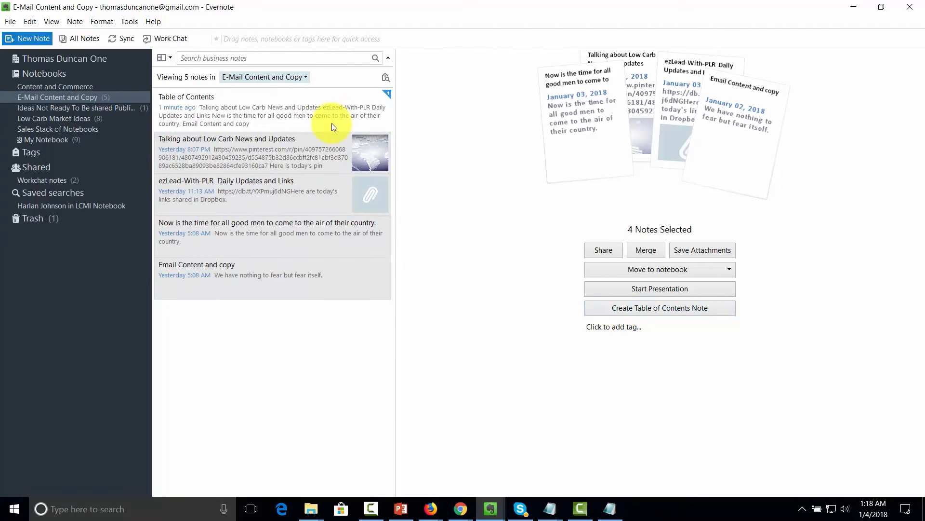
{"action": "left_click", "coordinate": [285, 116]}
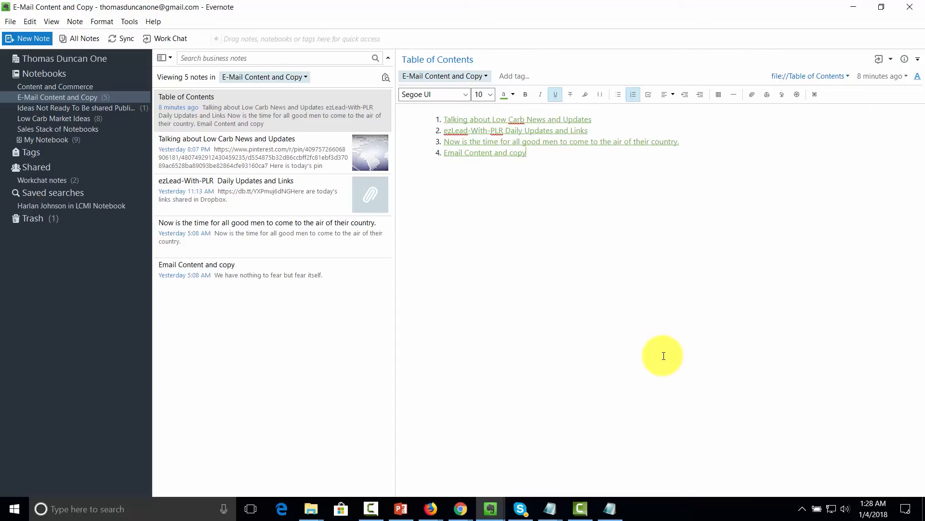
- Reselect the four notes from Talking about Low Carb through Email Content and copy
{"action": "left_click", "coordinate": [285, 147]}
{"action": "left_click", "coordinate": [276, 184], "text": "ctrl"}
{"action": "left_click", "coordinate": [265, 227], "text": "ctrl"}
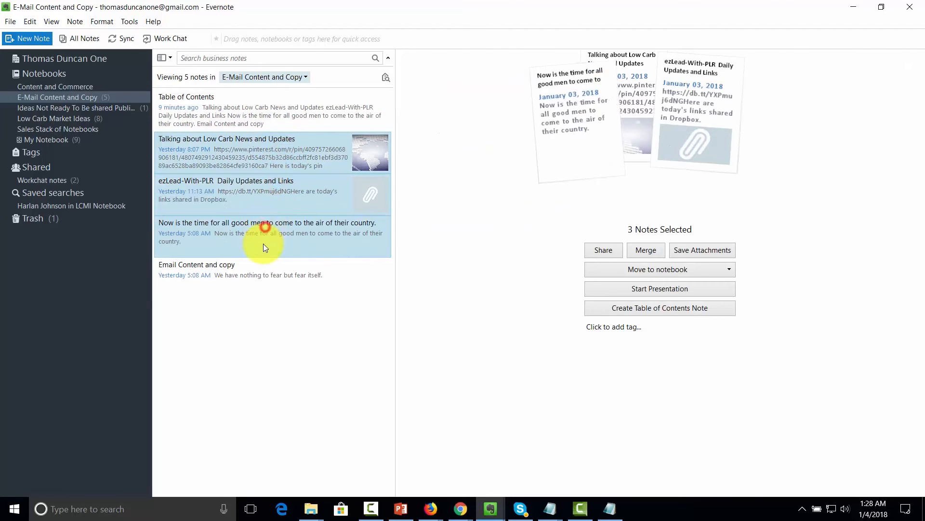
{"action": "left_click", "coordinate": [259, 264], "text": "ctrl"}
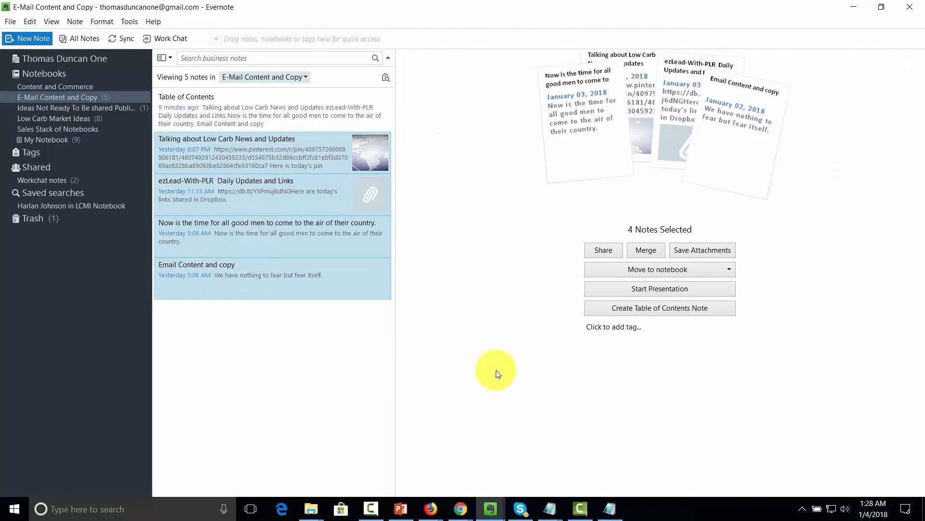
- Present the four selected notes full screen, then exit the presentation
{"action": "left_click", "coordinate": [633, 288]}
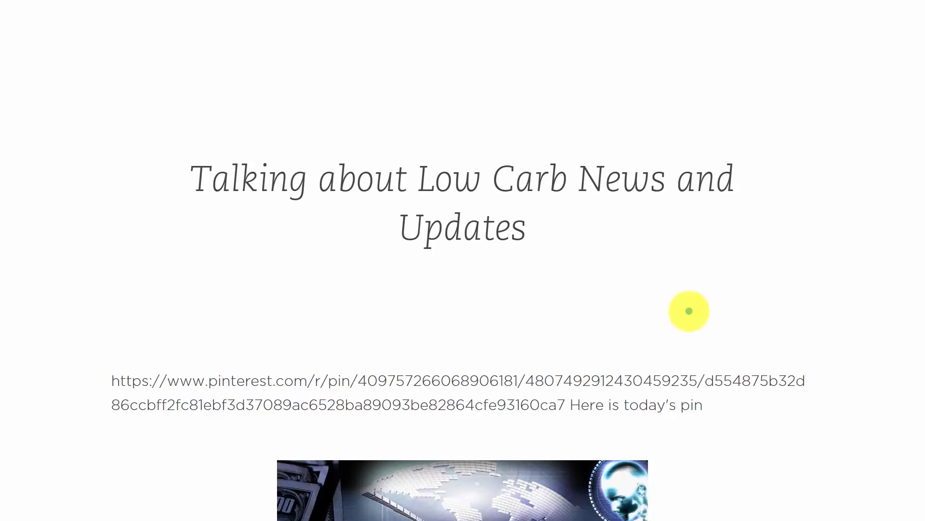
{"action": "key", "text": "Escape"}
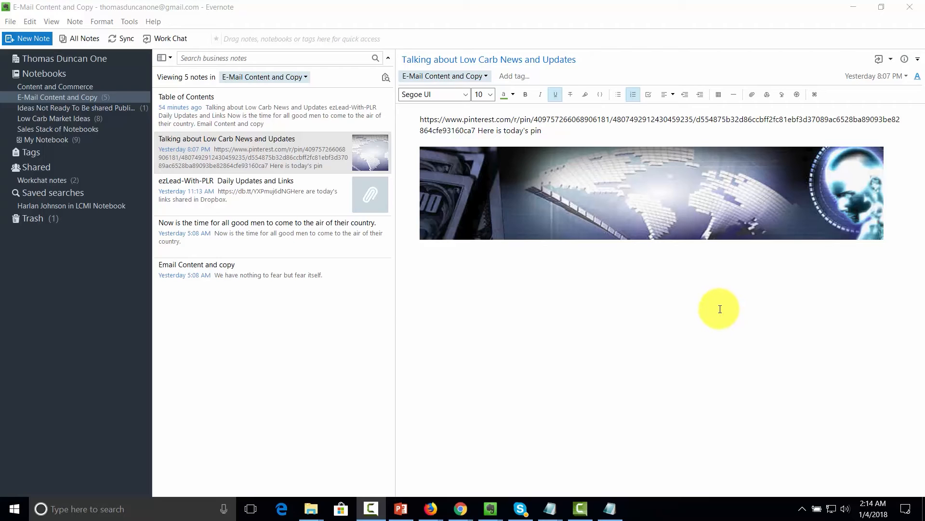
- Copy the share URL of the Talking about Low Carb News and Updates note
{"action": "left_click", "coordinate": [248, 193]}
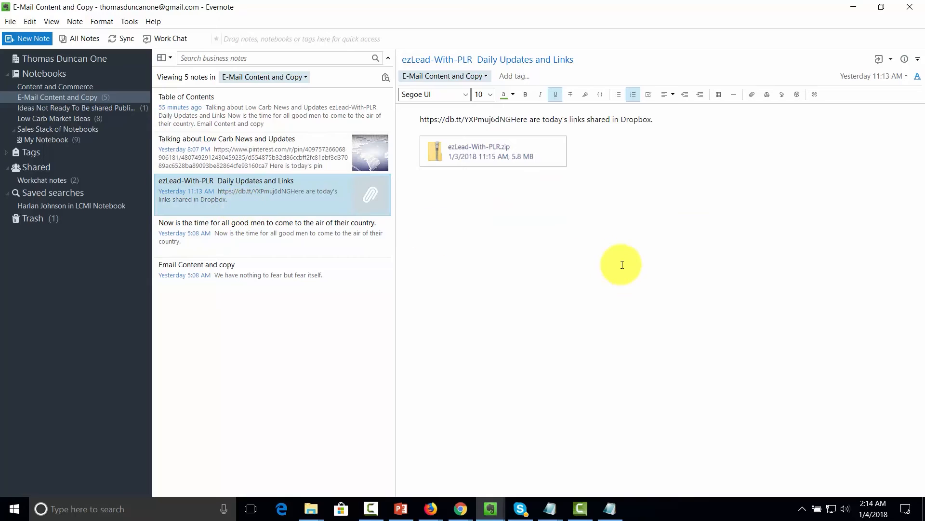
{"action": "left_click", "coordinate": [302, 169]}
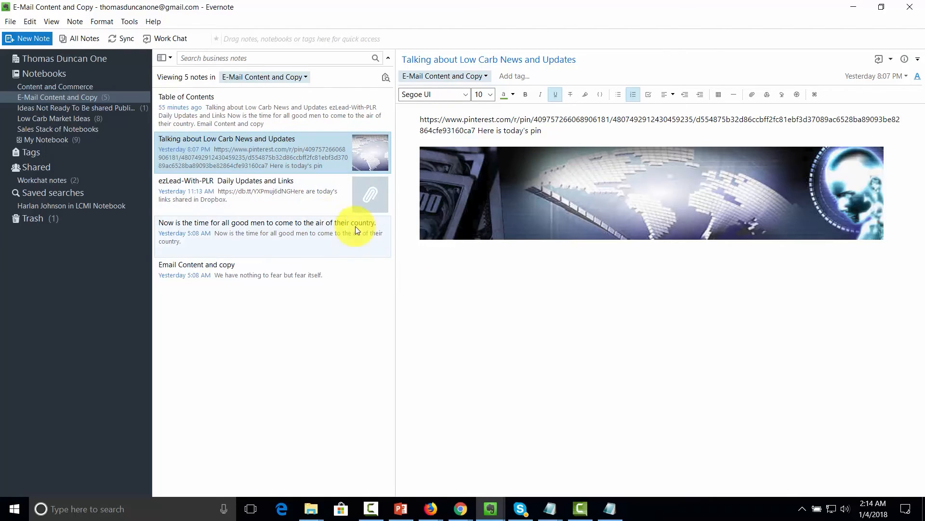
{"action": "left_click", "coordinate": [893, 60]}
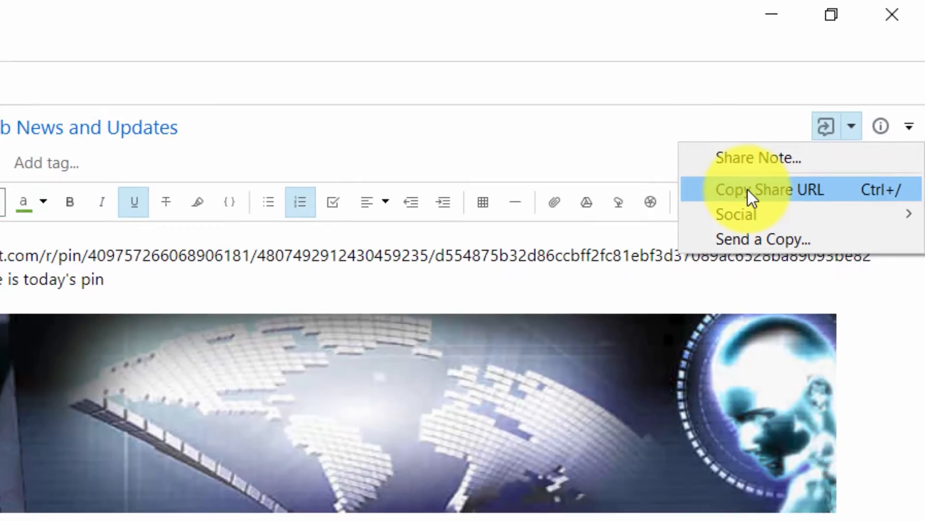
{"action": "left_click", "coordinate": [713, 227]}
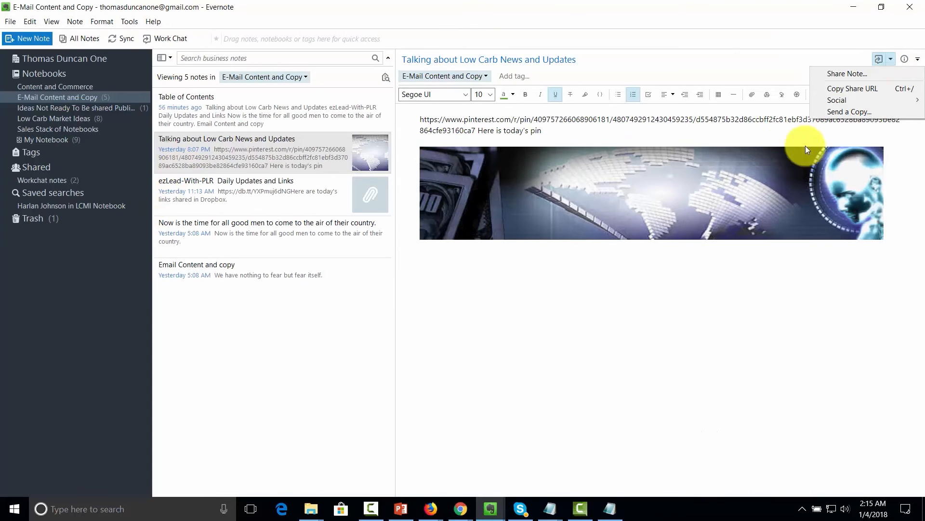
- Start emailing a copy of the note with 'CC me on this email' ticked
{"action": "left_click", "coordinate": [865, 112]}
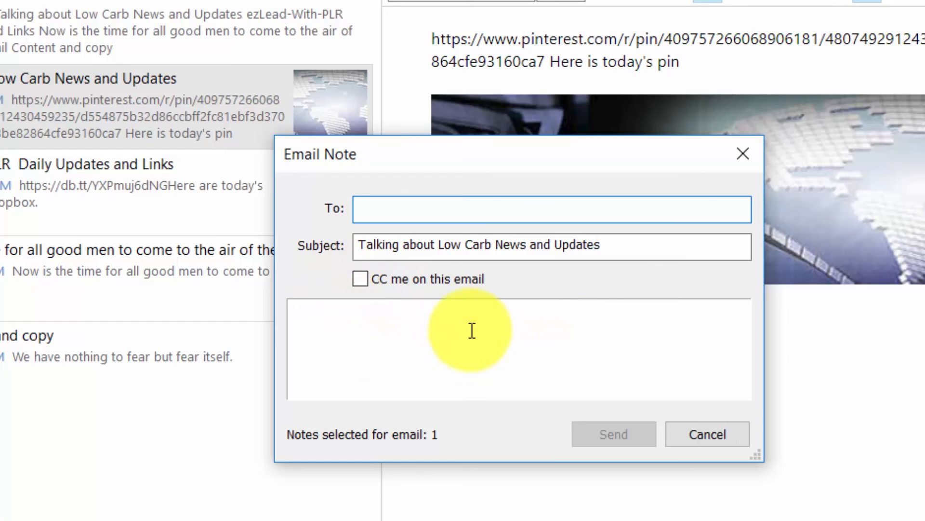
{"action": "left_click", "coordinate": [367, 283]}
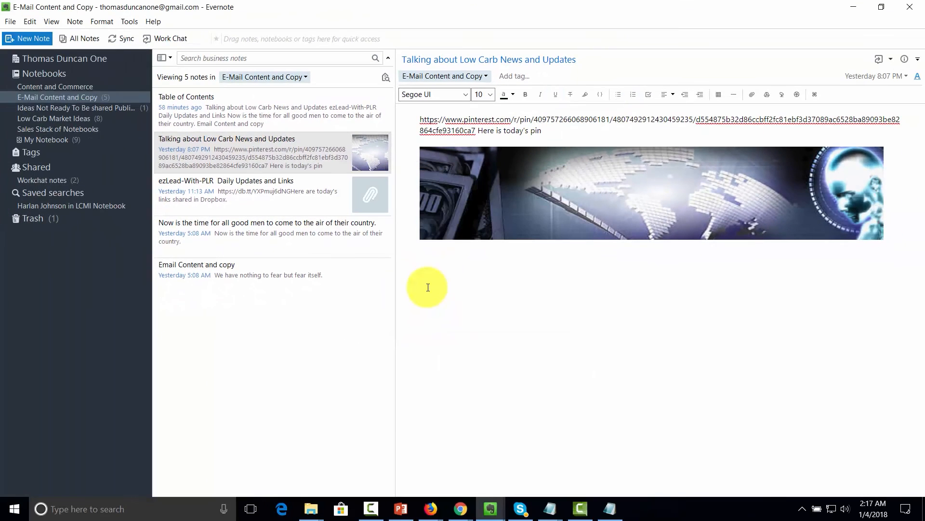
{"action": "right_click", "coordinate": [68, 97]}
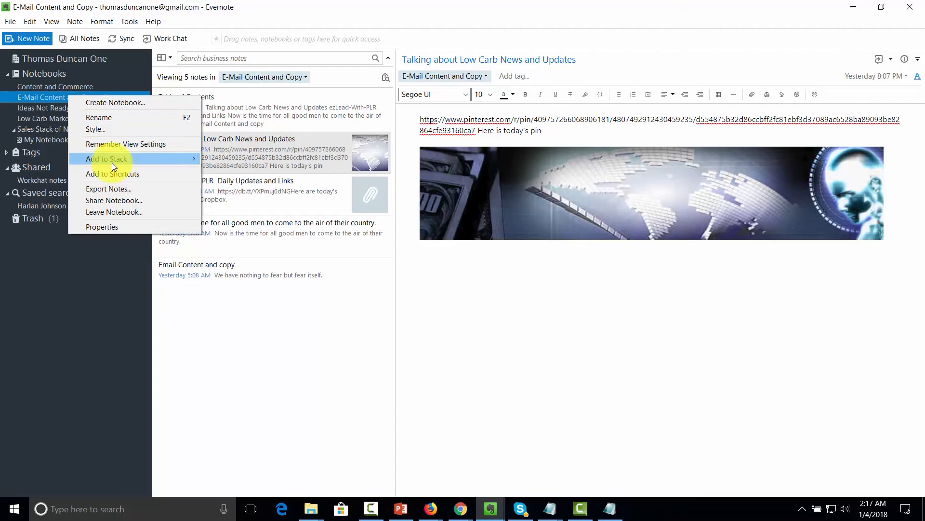
{"action": "left_click", "coordinate": [115, 199]}
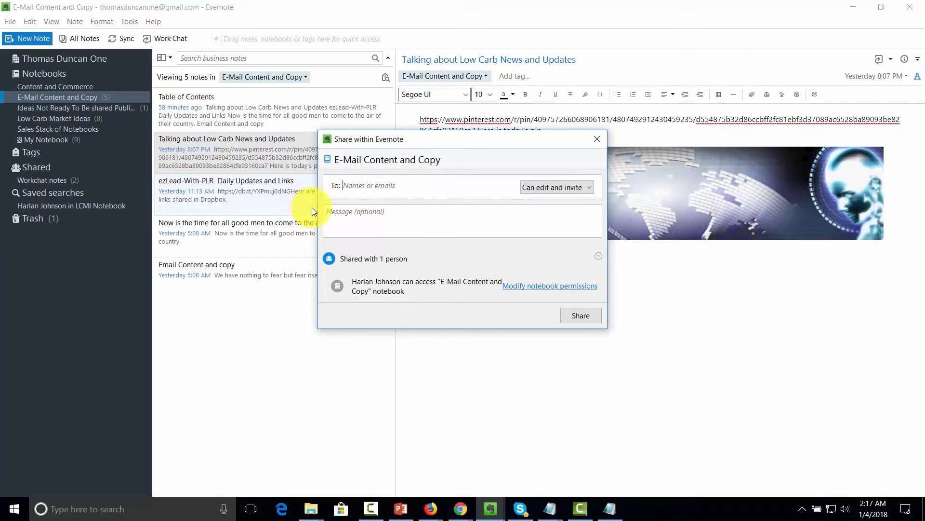
{"action": "left_click", "coordinate": [583, 188]}
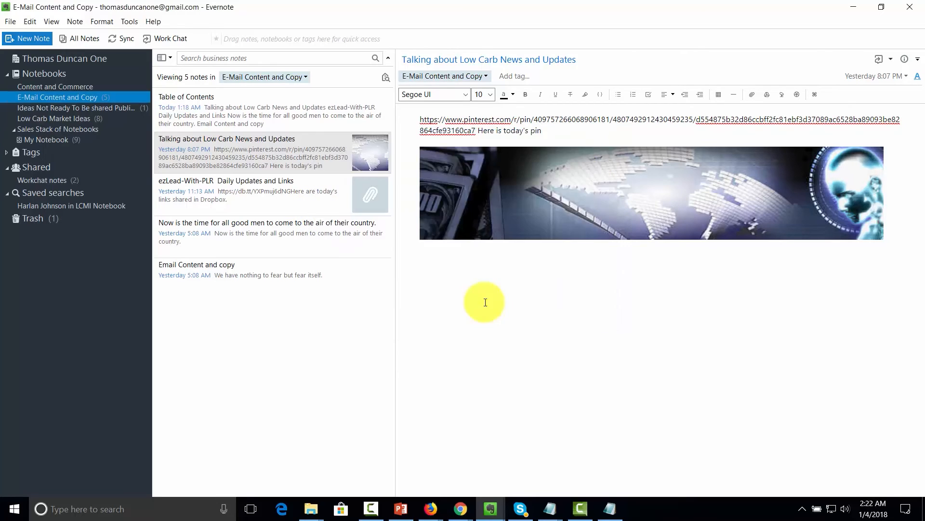
- Choose Share Notebook for the E-Mail Content and Copy notebook
{"action": "right_click", "coordinate": [90, 99]}
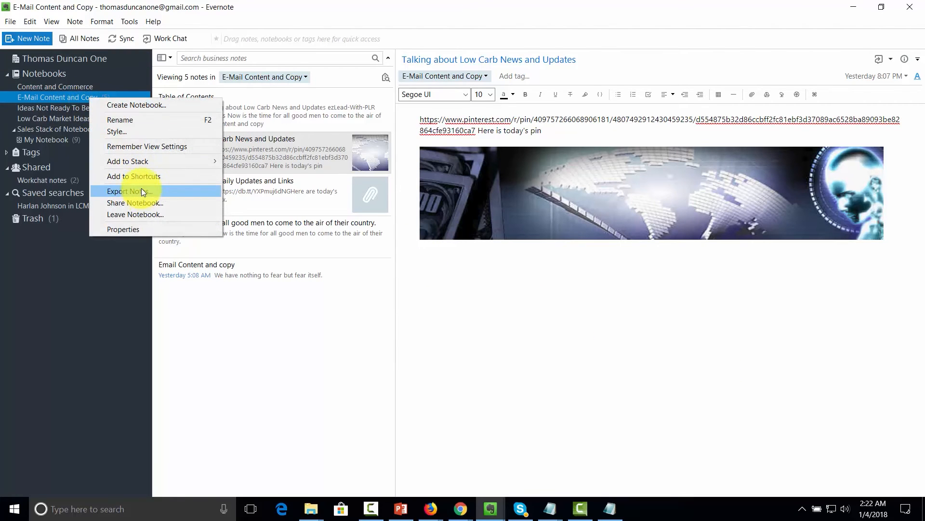
{"action": "left_click", "coordinate": [142, 205]}
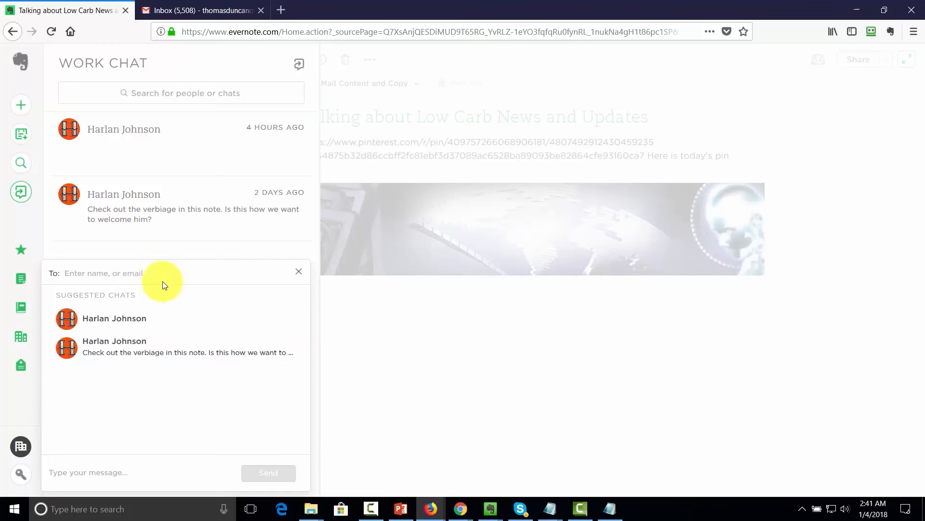
- Focus the new chat's recipient field, then bring up the account menu
{"action": "left_click", "coordinate": [137, 275]}
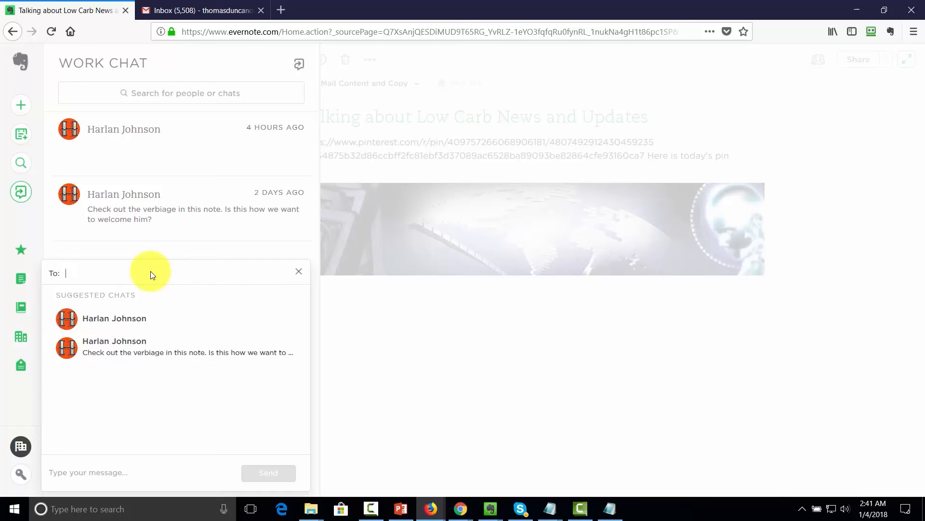
{"action": "left_click", "coordinate": [27, 473]}
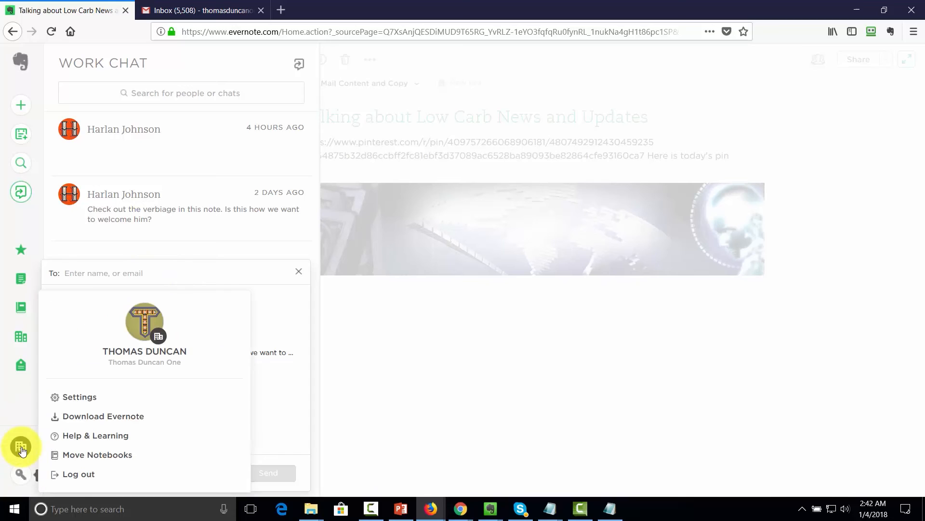
- Check Evernote's Connected Services showing Google connected, then open Google Contacts from Gmail's apps menu
{"action": "left_click", "coordinate": [88, 401]}
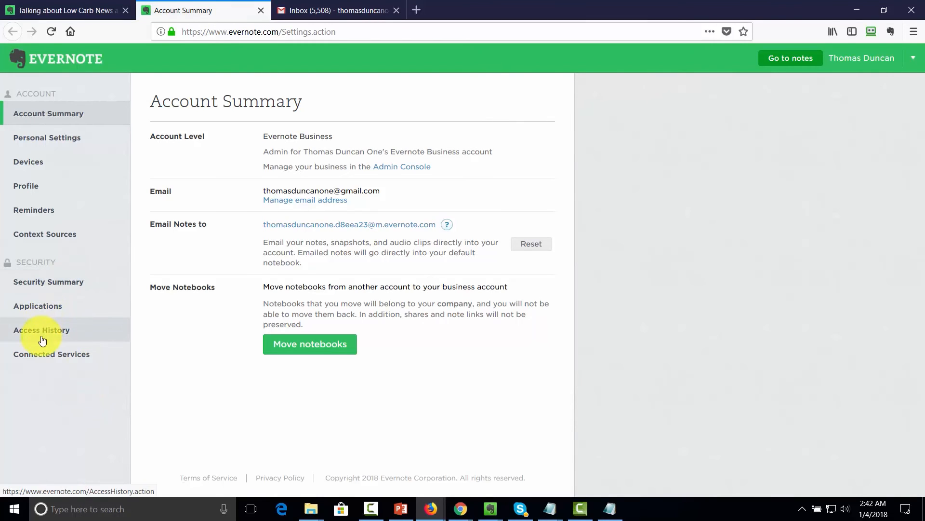
{"action": "left_click", "coordinate": [48, 356]}
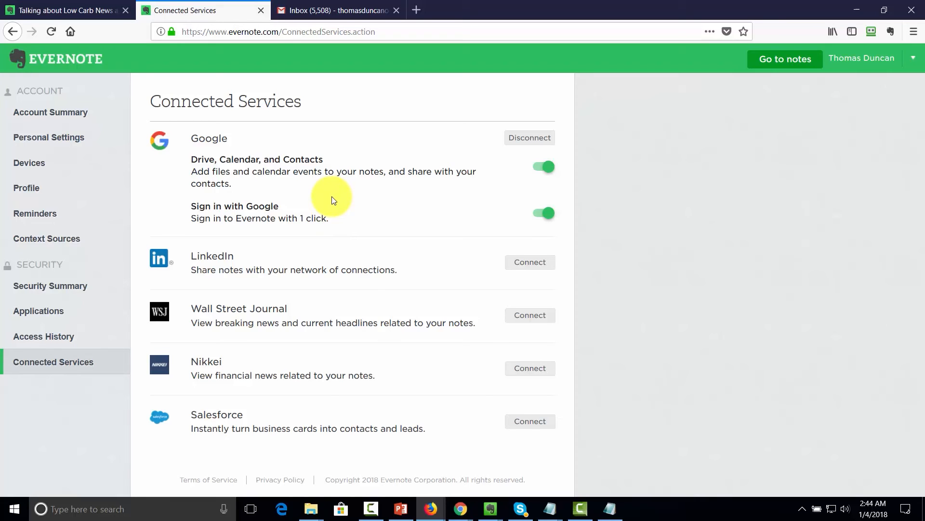
{"action": "key", "text": "ctrl+Tab"}
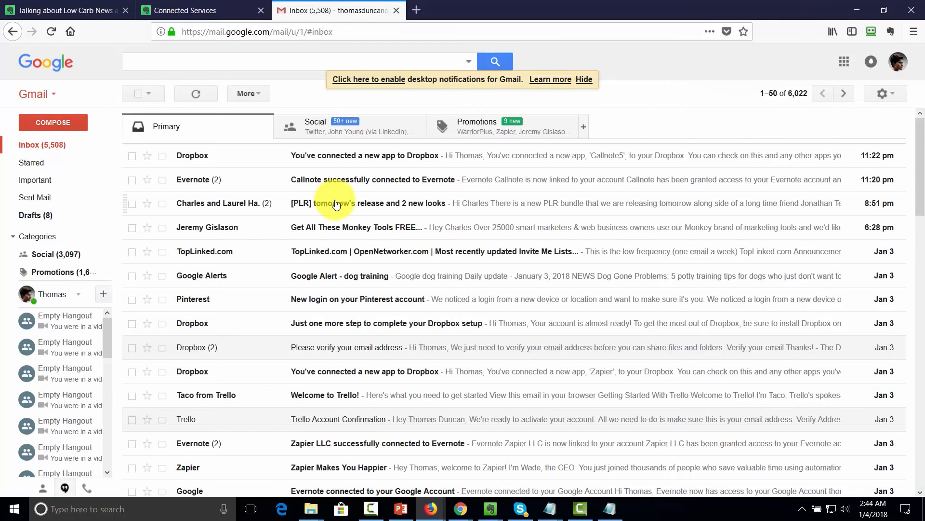
{"action": "left_click", "coordinate": [51, 94]}
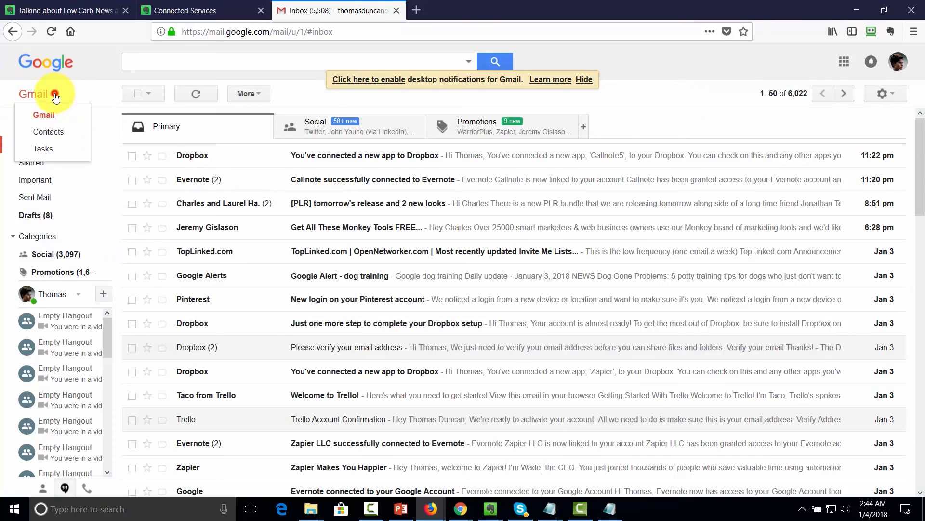
{"action": "left_click", "coordinate": [50, 133]}
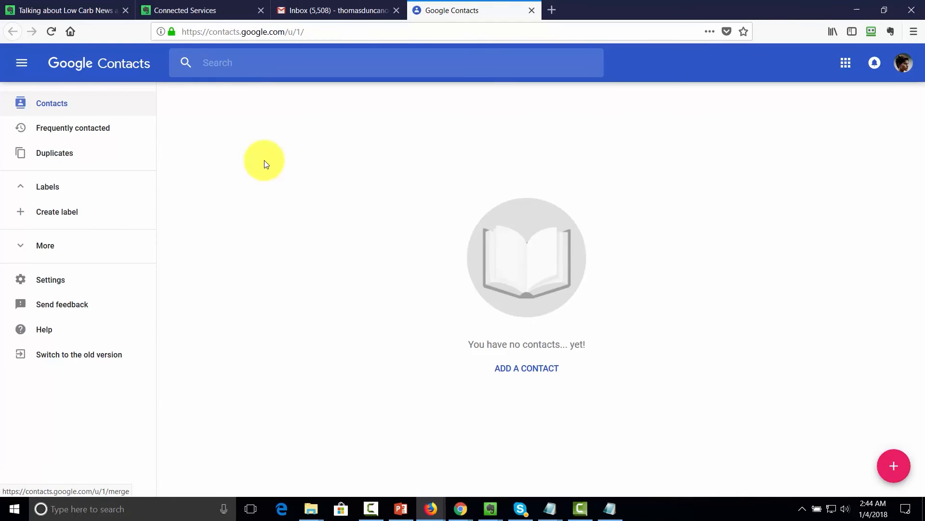
- Open the Import contacts dialog offering Yahoo Mail, Outlook.com, AOL, other providers and CSV/vCard
{"action": "left_click", "coordinate": [26, 247]}
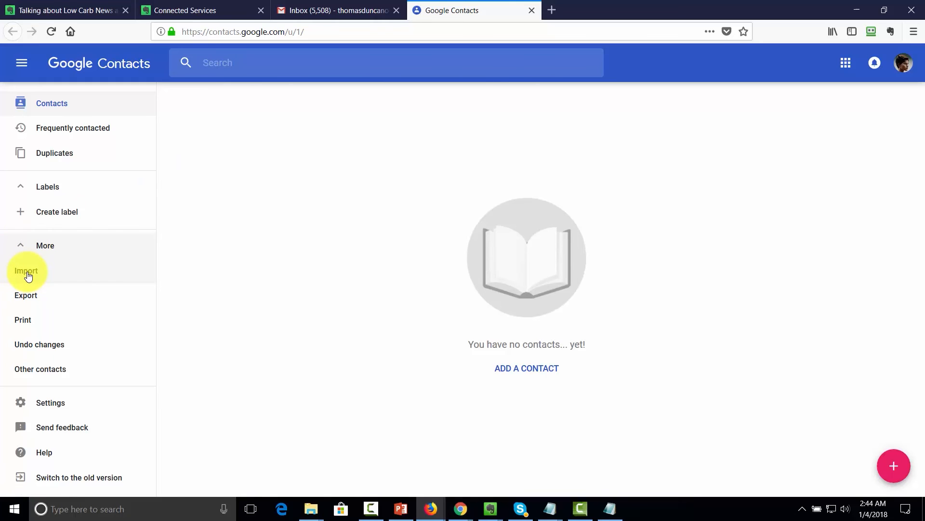
{"action": "left_click", "coordinate": [27, 271]}
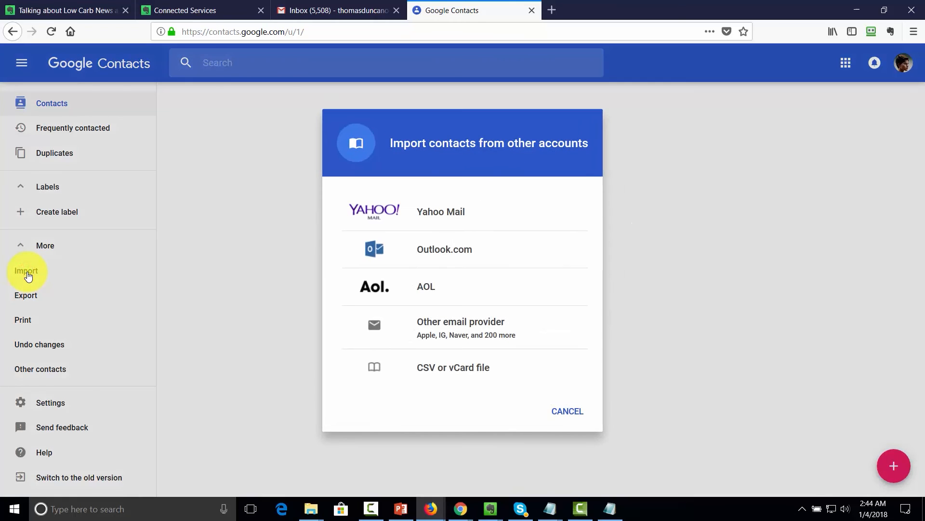